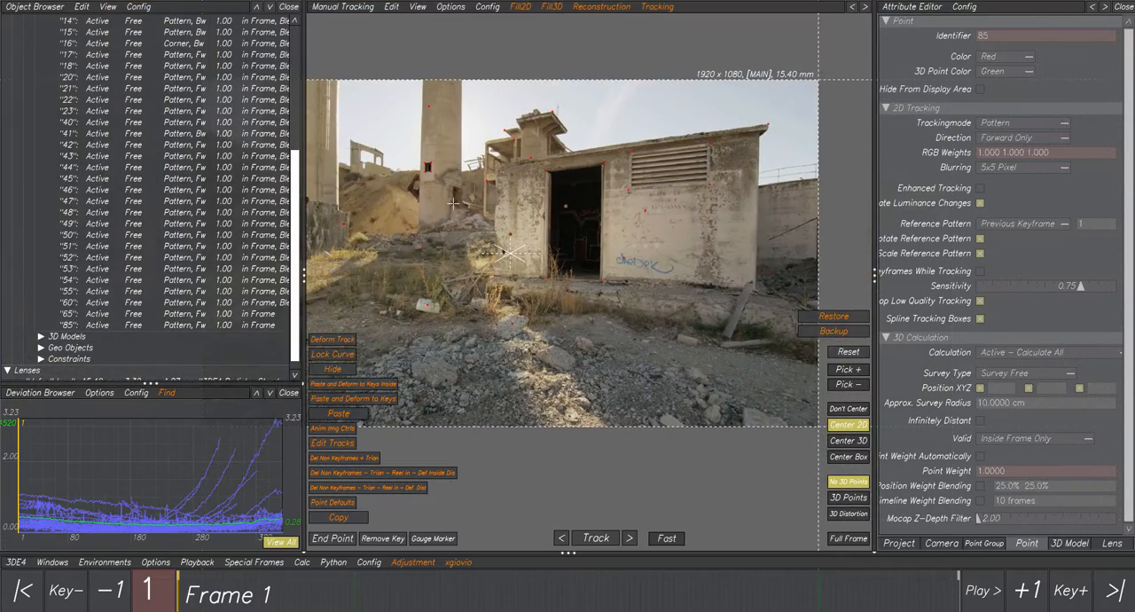
# Go to frame 117 and review the Reconstruction and Fill3D scripts, including Delete Non Keyframes v1.0.
pyautogui.keyDown('ctrl'); pyautogui.moveTo(458, 203); pyautogui.dragTo(509, 202, button='middle'); pyautogui.keyUp('ctrl')
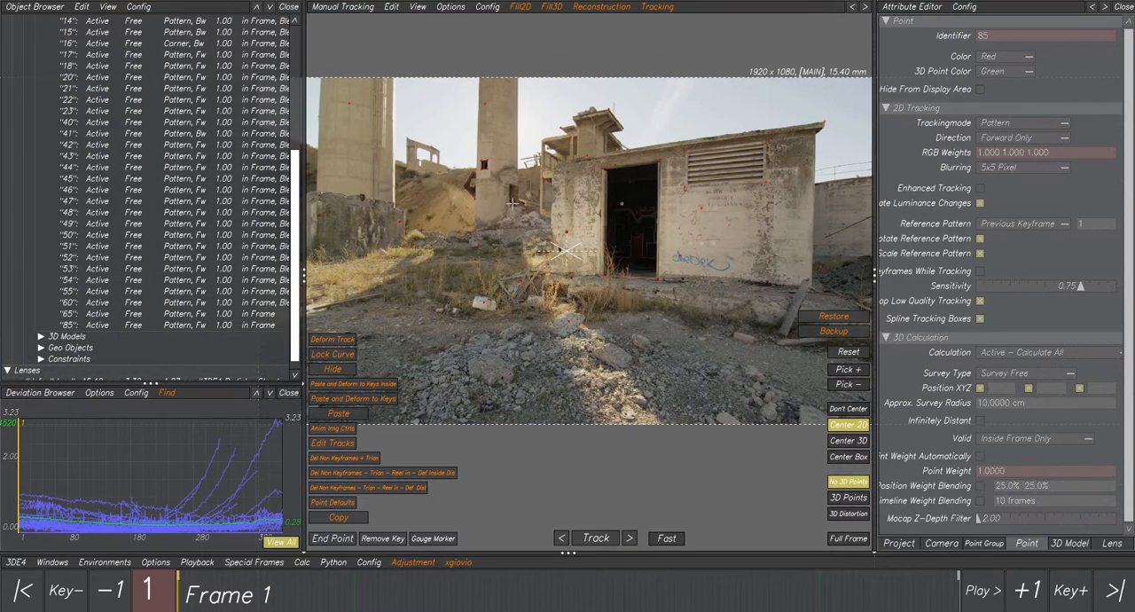
pyautogui.click(417, 591)
pyautogui.moveTo(345, 588); pyautogui.dragTo(391, 569)
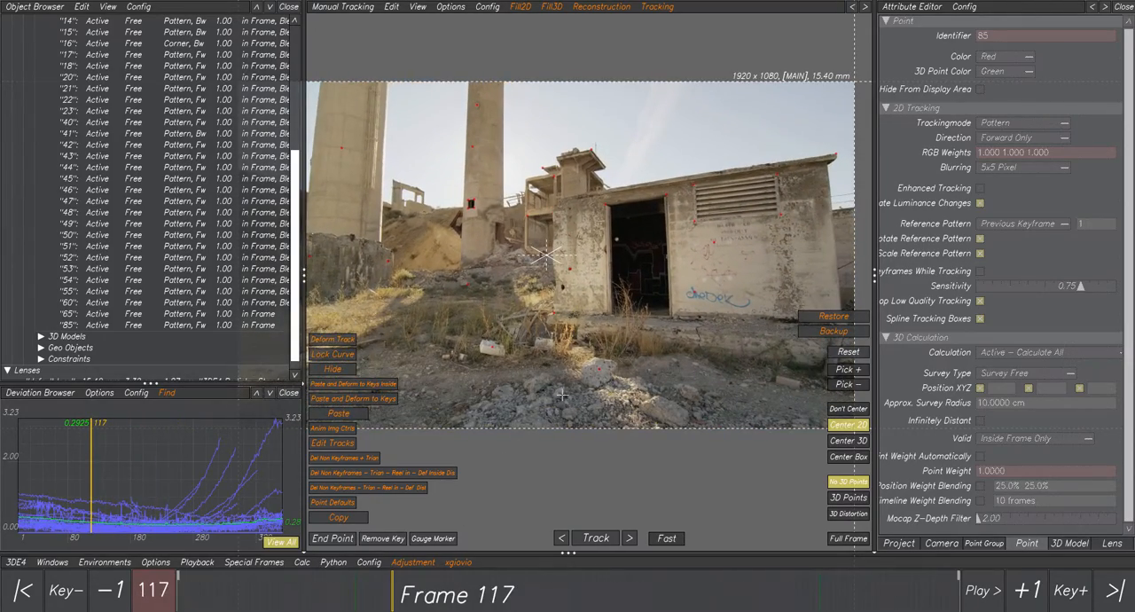
pyautogui.moveTo(595, 271); pyautogui.dragTo(534, 273, button='middle')
pyautogui.moveTo(534, 274); pyautogui.dragTo(596, 317, button='right')
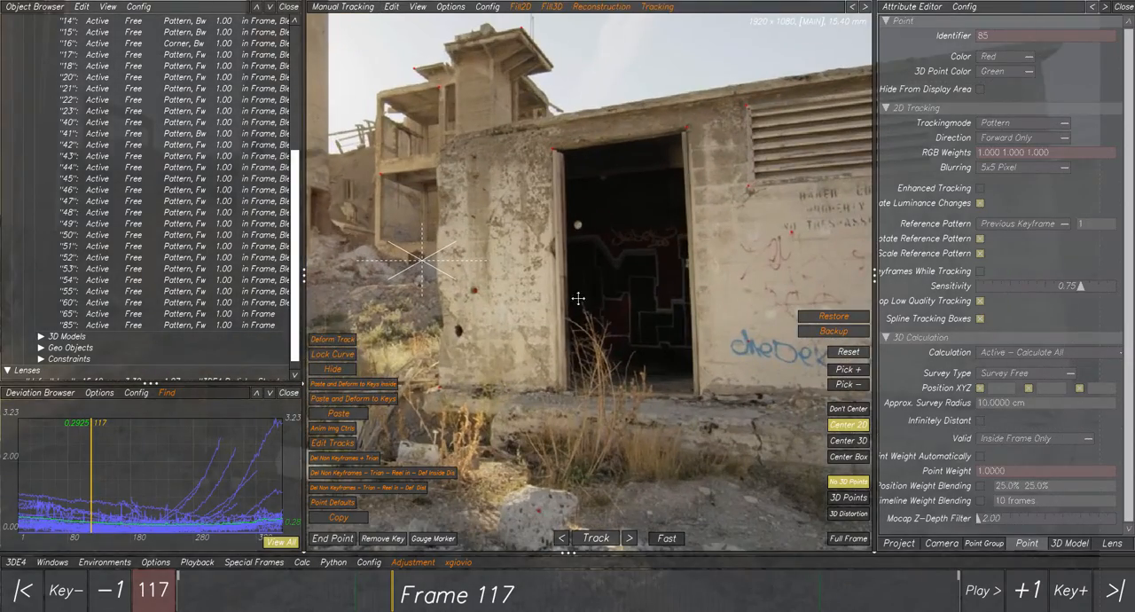
pyautogui.moveTo(581, 296); pyautogui.dragTo(592, 299, button='middle')
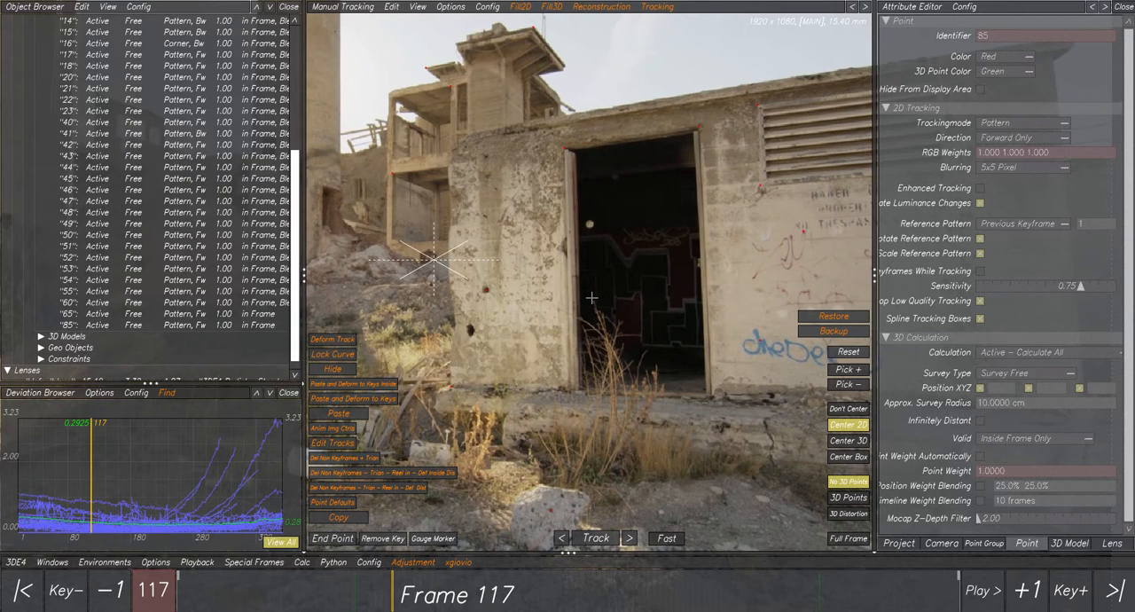
pyautogui.click(587, 9)
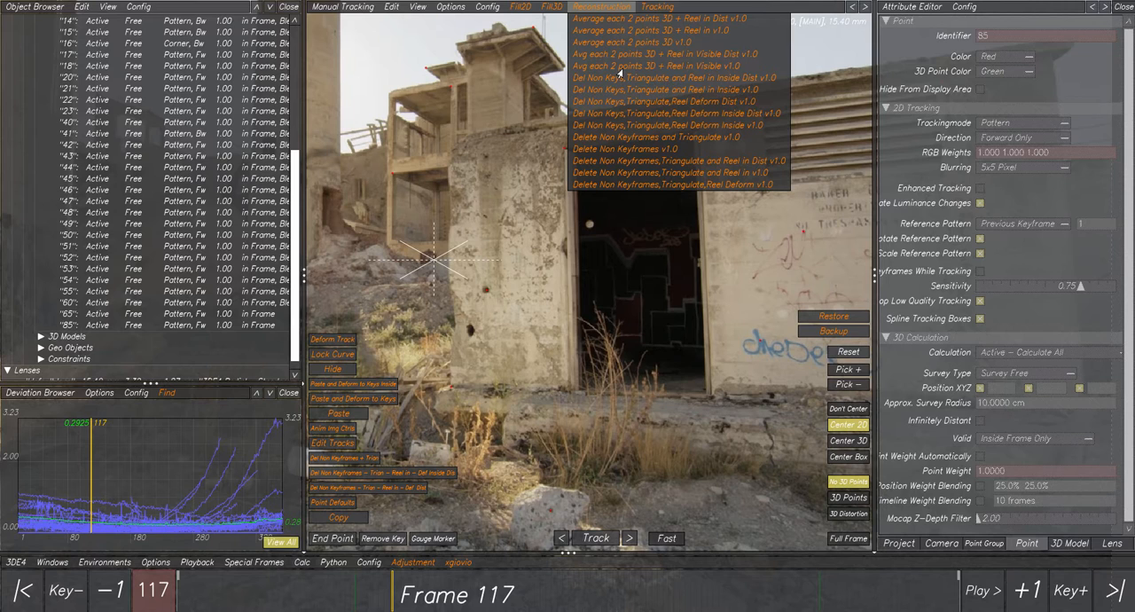
pyautogui.moveTo(550, 7)
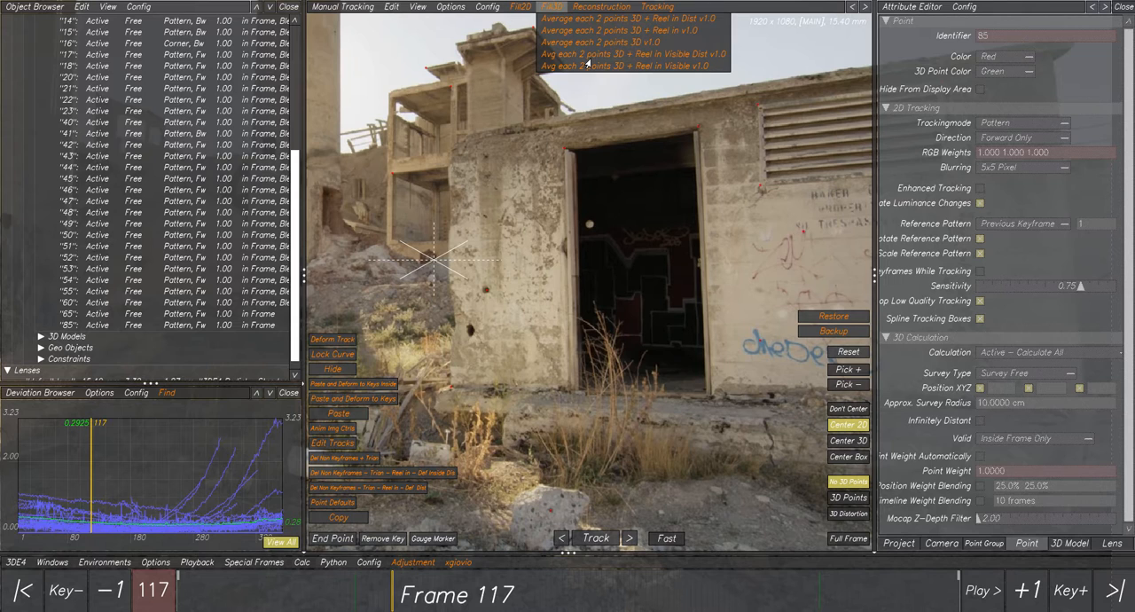
pyautogui.click(551, 11)
pyautogui.click(598, 9)
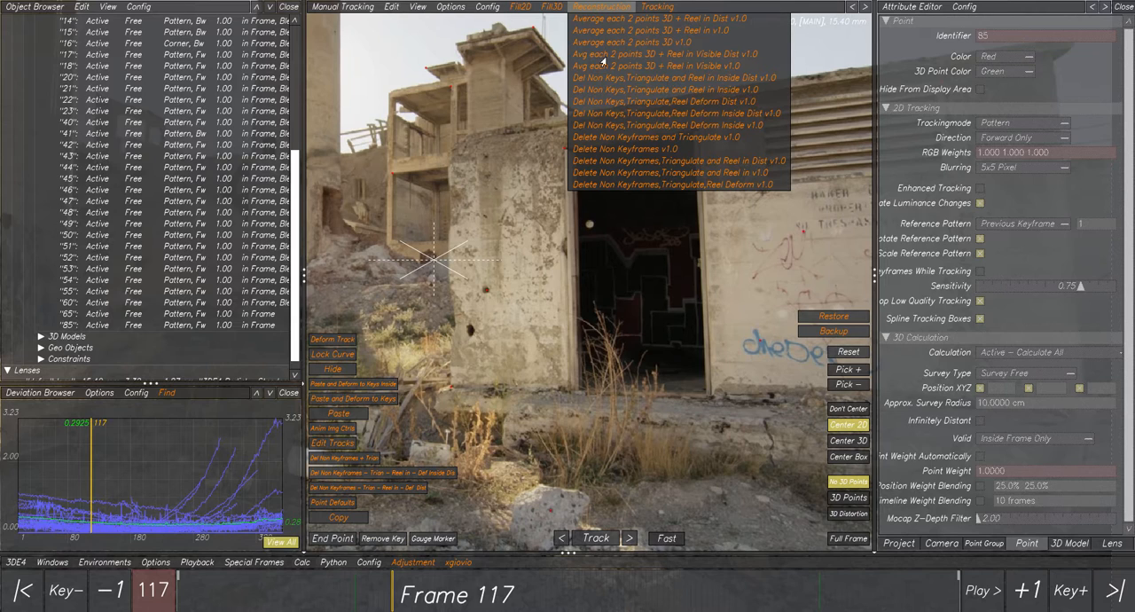
pyautogui.click(610, 149)
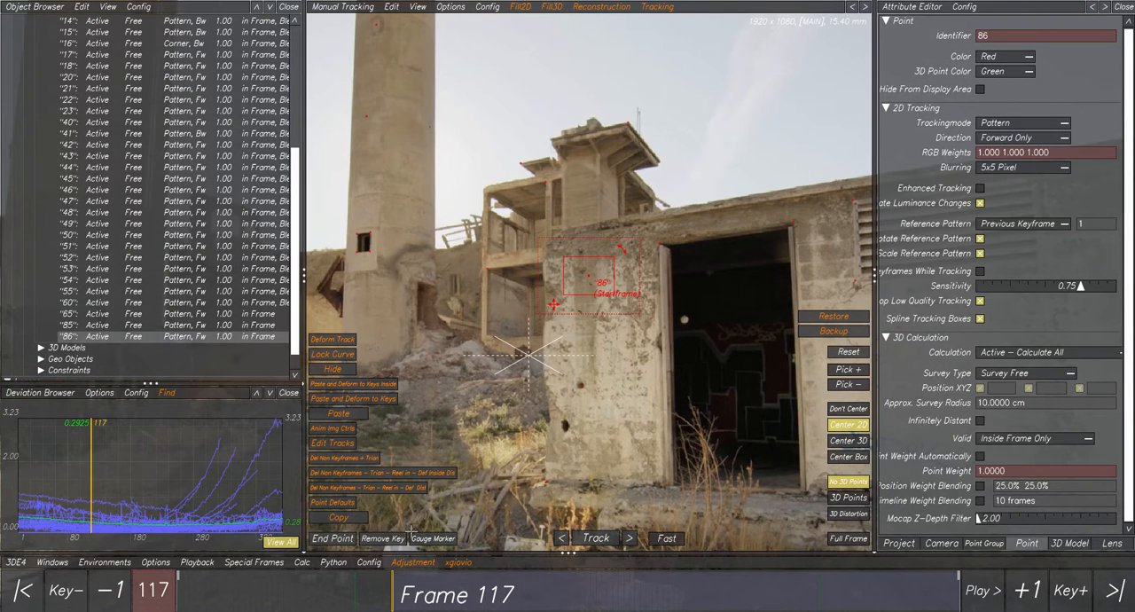
# Place a new tracking point at frame 117 on the small dark spot on the wall beside the doorway.
pyautogui.click(405, 590)
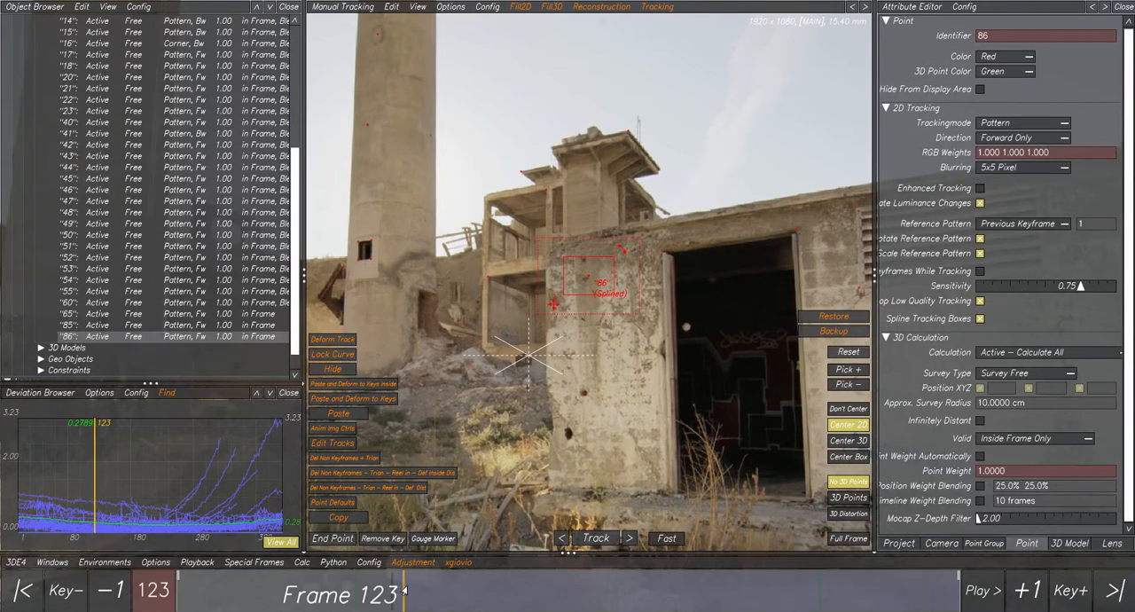
pyautogui.moveTo(404, 590); pyautogui.dragTo(572, 590)
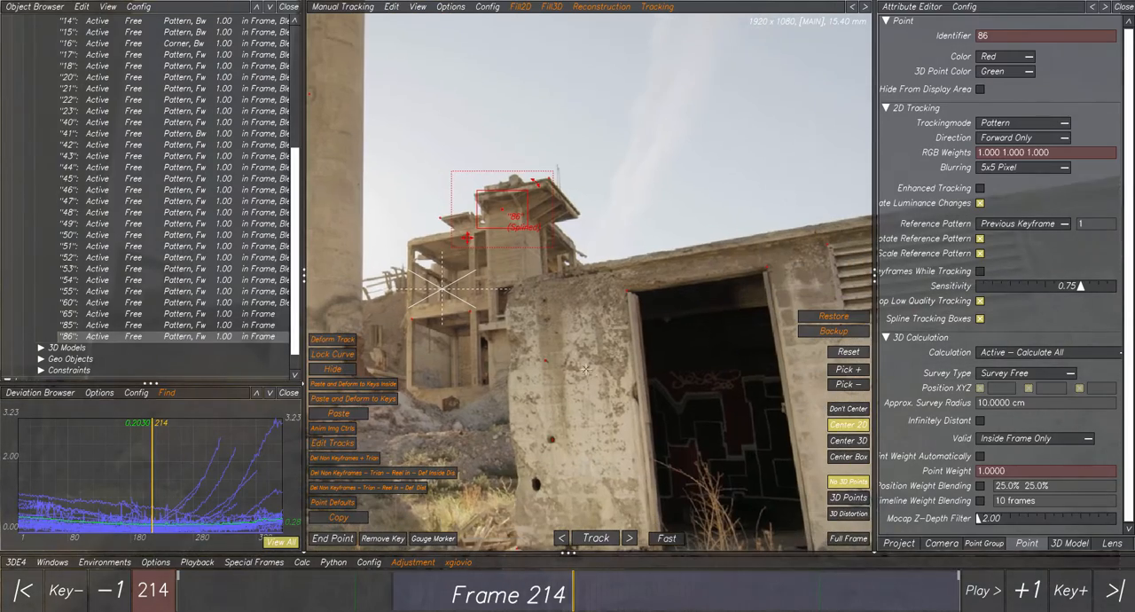
pyautogui.moveTo(409, 596); pyautogui.dragTo(392, 600)
pyautogui.keyDown('ctrl'); pyautogui.moveTo(590, 344); pyautogui.dragTo(572, 252, button='right'); pyautogui.keyUp('ctrl')
pyautogui.click(566, 272)
pyautogui.click(552, 239)
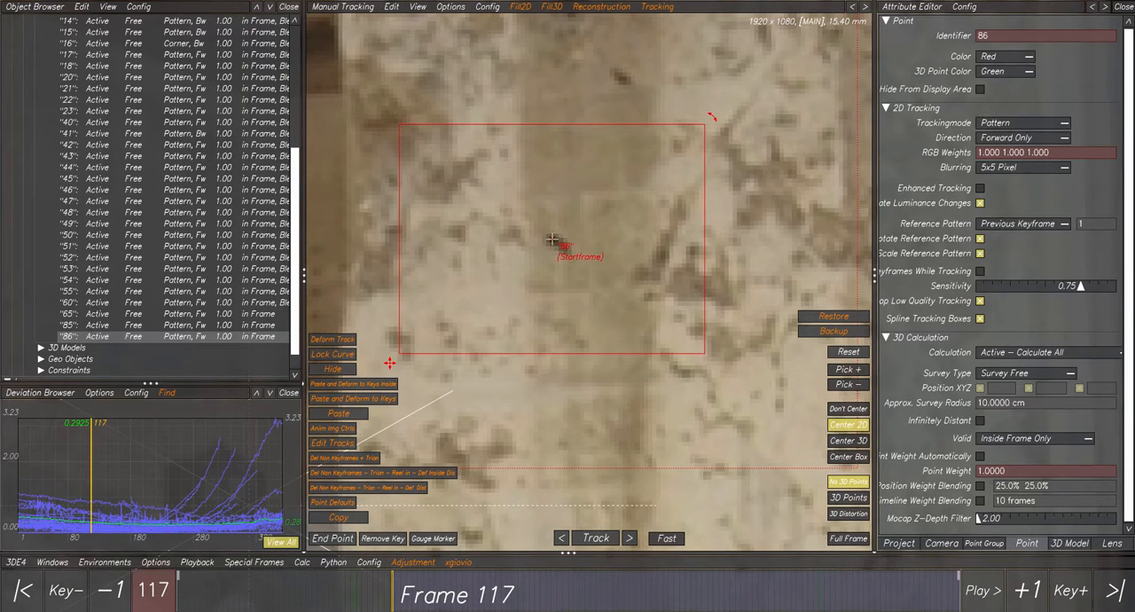
# Check the new point's path at frames 178 and 143, and delete the older tracking point 85.
pyautogui.moveTo(497, 594)
pyautogui.mouseDown()
pyautogui.moveTo(535, 592)
pyautogui.moveTo(506, 591)
pyautogui.mouseUp()
pyautogui.keyDown('ctrl'); pyautogui.moveTo(649, 426); pyautogui.dragTo(655, 470, button='right'); pyautogui.keyUp('ctrl')
pyautogui.keyDown('ctrl'); pyautogui.moveTo(729, 495); pyautogui.dragTo(543, 284, button='middle'); pyautogui.keyUp('ctrl')
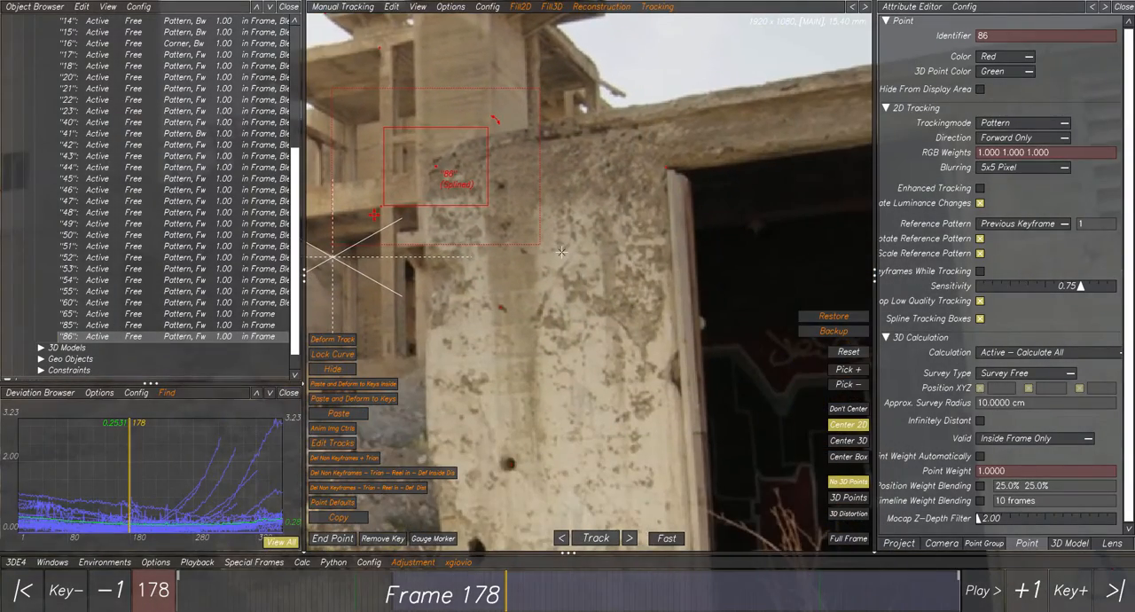
pyautogui.keyDown('ctrl'); pyautogui.moveTo(543, 284); pyautogui.dragTo(546, 303, button='right'); pyautogui.keyUp('ctrl')
pyautogui.moveTo(506, 593); pyautogui.dragTo(441, 605)
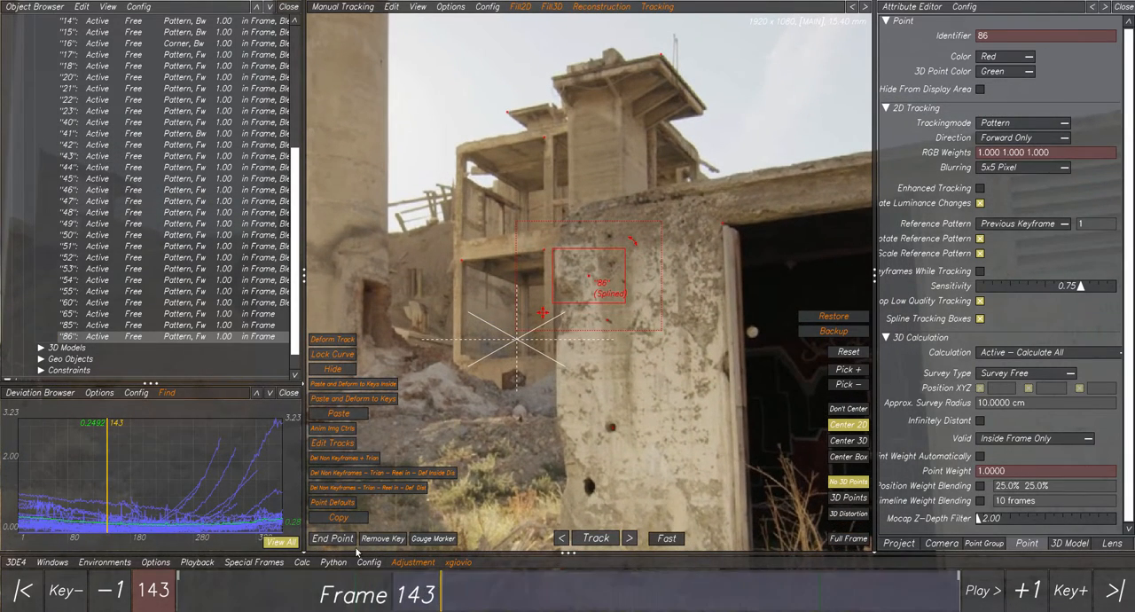
pyautogui.click(101, 327)
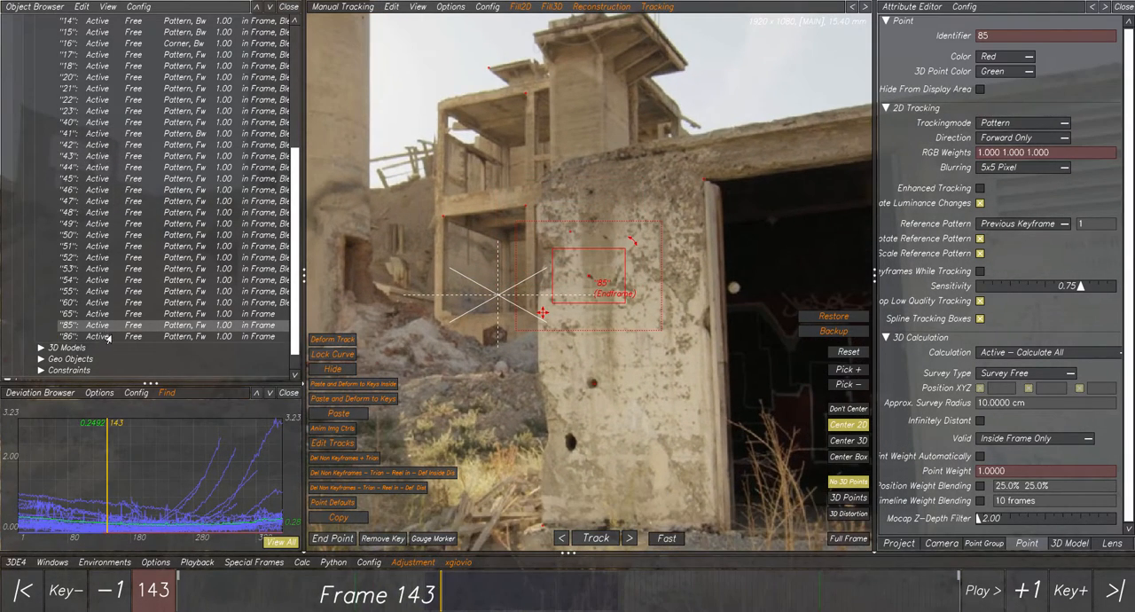
pyautogui.press('Delete')
pyautogui.click(560, 342)
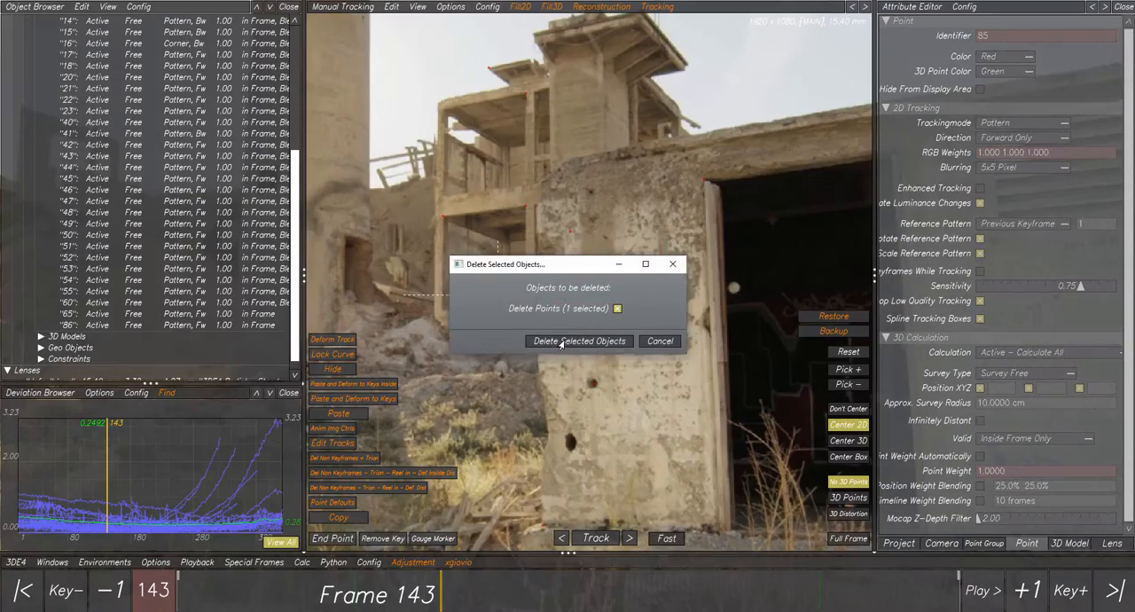
# Set keyframes for point 86 on the same wall spot at frames 178 and 309.
pyautogui.click(108, 326)
pyautogui.moveTo(411, 604); pyautogui.dragTo(504, 598)
pyautogui.scroll(3, 636, 374)
pyautogui.scroll(-5, 630, 378)
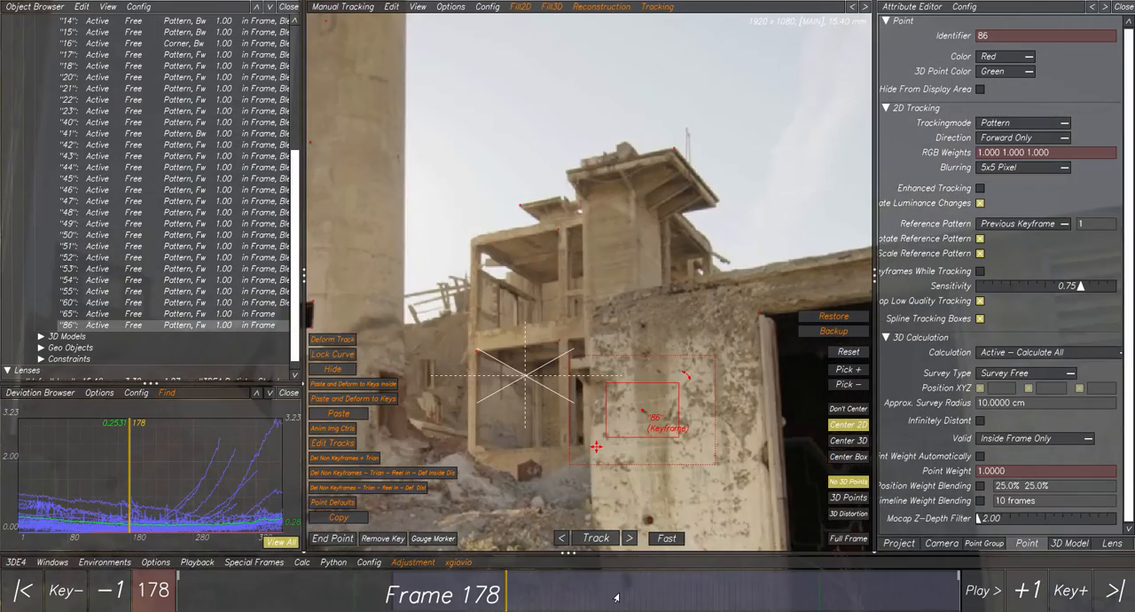
pyautogui.moveTo(617, 599); pyautogui.dragTo(749, 601)
pyautogui.scroll(3, 612, 353)
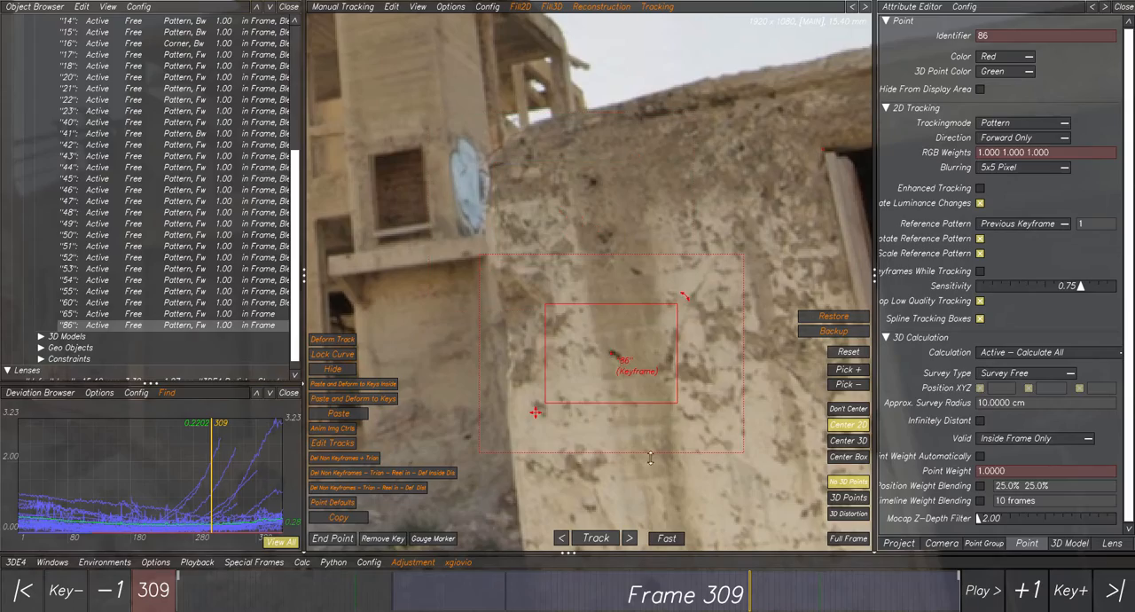
pyautogui.scroll(-5, 611, 353)
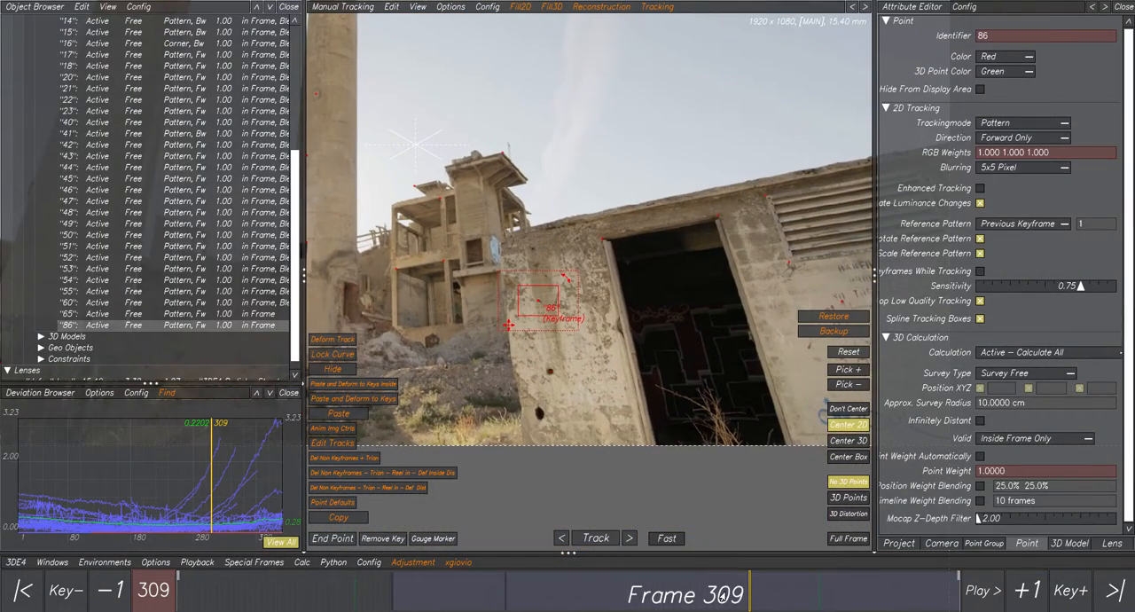
# Run the Delete Non Keyframes v1.0 script on point 86.
pyautogui.moveTo(723, 596); pyautogui.dragTo(501, 581)
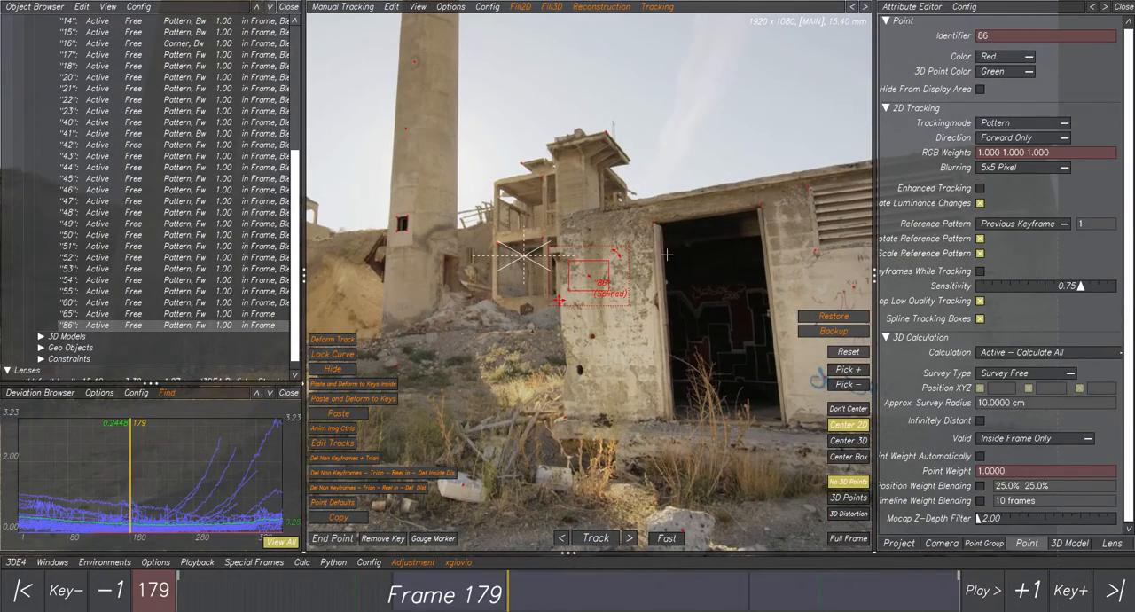
pyautogui.click(621, 10)
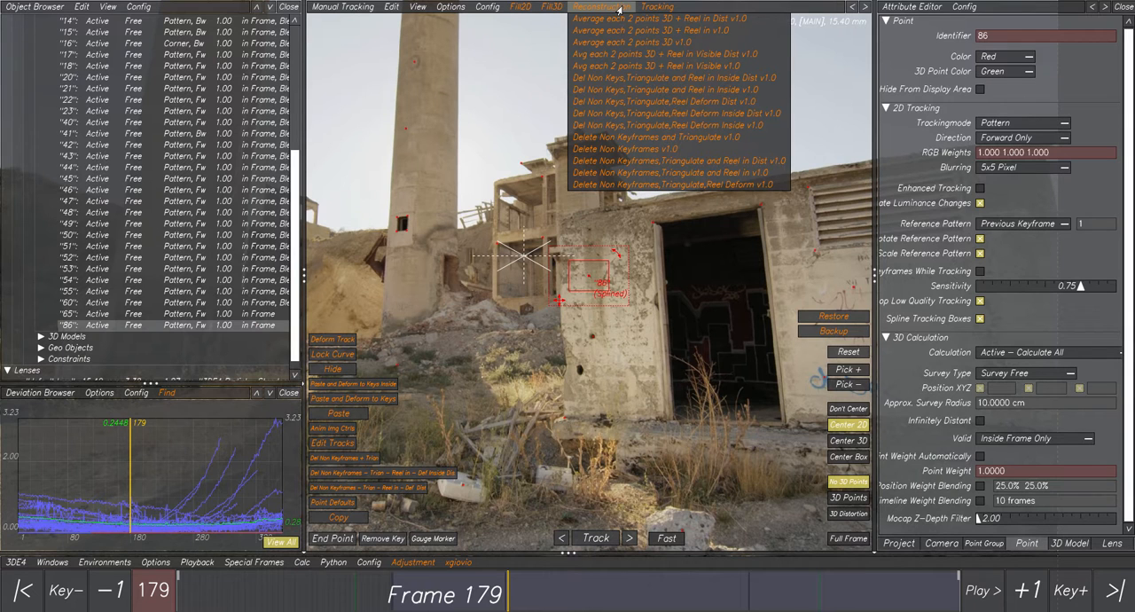
pyautogui.click(622, 149)
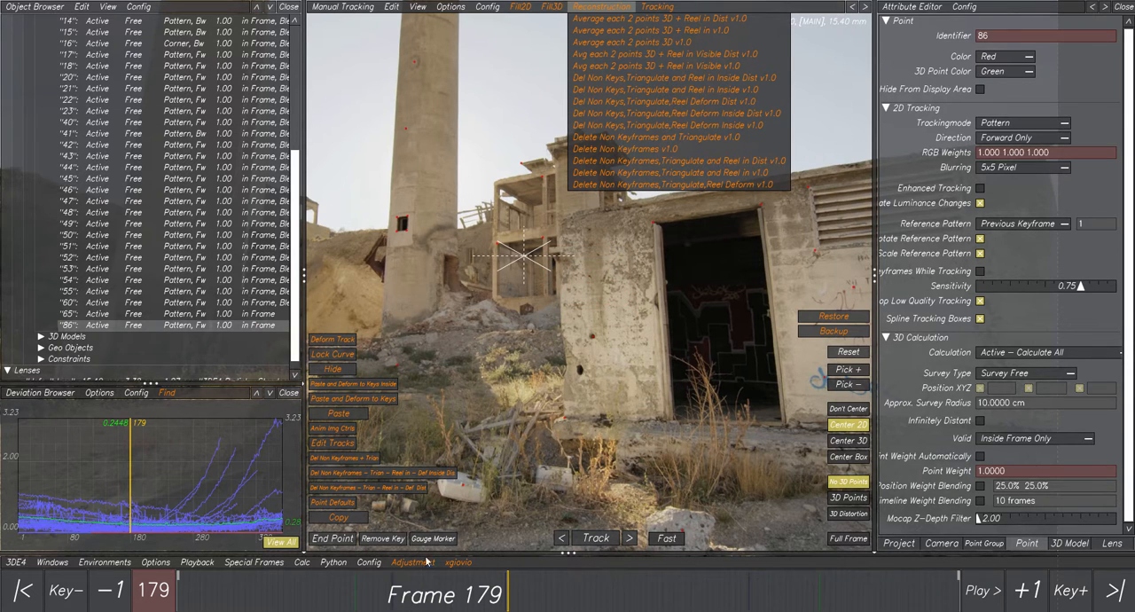
# Examine point 86's track at frames 282 and 292 and look over the Reconstruction scripts again.
pyautogui.moveTo(419, 594); pyautogui.dragTo(700, 598)
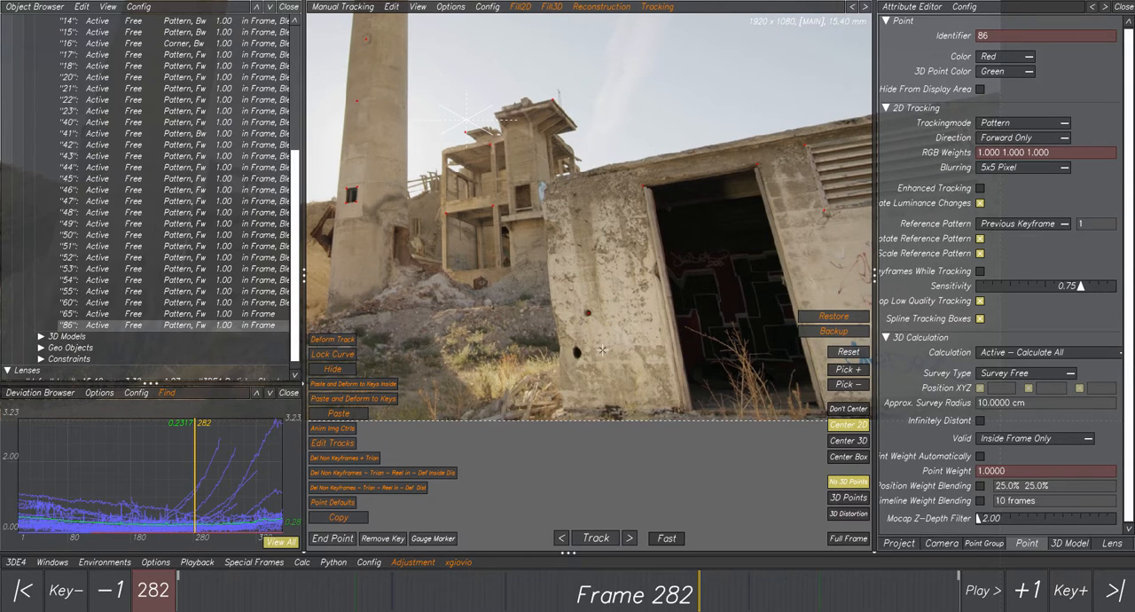
pyautogui.moveTo(645, 596); pyautogui.dragTo(703, 596)
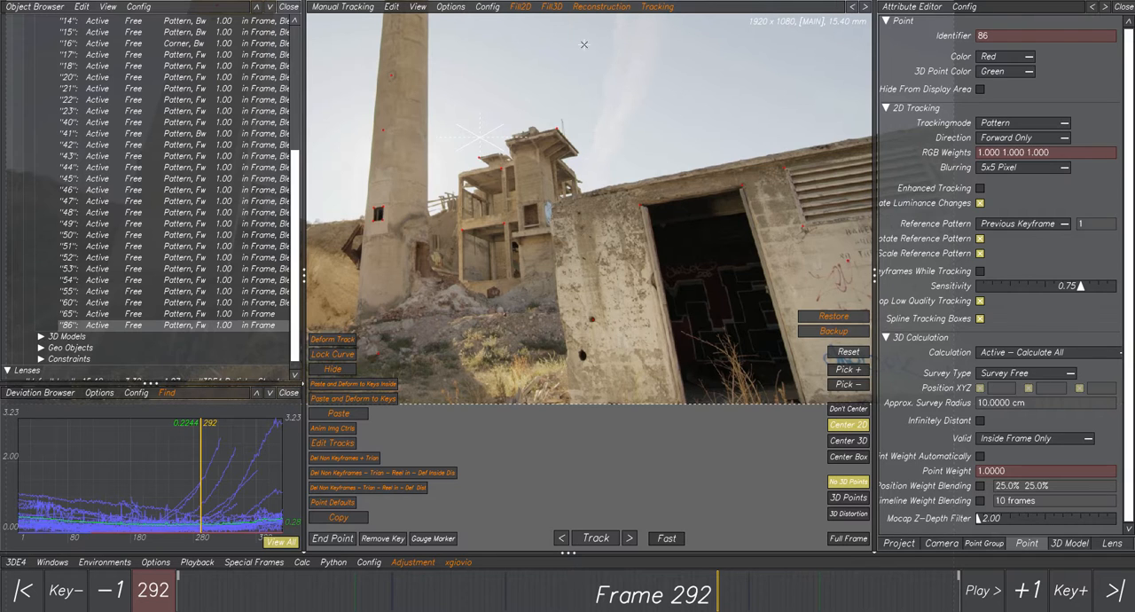
pyautogui.click(593, 7)
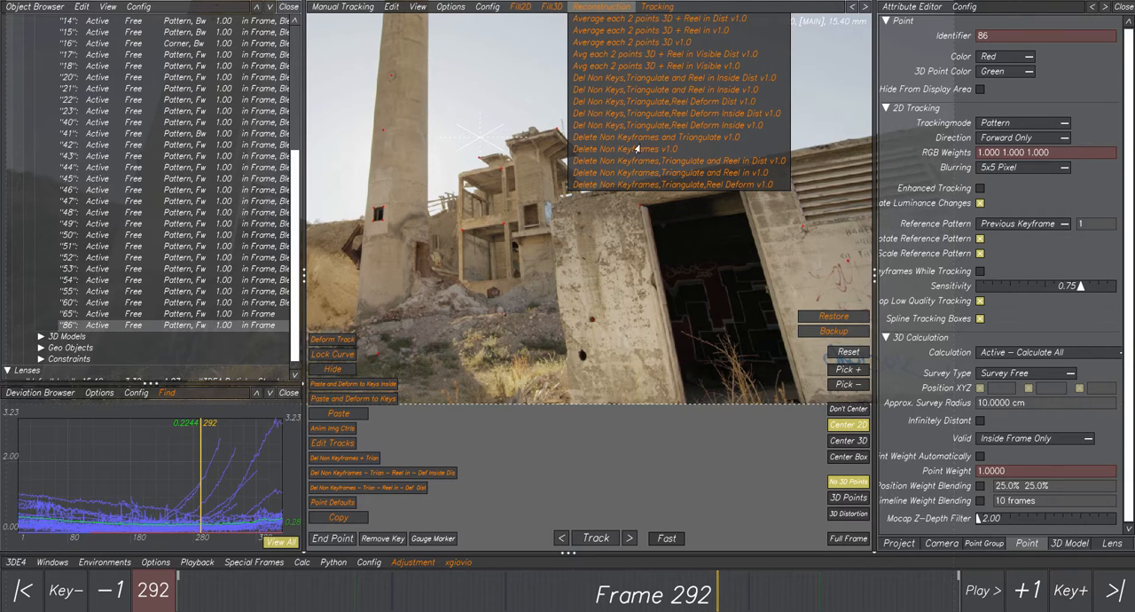
pyautogui.click(616, 7)
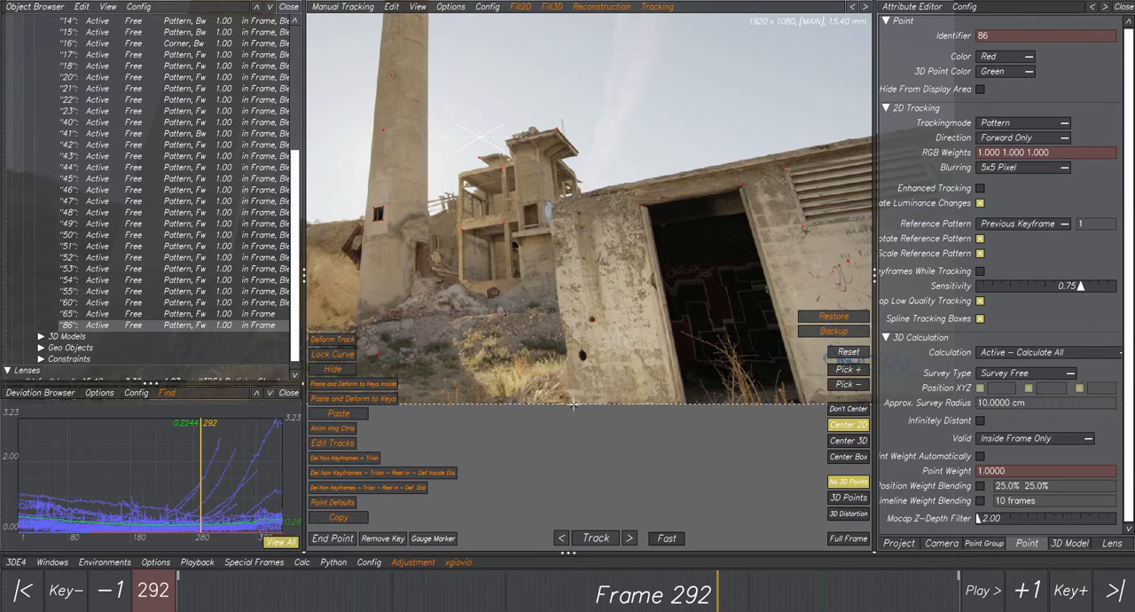
pyautogui.moveTo(677, 325); pyautogui.dragTo(576, 306, button='middle')
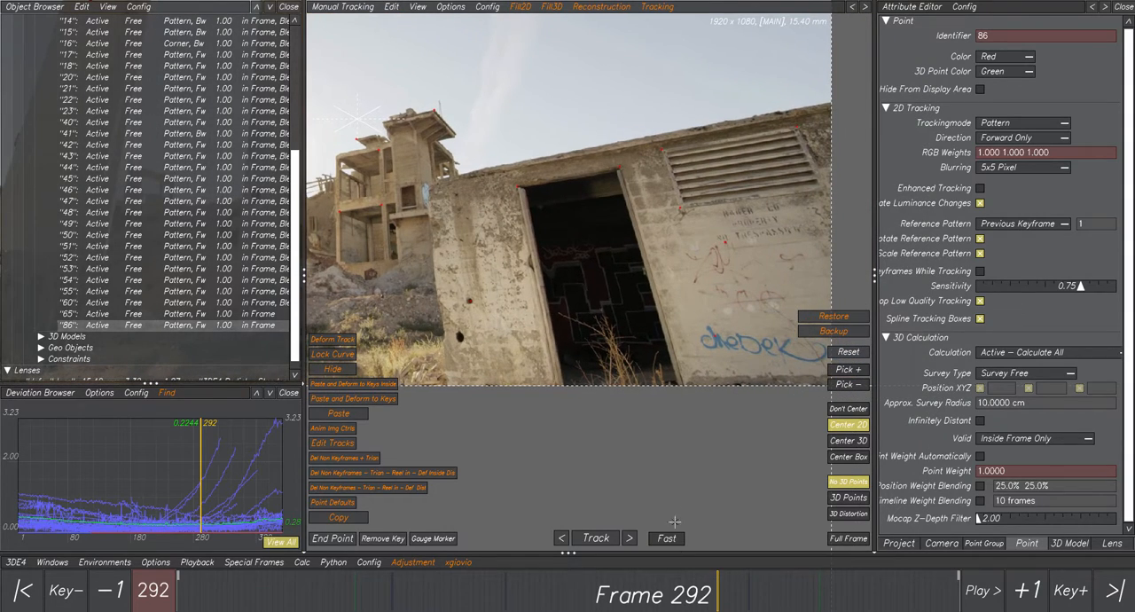
# Delete tracking point 86 at frame 155 and switch the point display to 3D Distortion.
pyautogui.moveTo(560, 584); pyautogui.dragTo(463, 587)
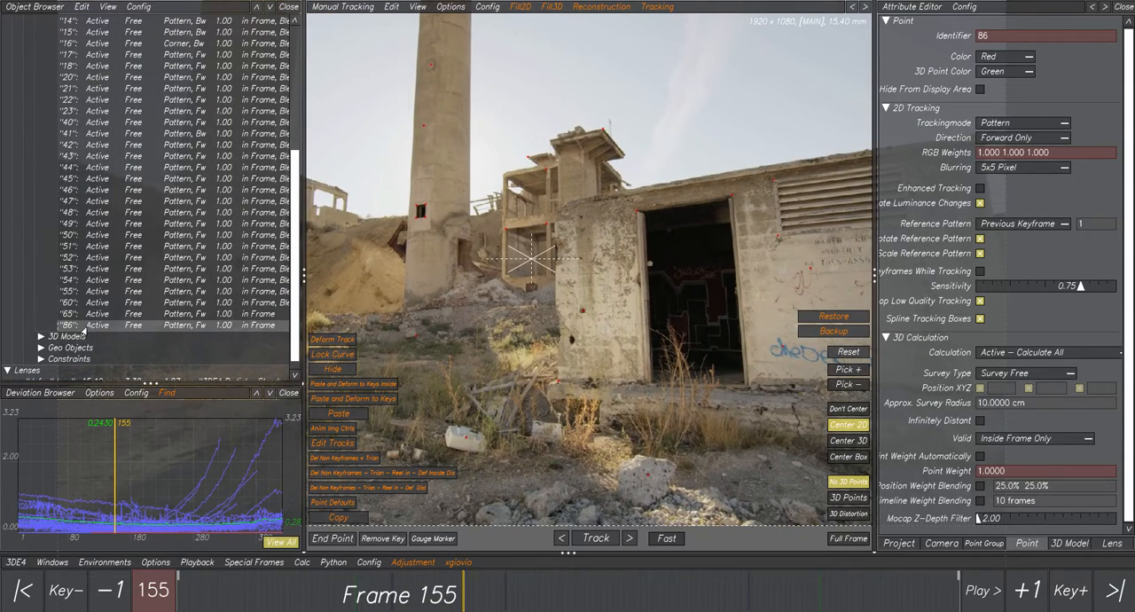
pyautogui.press('Delete')
pyautogui.click(565, 342)
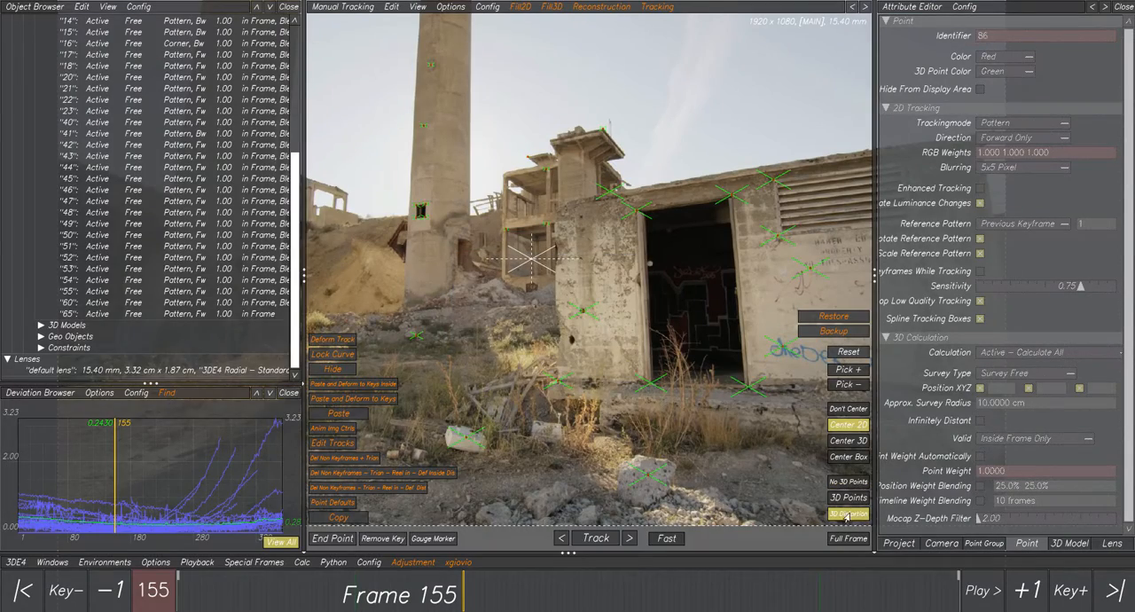
# Delete tracking points 50 and 51 on the building's roof edge.
pyautogui.moveTo(625, 350); pyautogui.dragTo(450, 387, button='middle')
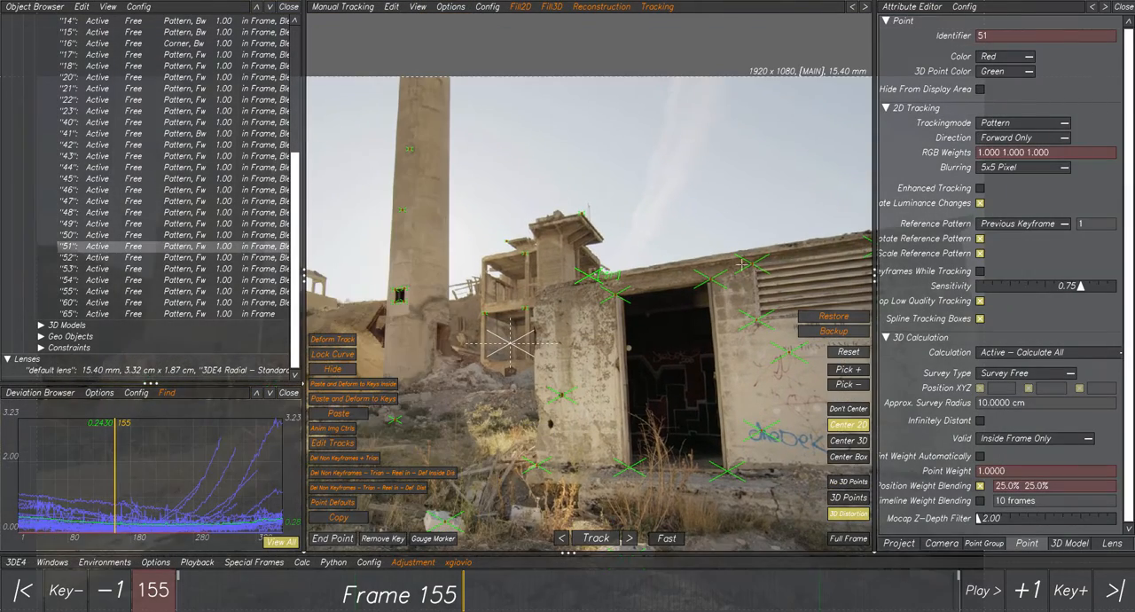
pyautogui.moveTo(757, 270); pyautogui.dragTo(540, 278, button='middle')
pyautogui.keyDown('shift'); pyautogui.moveTo(727, 193); pyautogui.dragTo(794, 235); pyautogui.keyUp('shift')
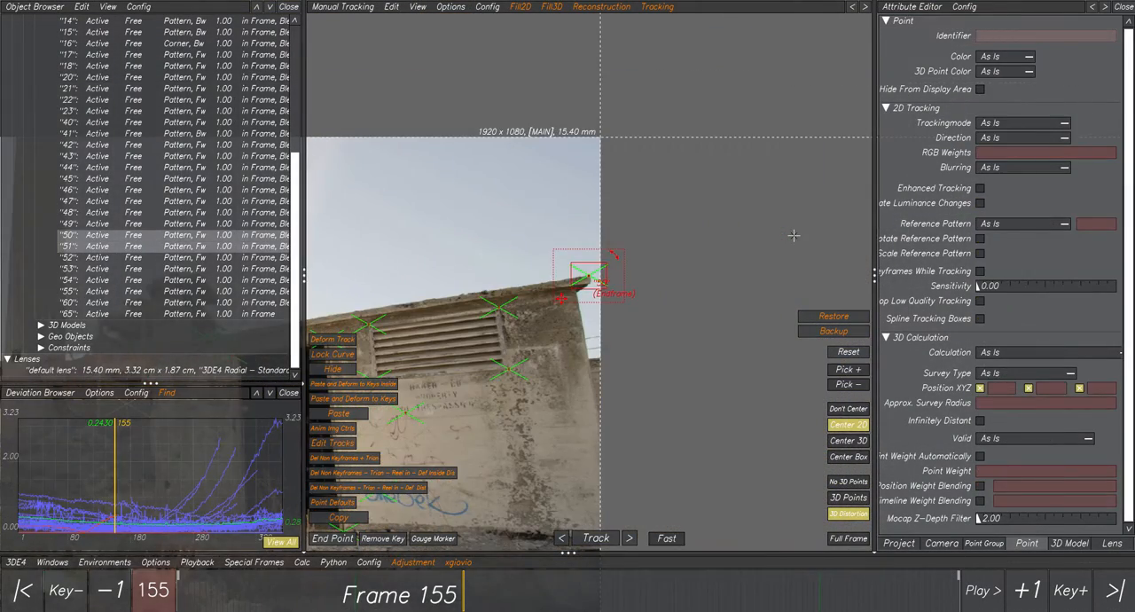
pyautogui.press('Delete')
pyautogui.click(608, 337)
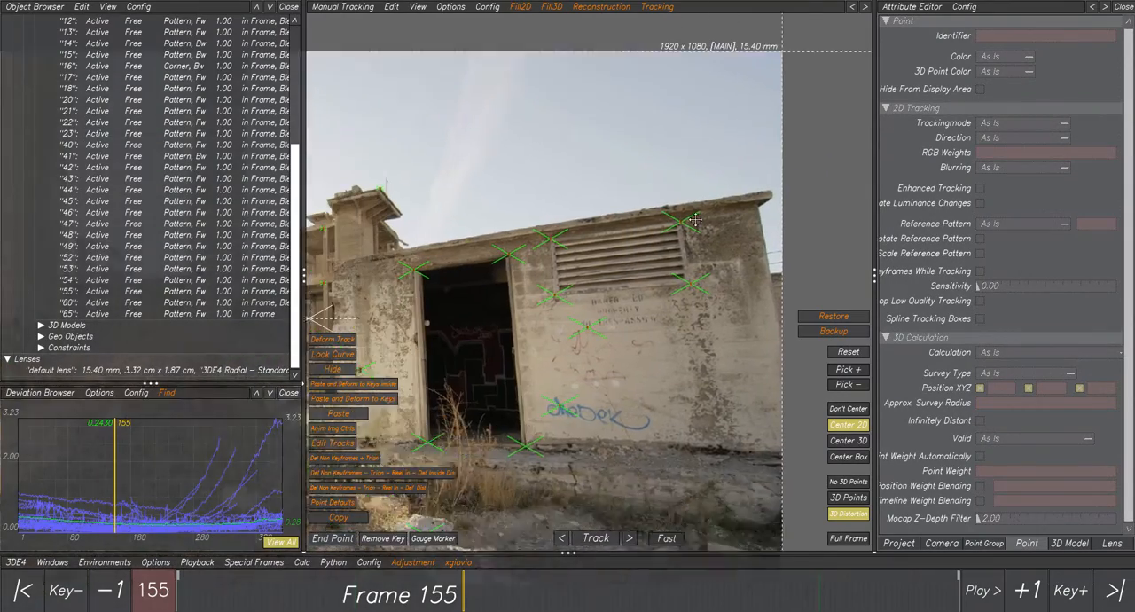
# Delete tracking points 42, 43 and 44 around the building's louvred vent.
pyautogui.moveTo(695, 219); pyautogui.dragTo(721, 198, button='middle')
pyautogui.scroll(-2, 721, 198)
pyautogui.moveTo(602, 247); pyautogui.dragTo(701, 279)
pyautogui.keyDown('shift'); pyautogui.moveTo(618, 206); pyautogui.dragTo(662, 254); pyautogui.keyUp('shift')
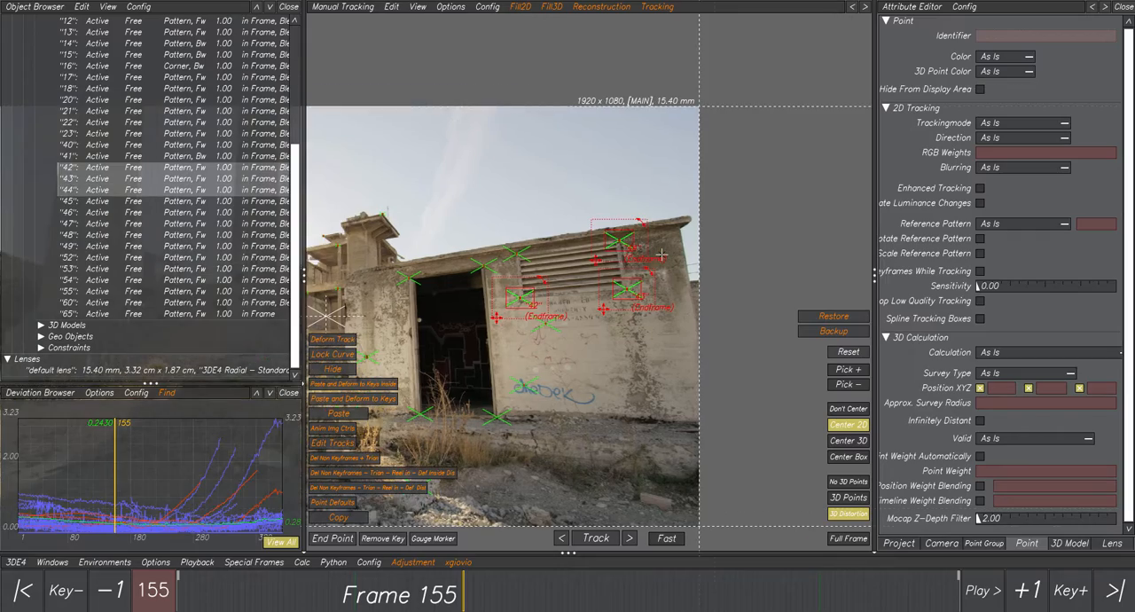
pyautogui.press('Delete')
pyautogui.click(602, 345)
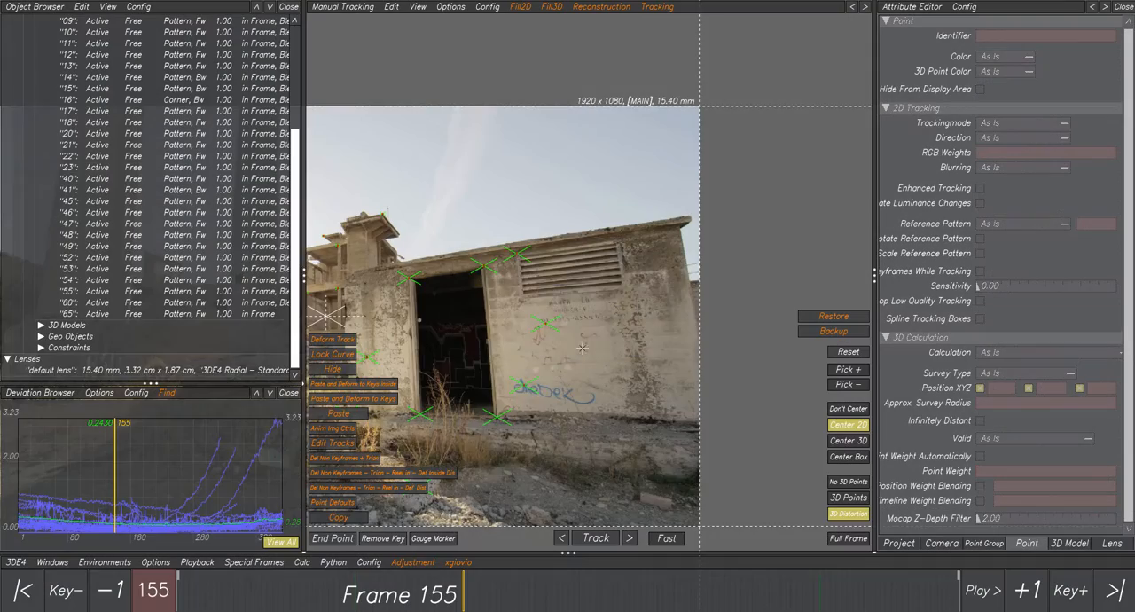
# Delete tracking point 40 at the doorway's upper corner nearest the ruined tower.
pyautogui.scroll(-1, 605, 318)
pyautogui.scroll(3, 589, 321)
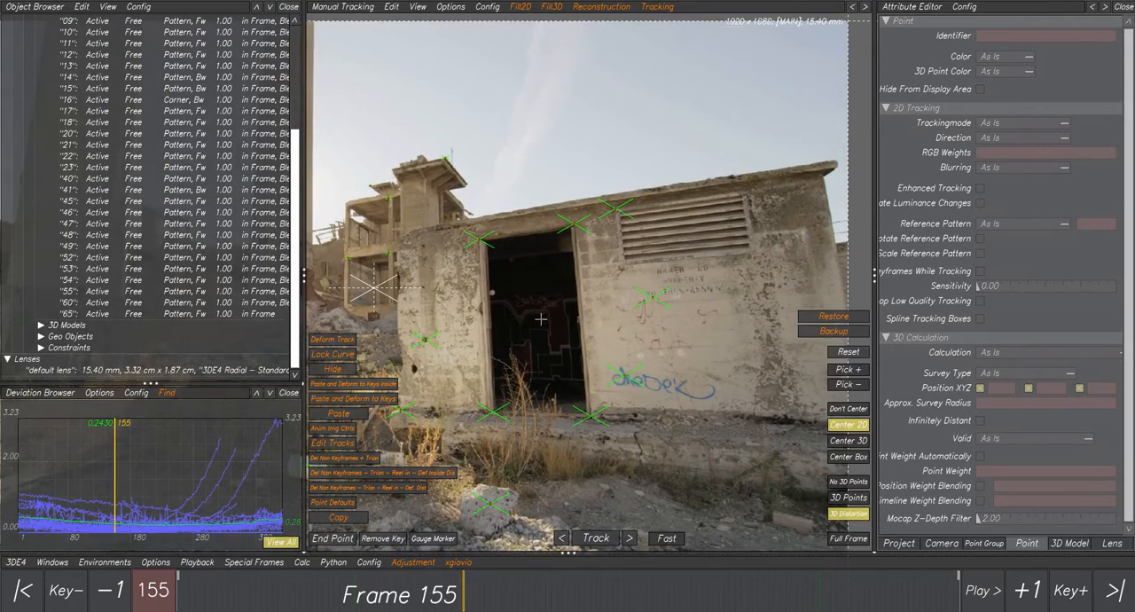
pyautogui.moveTo(484, 274); pyautogui.dragTo(505, 261, button='middle')
pyautogui.moveTo(495, 218); pyautogui.dragTo(511, 234)
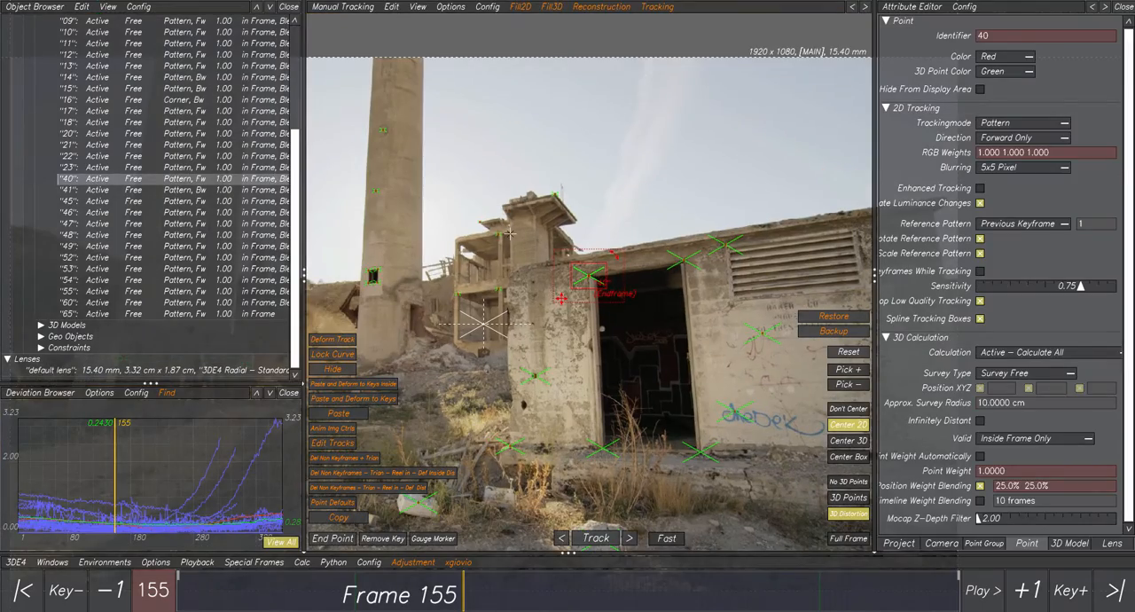
pyautogui.press('Delete')
pyautogui.click(578, 342)
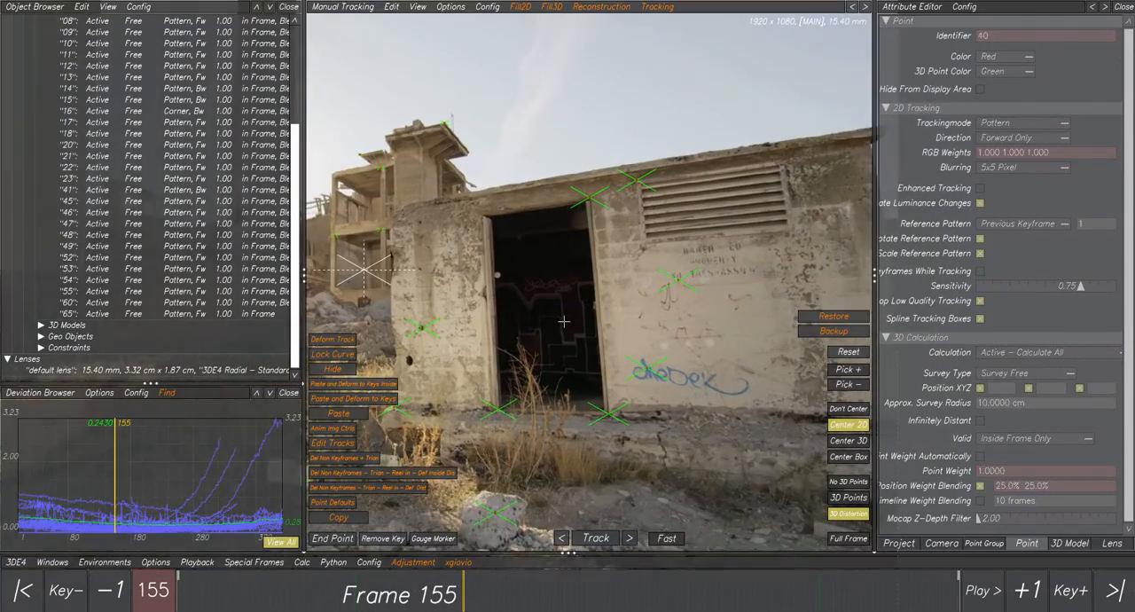
# Examine the building's front wall, remaining tracking points and roof corner beside the ruined tower at frame 155.
pyautogui.moveTo(547, 325); pyautogui.dragTo(563, 299, button='middle')
pyautogui.scroll(-2, 562, 299)
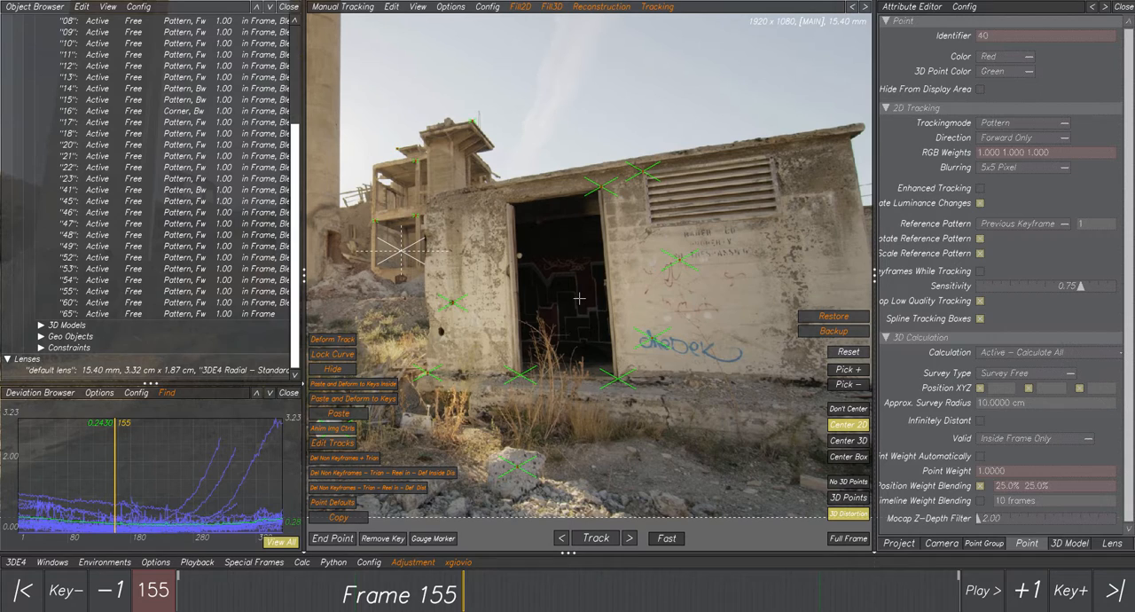
pyautogui.scroll(3, 798, 271)
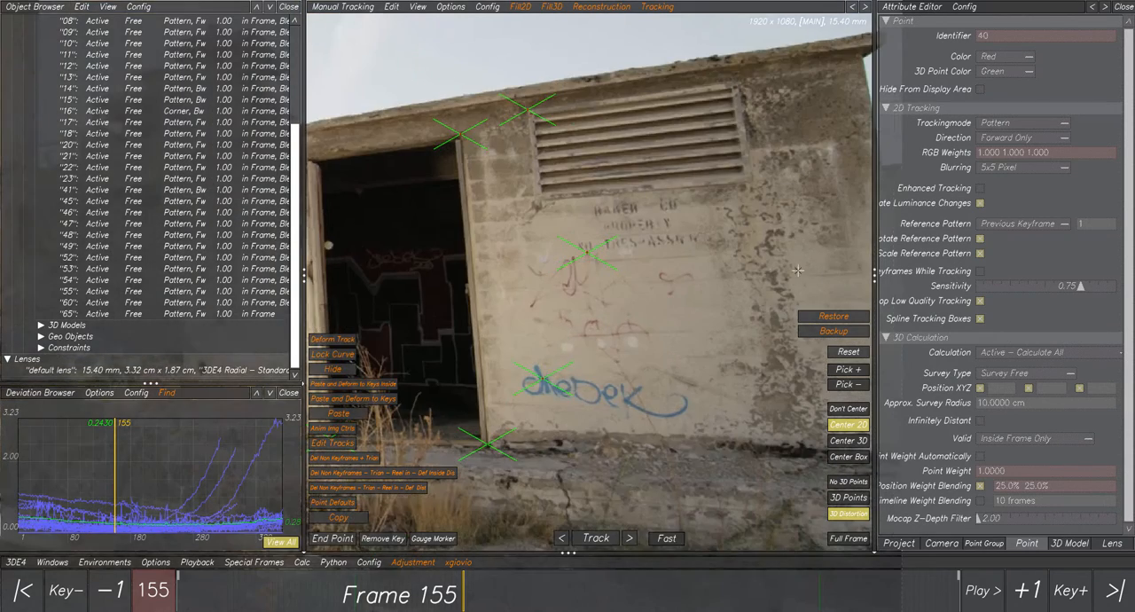
pyautogui.scroll(-5, 746, 266)
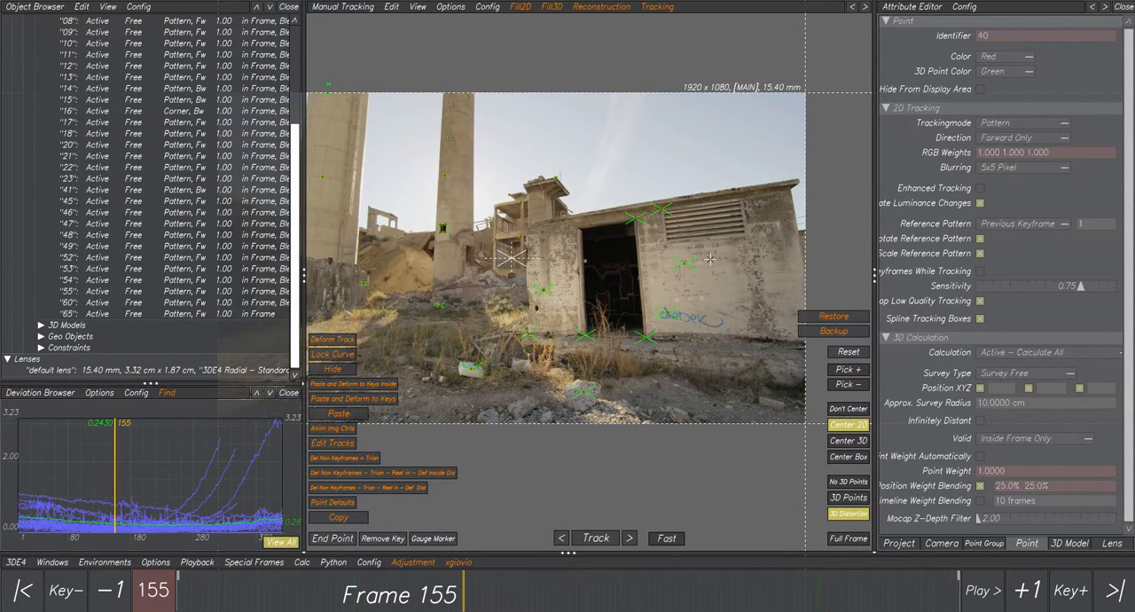
pyautogui.scroll(2, 701, 260)
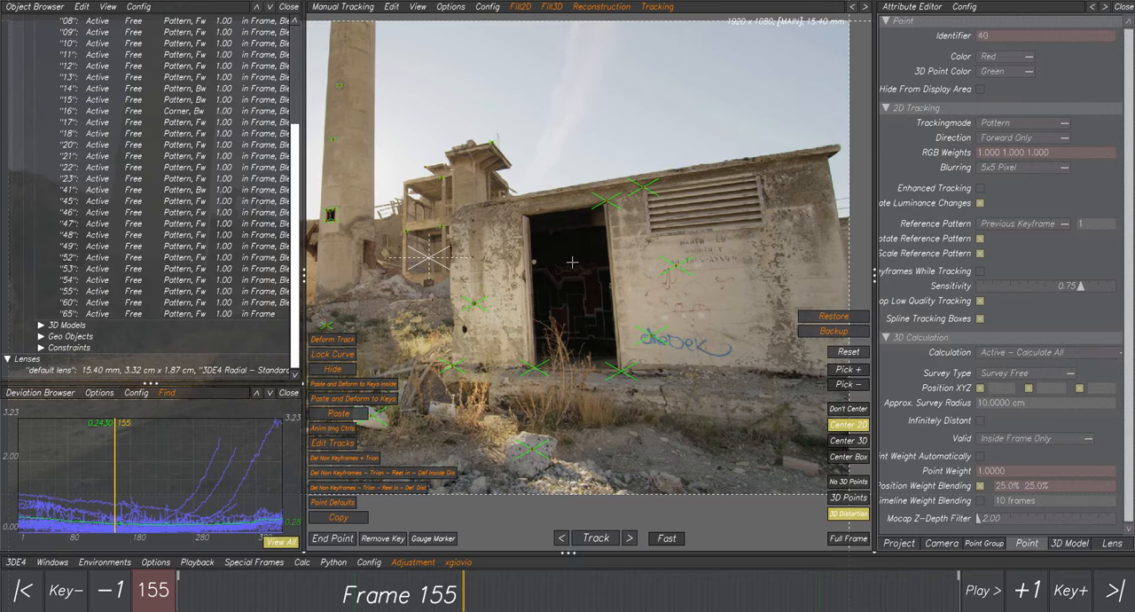
pyautogui.scroll(4, 489, 213)
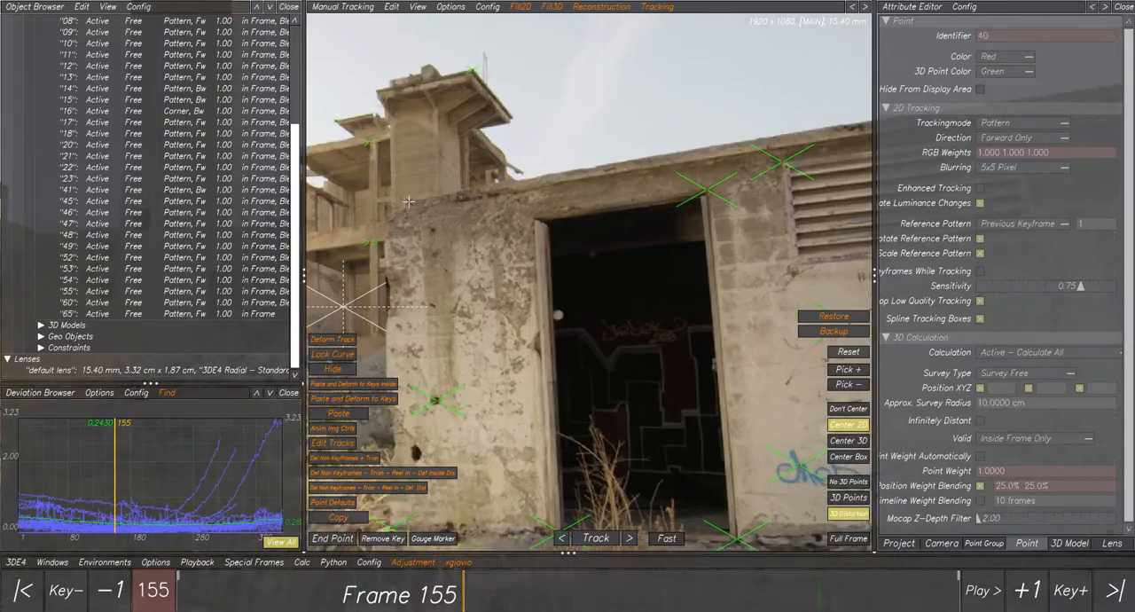
pyautogui.scroll(4, 409, 205)
pyautogui.scroll(3, 416, 232)
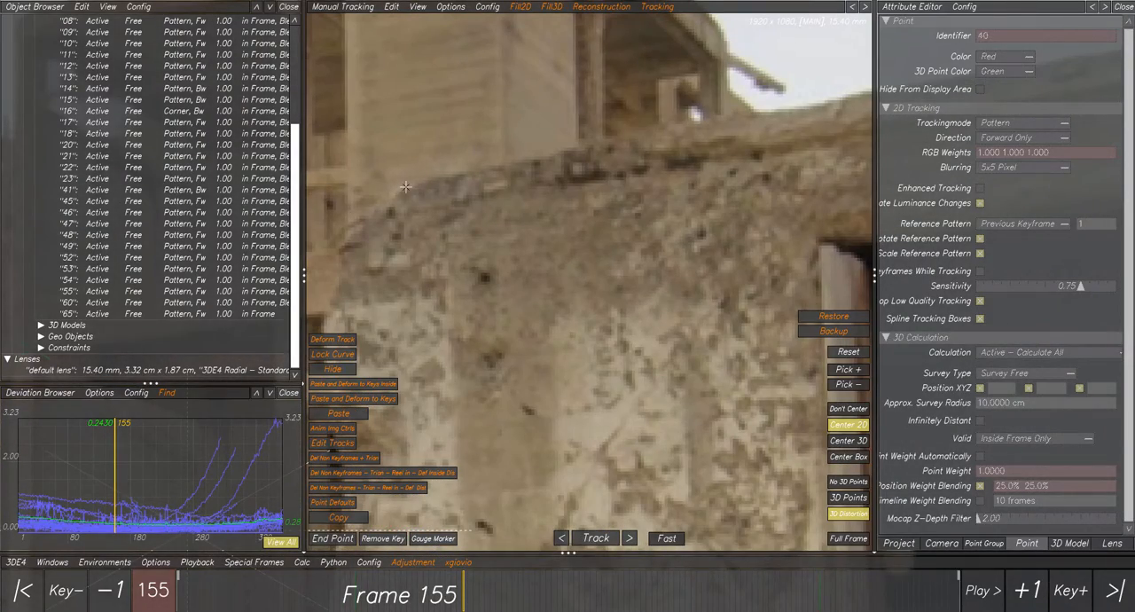
pyautogui.scroll(-7, 410, 186)
pyautogui.scroll(5, 413, 186)
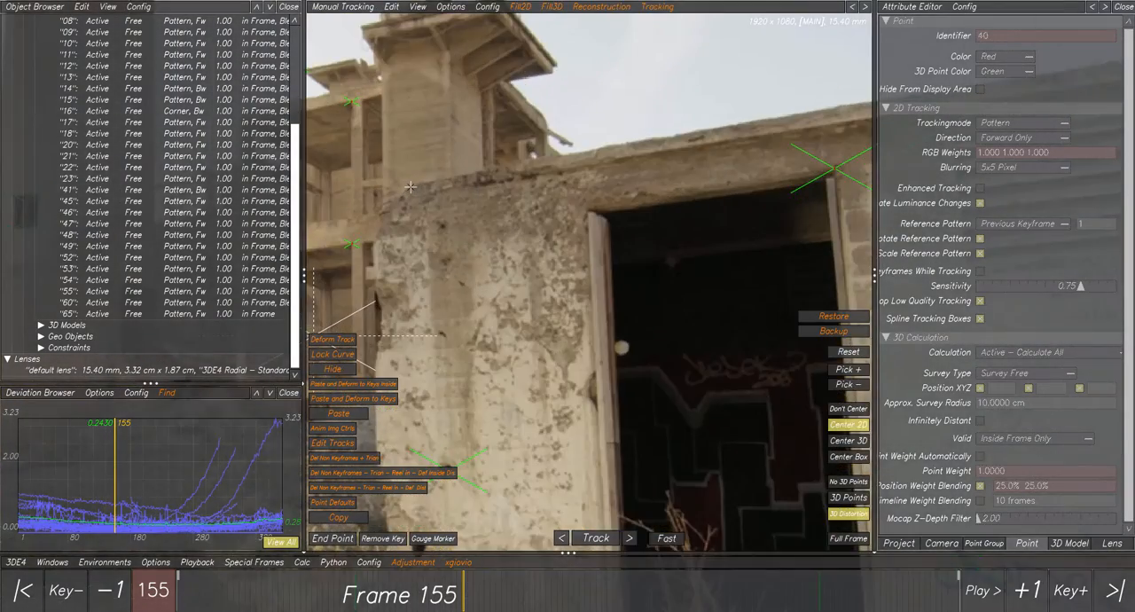
pyautogui.scroll(-7, 412, 187)
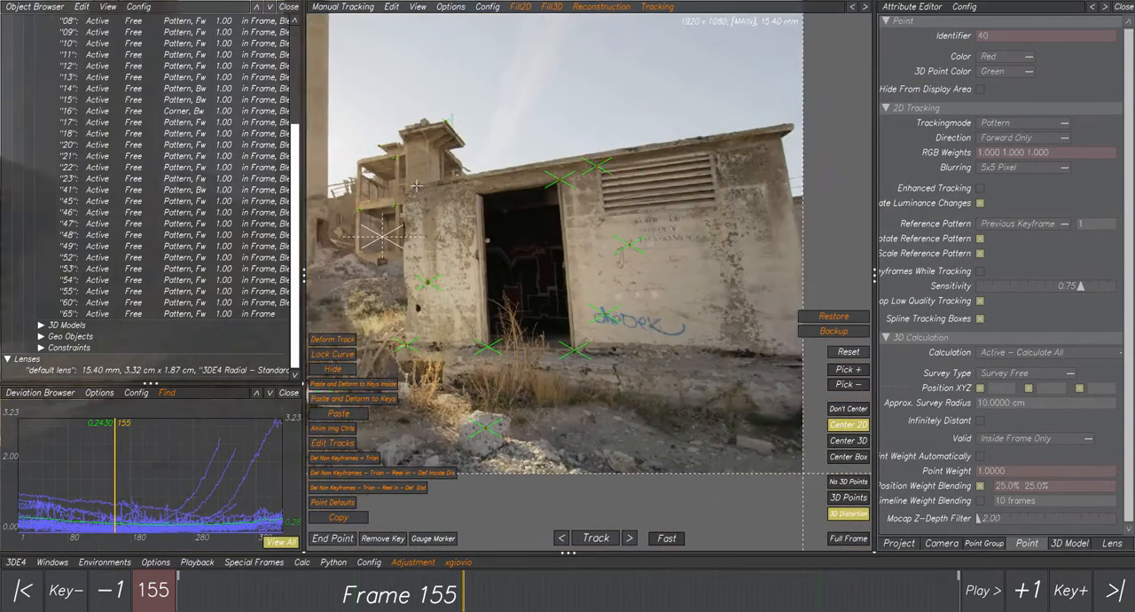
pyautogui.scroll(2, 416, 186)
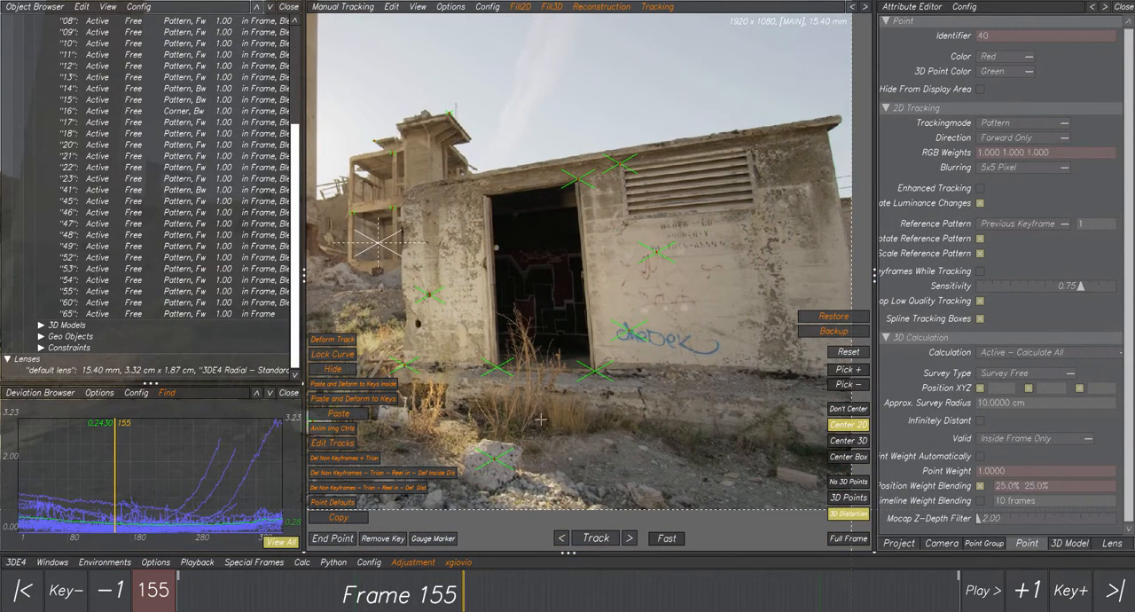
pyautogui.click(302, 564)
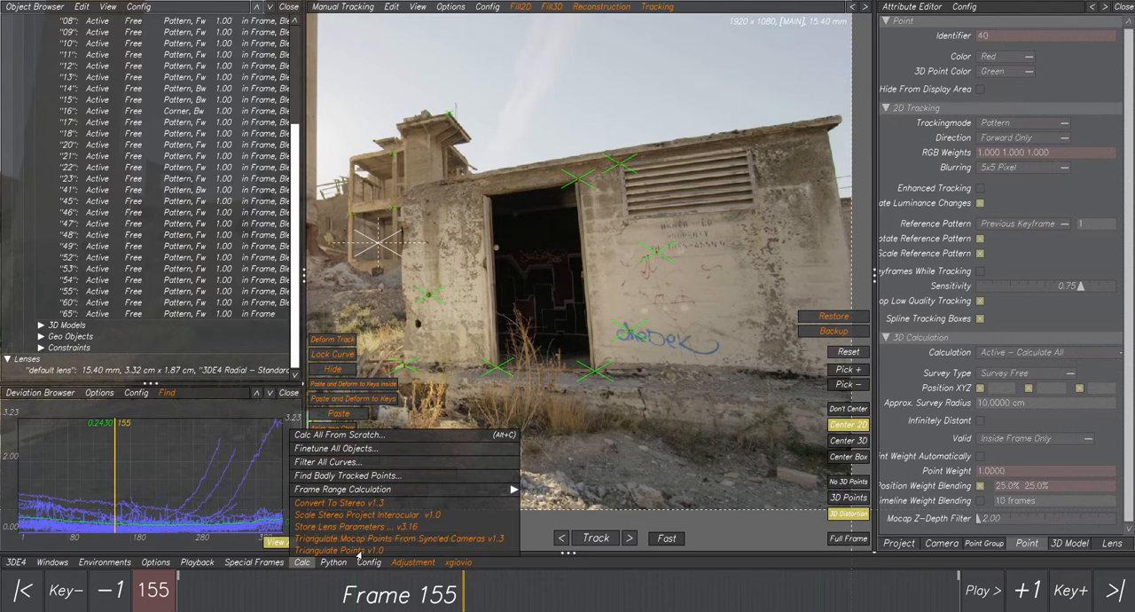
pyautogui.click(305, 566)
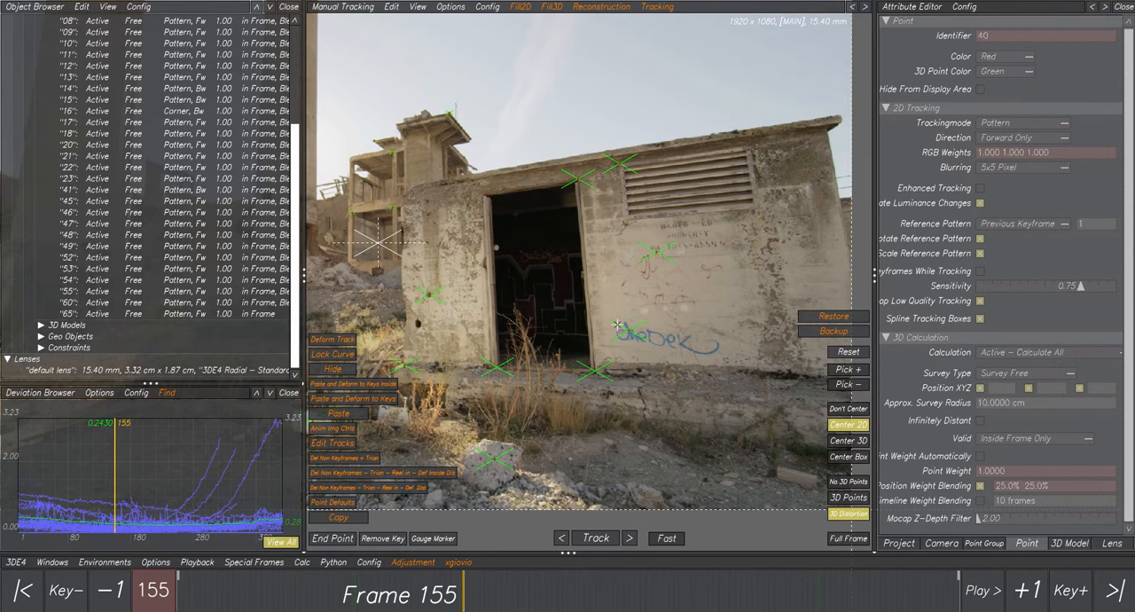
pyautogui.scroll(2, 538, 218)
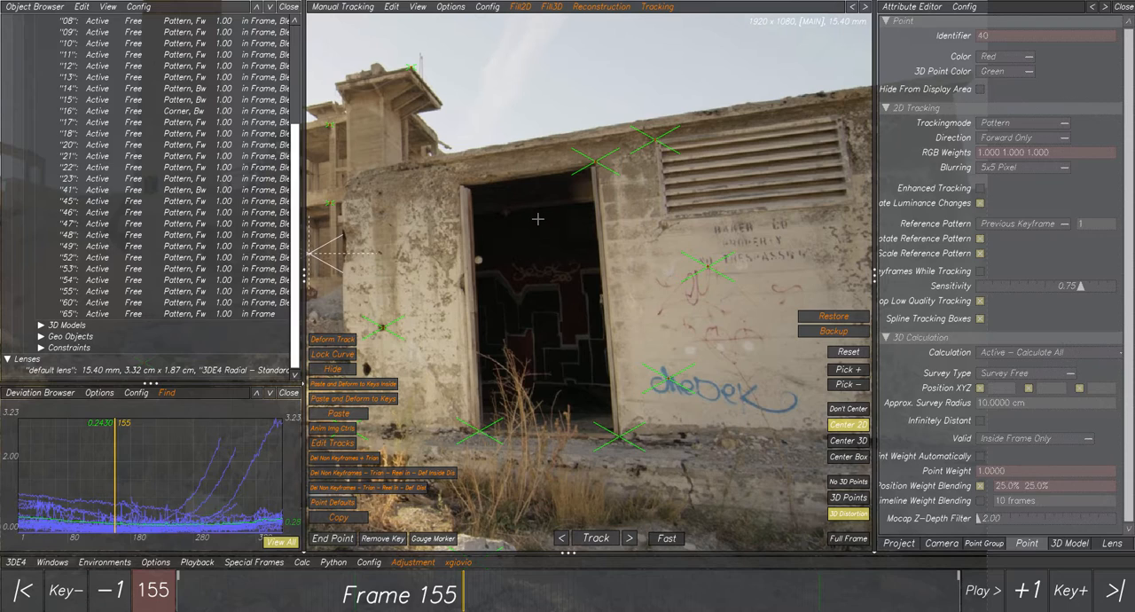
pyautogui.scroll(-3, 562, 232)
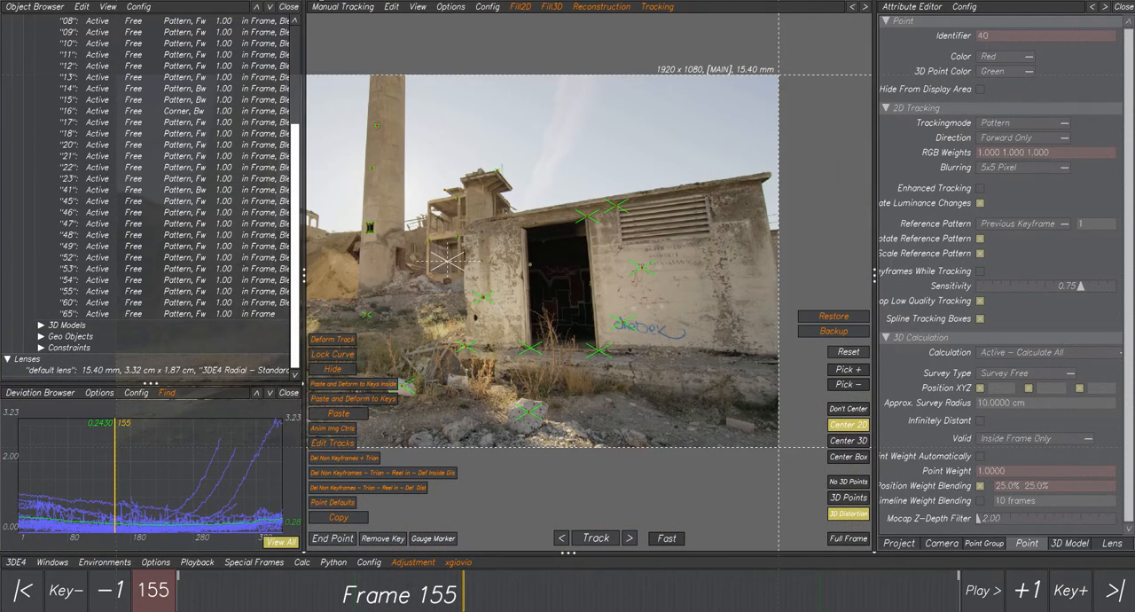
# Switch to the 3D Orientation Controls and examine the camera and point cloud from above at frame 299.
pyautogui.click(341, 7)
pyautogui.click(355, 82)
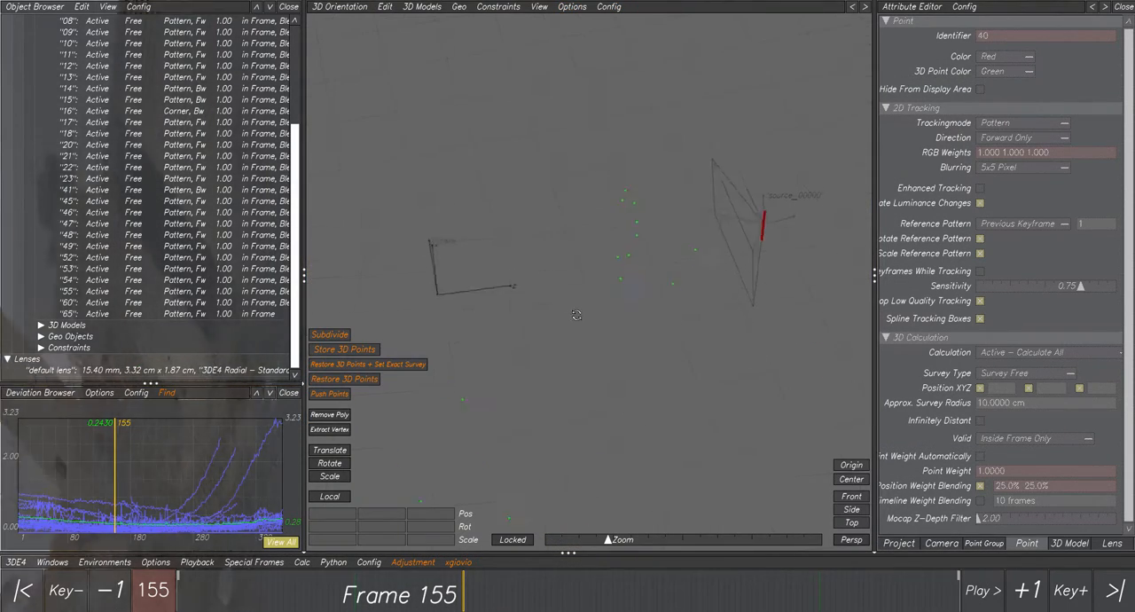
pyautogui.keyDown('alt'); pyautogui.moveTo(576, 315); pyautogui.dragTo(492, 333); pyautogui.keyUp('alt')
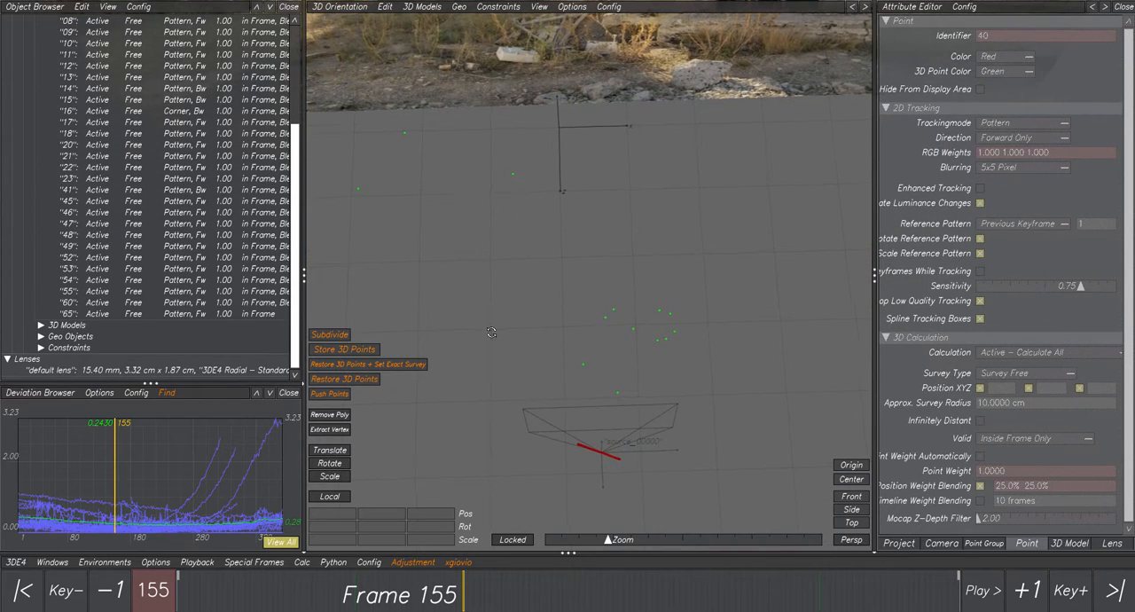
pyautogui.scroll(-2, 614, 439)
pyautogui.keyDown('alt'); pyautogui.moveTo(615, 441); pyautogui.dragTo(639, 409, button='middle'); pyautogui.keyUp('alt')
pyautogui.scroll(3, 639, 409)
pyautogui.moveTo(410, 588)
pyautogui.mouseDown()
pyautogui.moveTo(250, 588)
pyautogui.moveTo(810, 588)
pyautogui.moveTo(730, 588)
pyautogui.mouseUp()
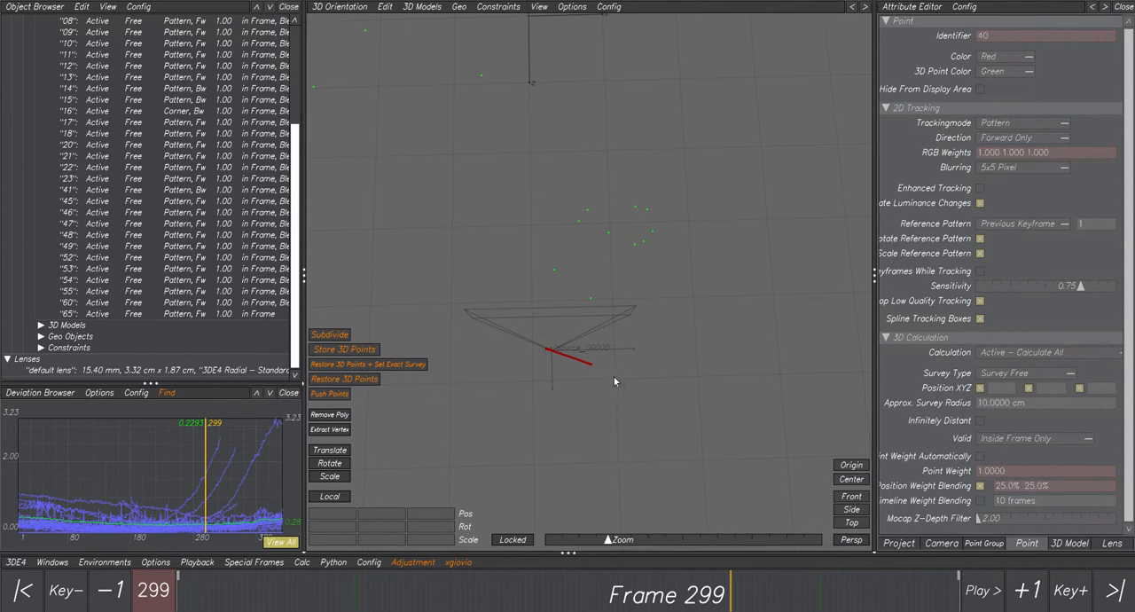
pyautogui.scroll(-4, 614, 376)
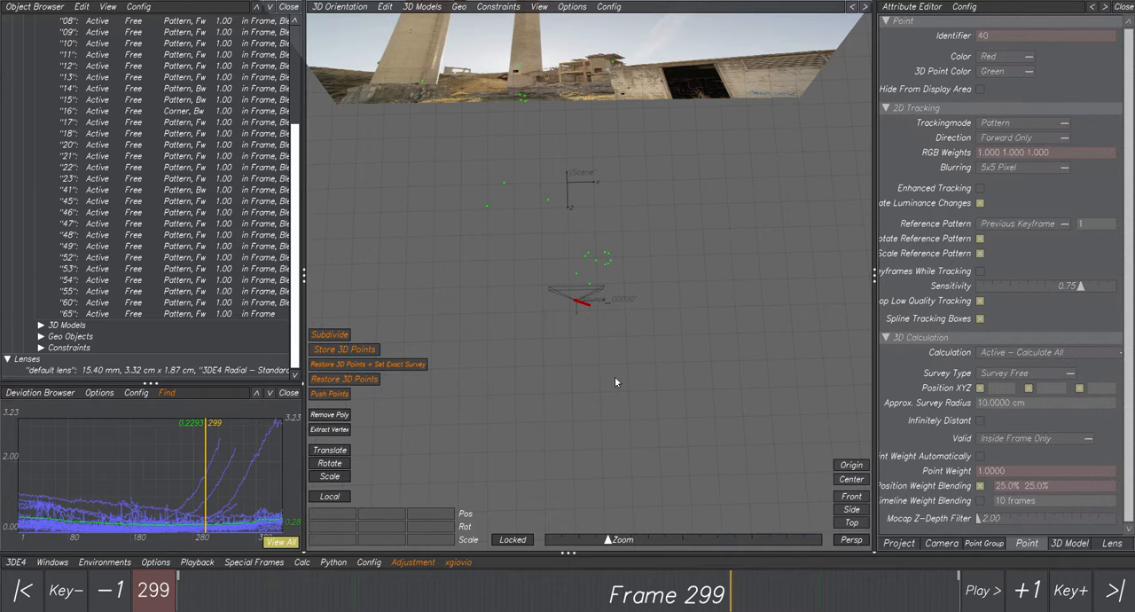
pyautogui.scroll(4, 615, 376)
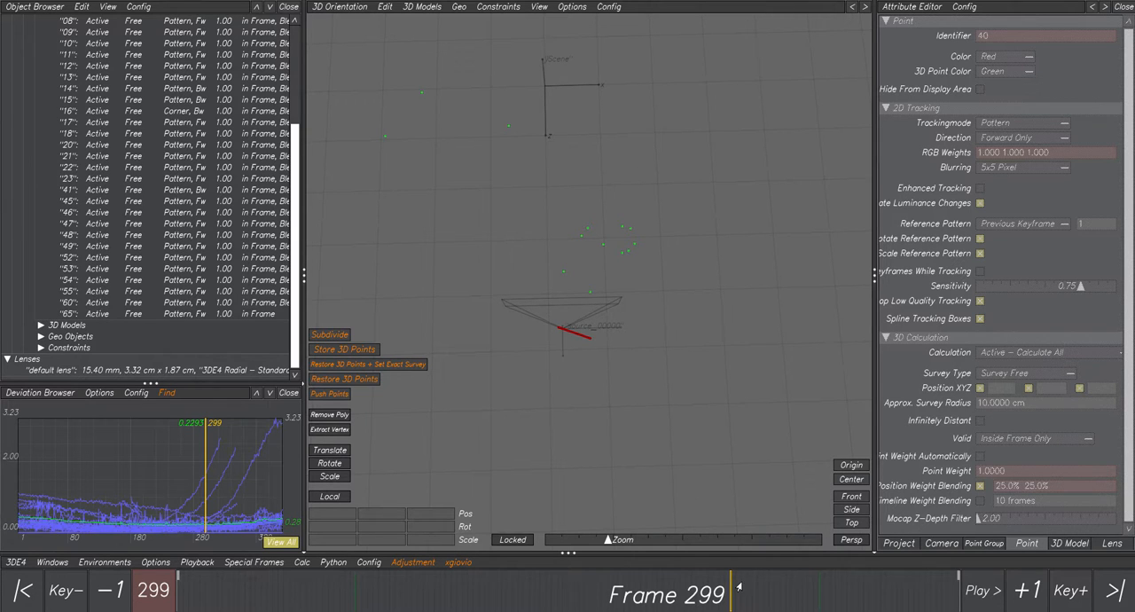
# Go to frame 43 and examine the camera's position relative to the 3D points.
pyautogui.moveTo(740, 587); pyautogui.dragTo(254, 502)
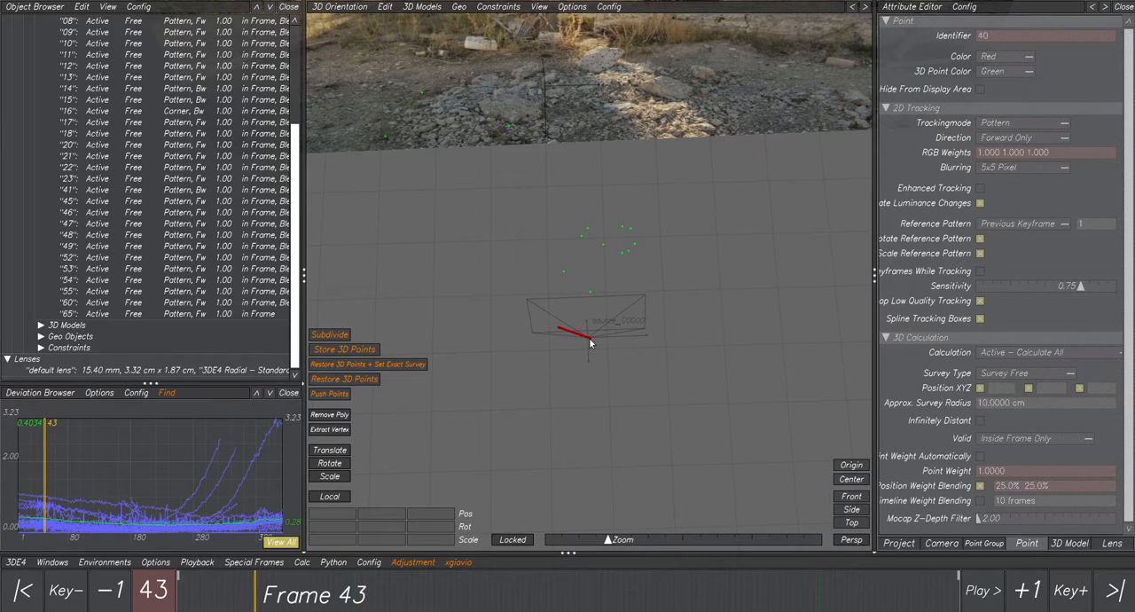
pyautogui.scroll(2, 508, 67)
pyautogui.scroll(-6, 520, 47)
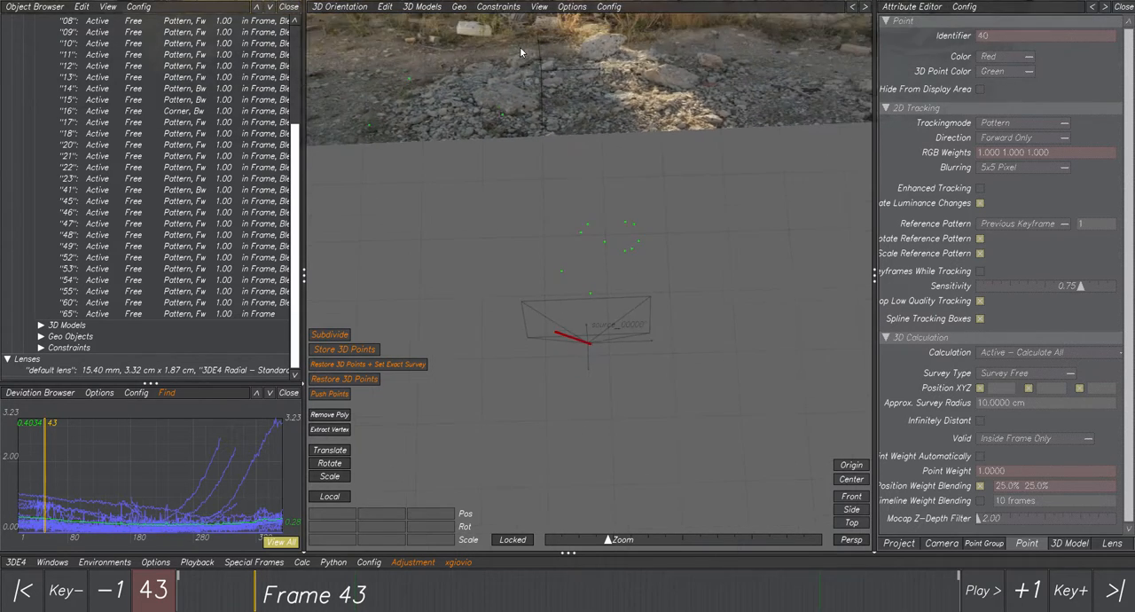
pyautogui.scroll(-2, 519, 47)
pyautogui.scroll(3, 542, 79)
# Return to the Manual Tracking Controls and examine the building's doorway, louvred vent and graffiti wall at frame 43.
pyautogui.click(339, 10)
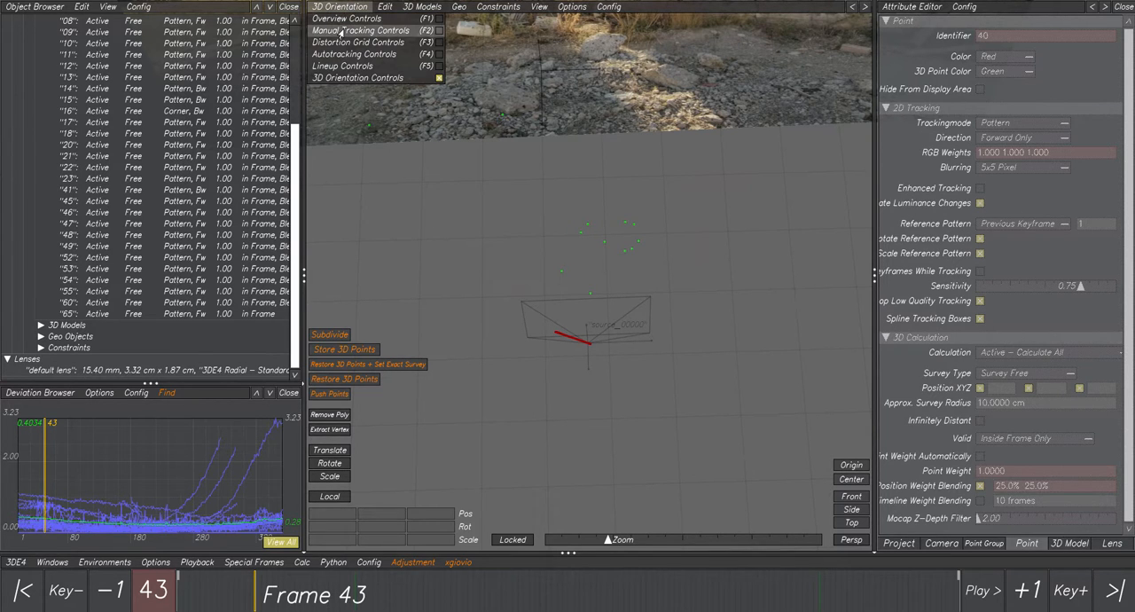
pyautogui.click(341, 32)
pyautogui.scroll(3, 532, 188)
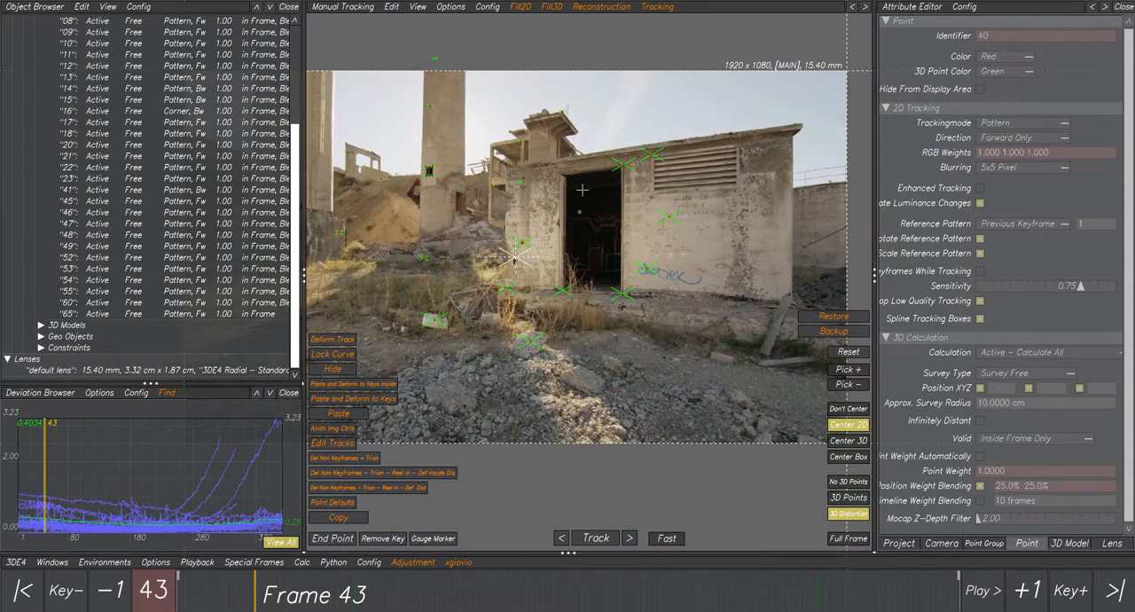
pyautogui.scroll(3, 534, 252)
pyautogui.scroll(2, 534, 252)
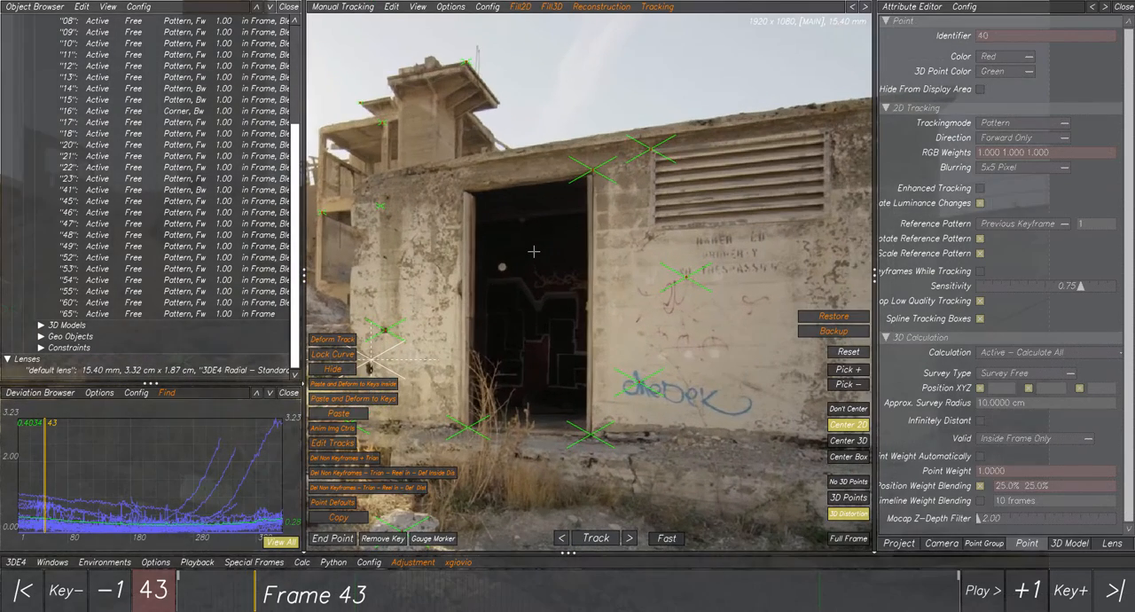
pyautogui.scroll(2, 635, 226)
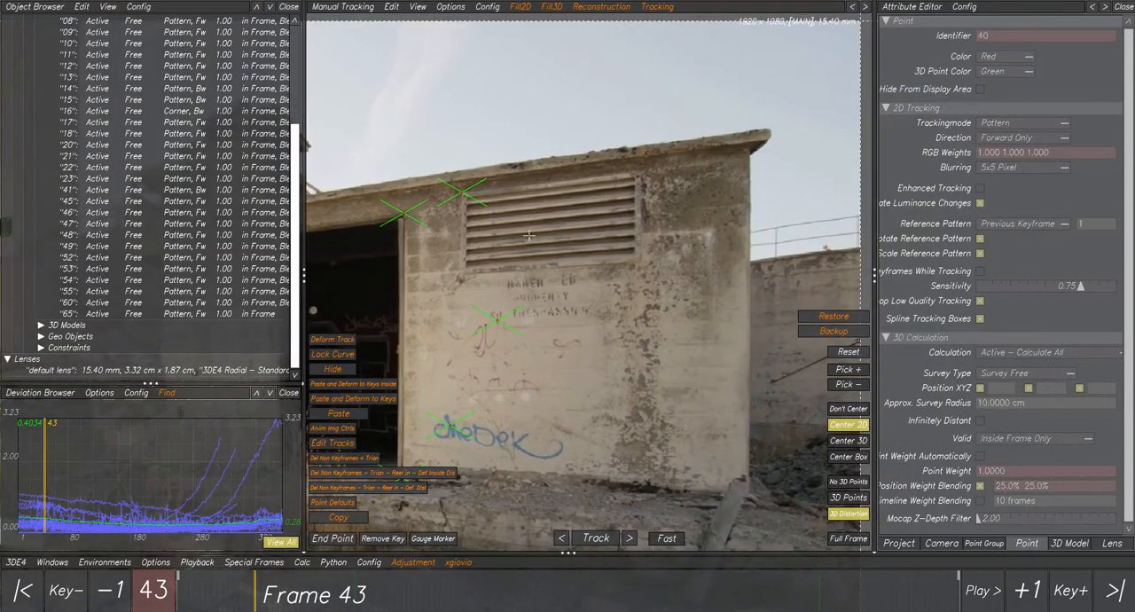
pyautogui.scroll(2, 495, 264)
pyautogui.scroll(-6, 430, 282)
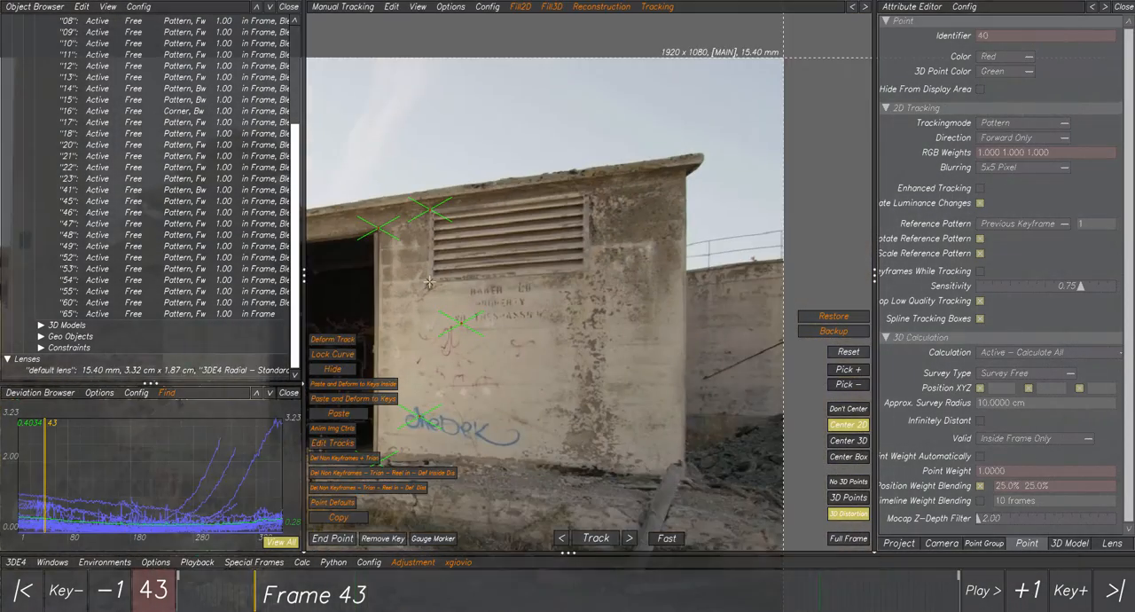
pyautogui.scroll(3, 534, 240)
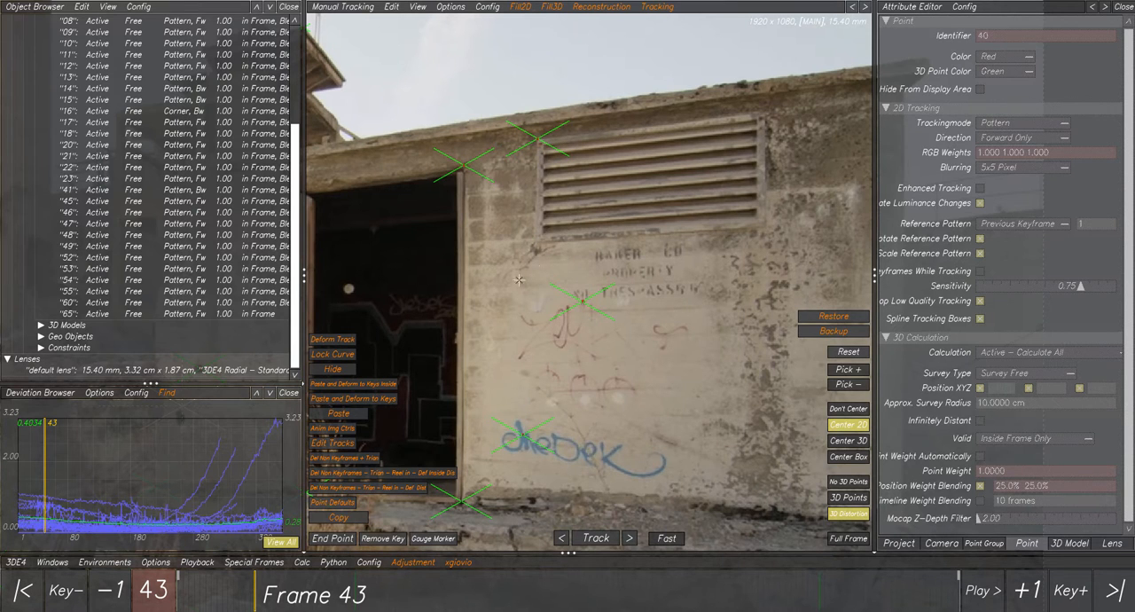
# Inspect the wall around the louvred vent and its tracking points at frames 1 and 58.
pyautogui.moveTo(239, 599); pyautogui.dragTo(164, 581)
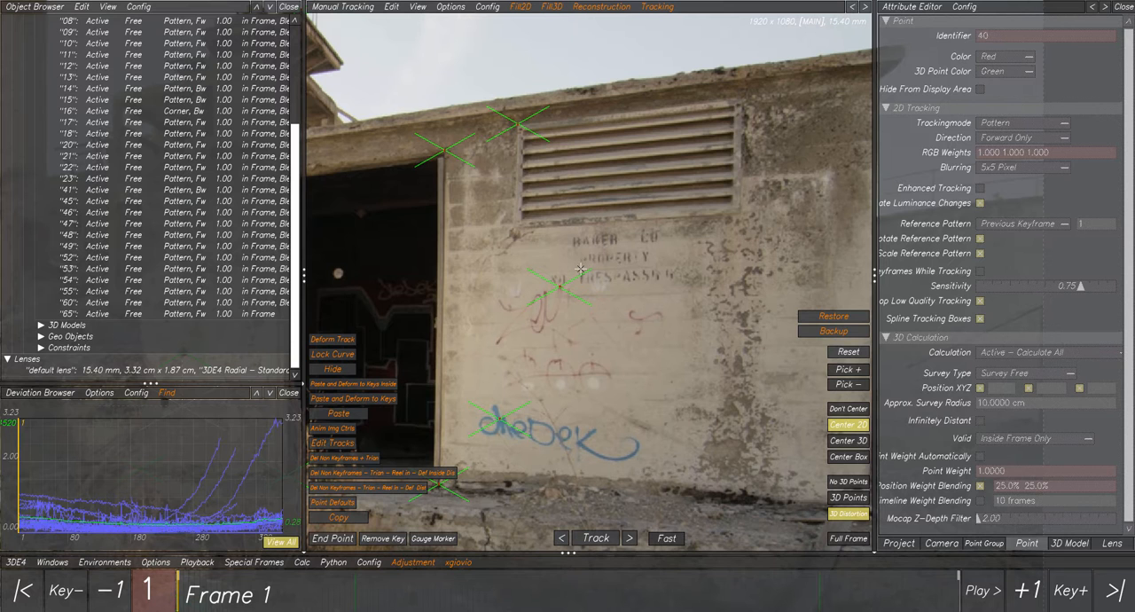
pyautogui.moveTo(216, 591); pyautogui.dragTo(283, 593)
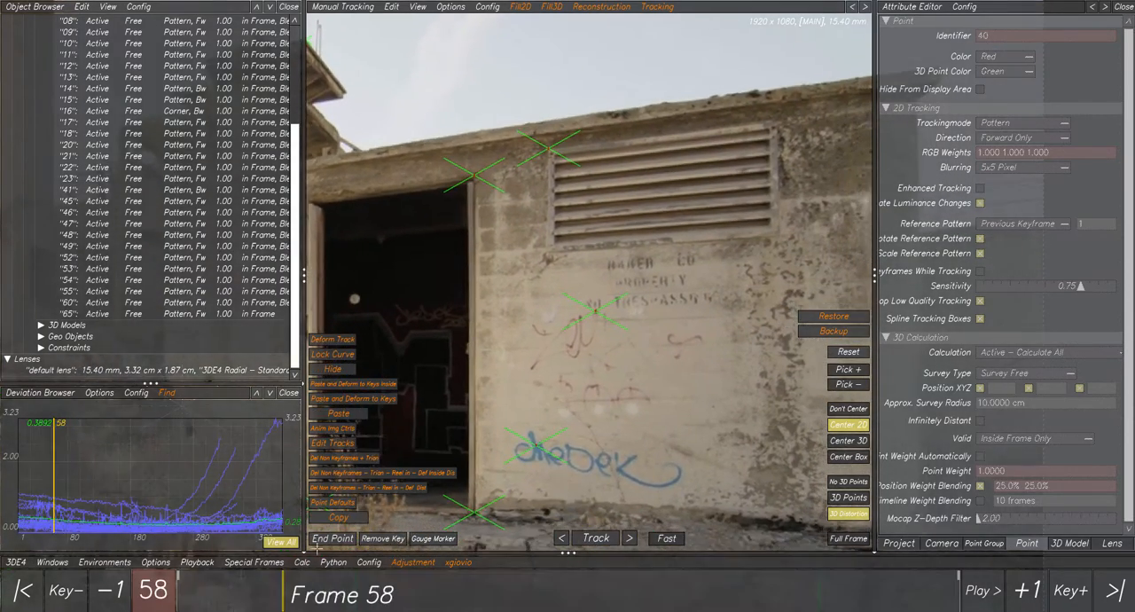
pyautogui.scroll(-2, 595, 404)
pyautogui.scroll(2, 595, 403)
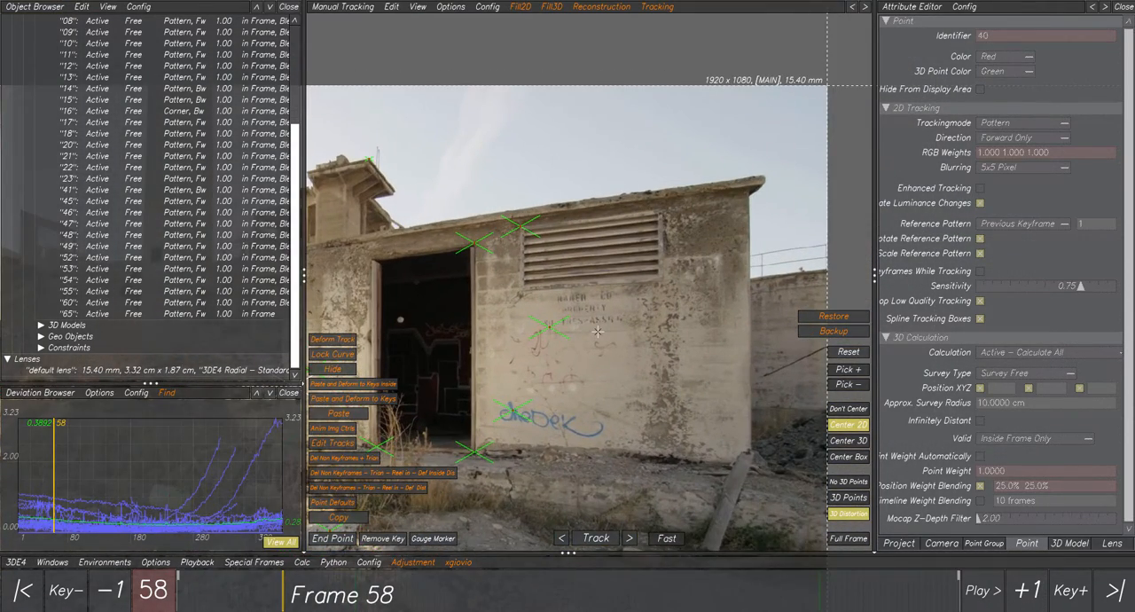
pyautogui.scroll(1, 598, 332)
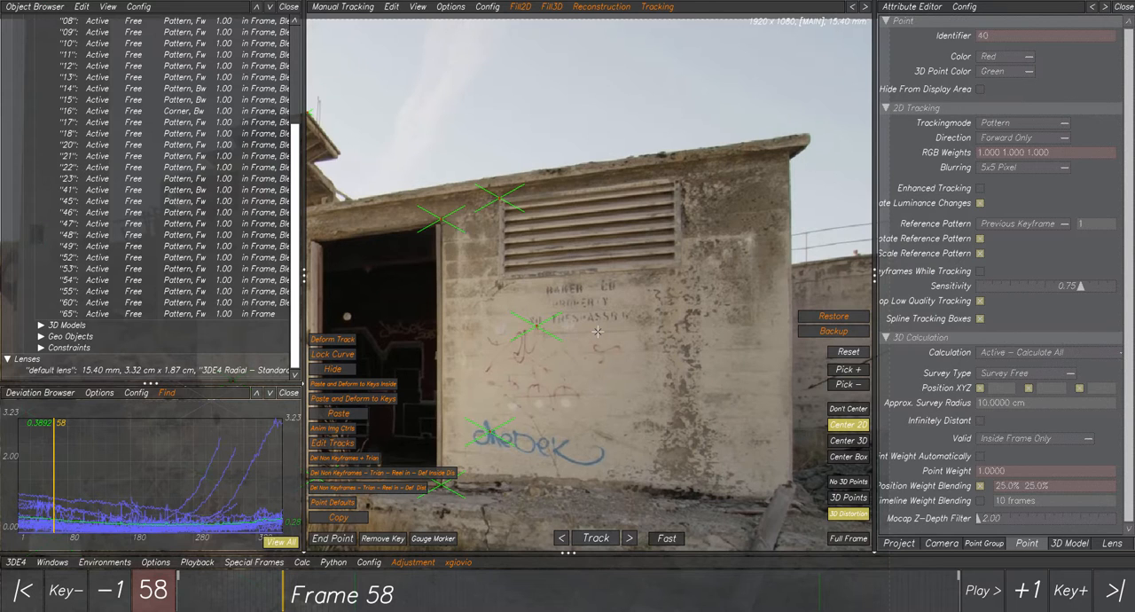
pyautogui.scroll(-2, 604, 375)
pyautogui.scroll(2, 604, 374)
pyautogui.scroll(-2, 604, 374)
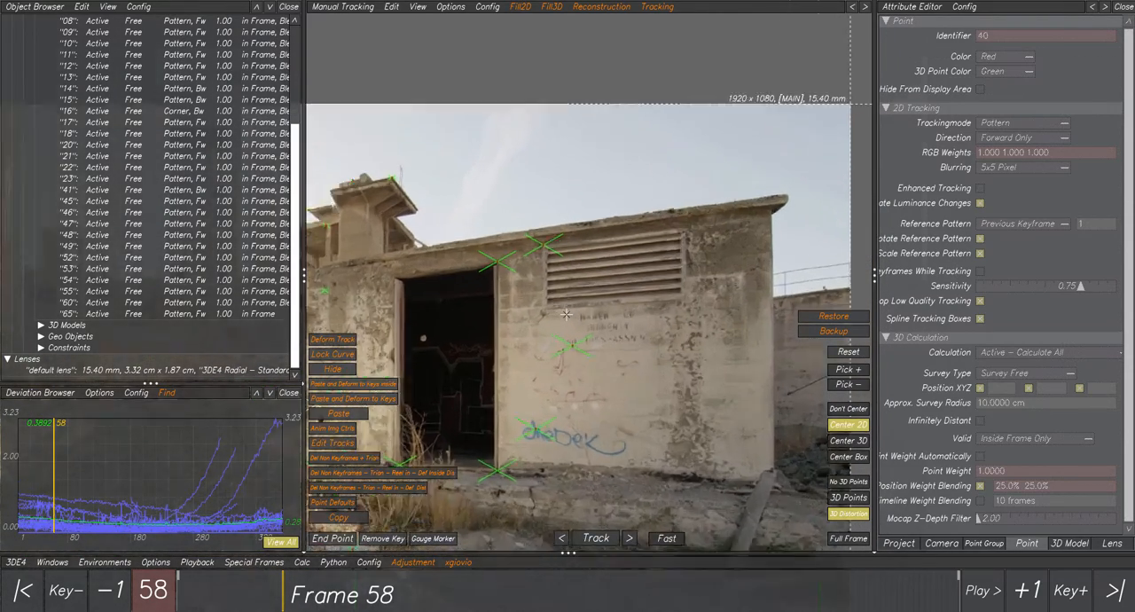
pyautogui.scroll(-1, 566, 313)
# Select point 65 in the object list and go to frame 1 with the building in view.
pyautogui.click(97, 315)
pyautogui.scroll(3, 532, 387)
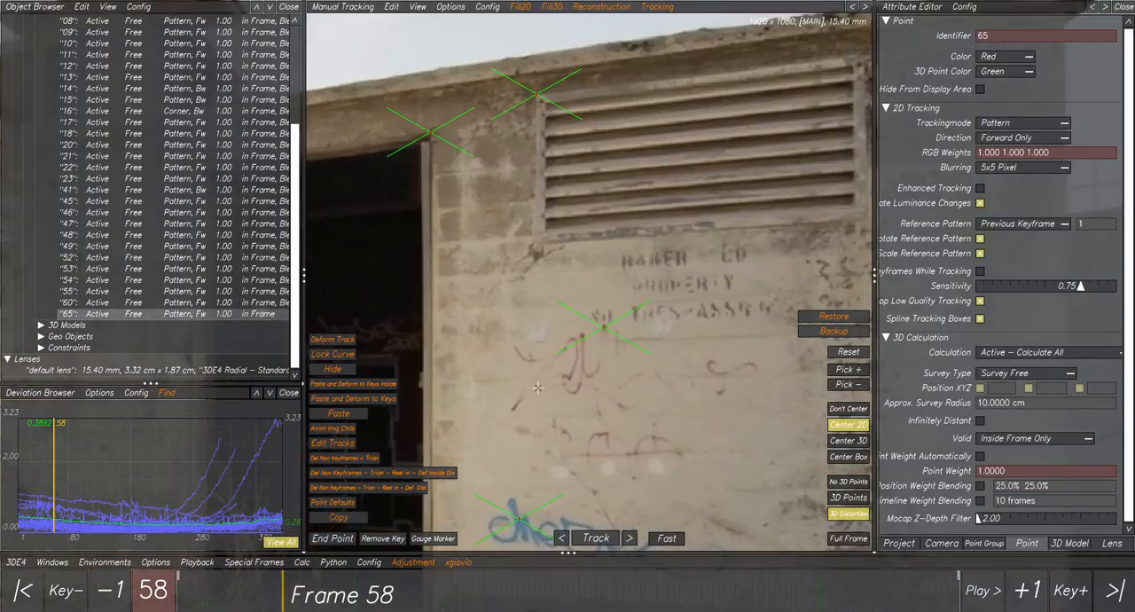
pyautogui.scroll(-5, 538, 388)
pyautogui.moveTo(508, 390); pyautogui.dragTo(526, 375, button='middle')
pyautogui.moveTo(298, 593)
pyautogui.mouseDown()
pyautogui.moveTo(183, 587)
pyautogui.moveTo(517, 587)
pyautogui.moveTo(178, 589)
pyautogui.mouseUp()
pyautogui.scroll(2, 504, 351)
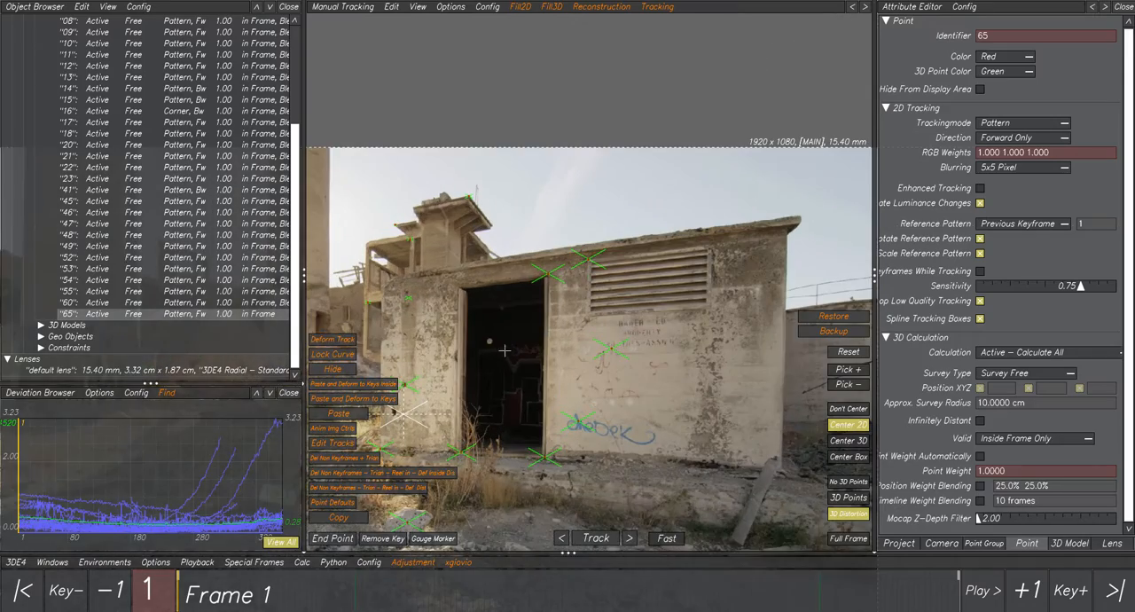
# Delete point 65 from the tracking points.
pyautogui.scroll(1, 520, 345)
pyautogui.press('Delete')
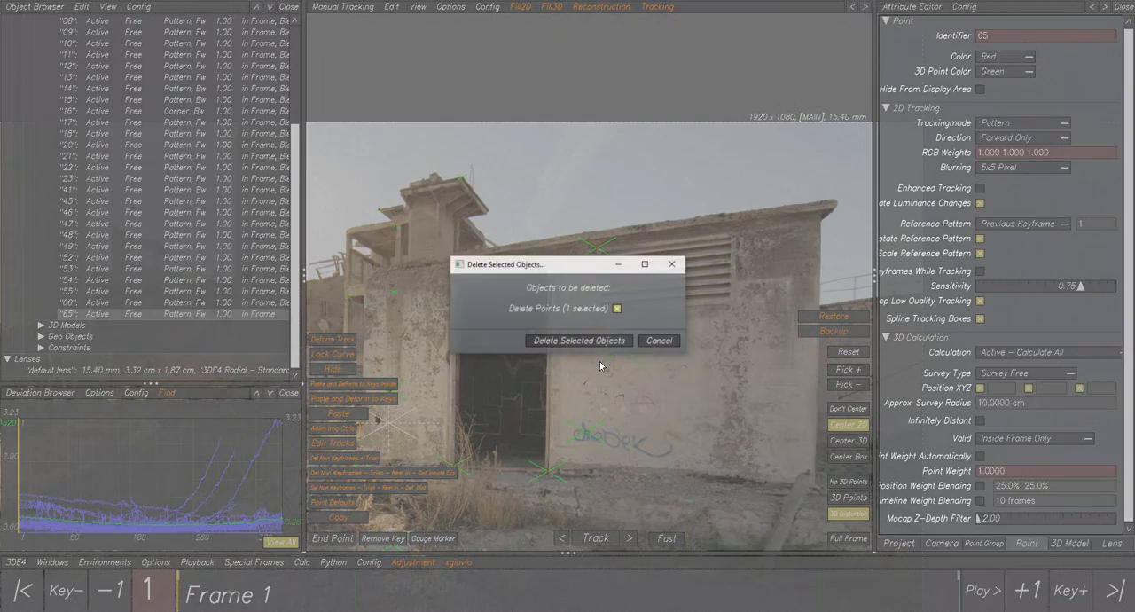
pyautogui.click(582, 338)
# Place a new tracking point at the louvred vent's lower-left corner on frame 1.
pyautogui.scroll(1, 588, 342)
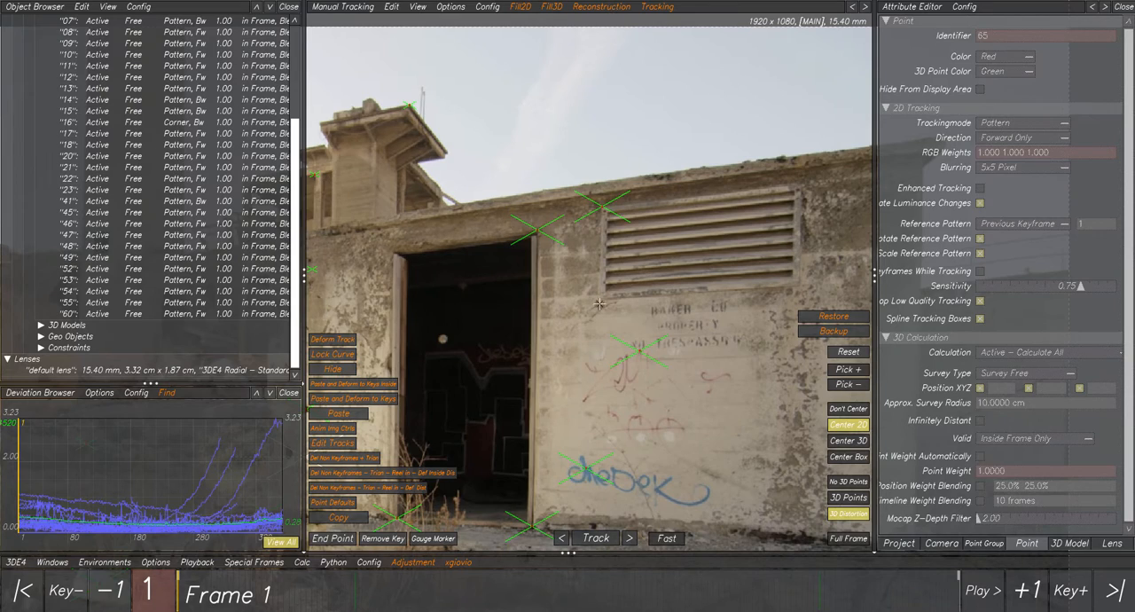
pyautogui.scroll(2, 599, 303)
pyautogui.scroll(-2, 601, 300)
pyautogui.scroll(1, 606, 309)
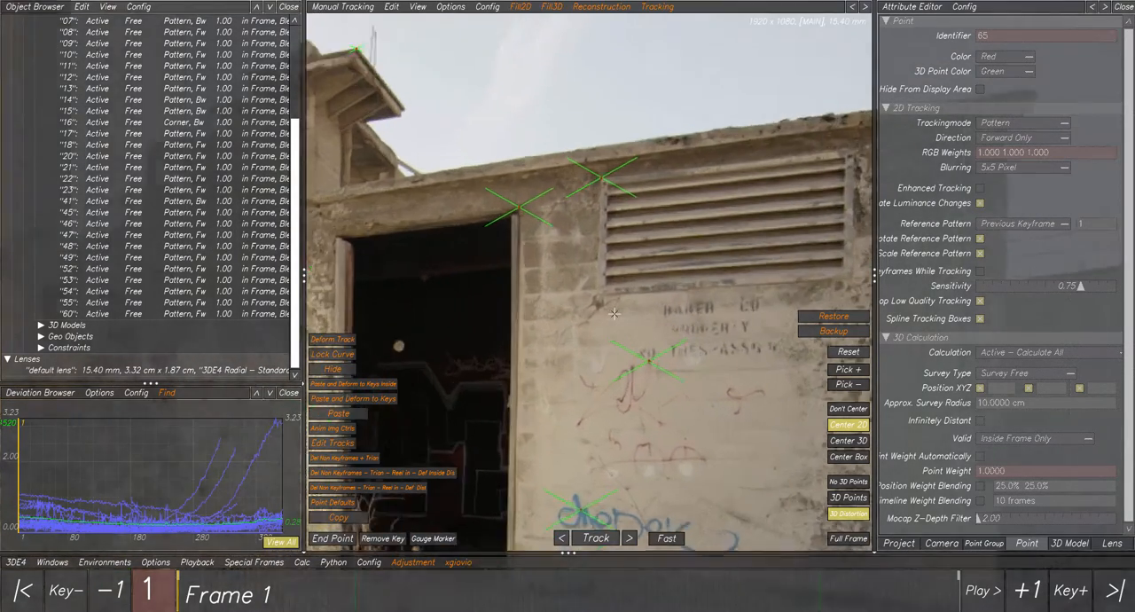
pyautogui.scroll(1, 614, 313)
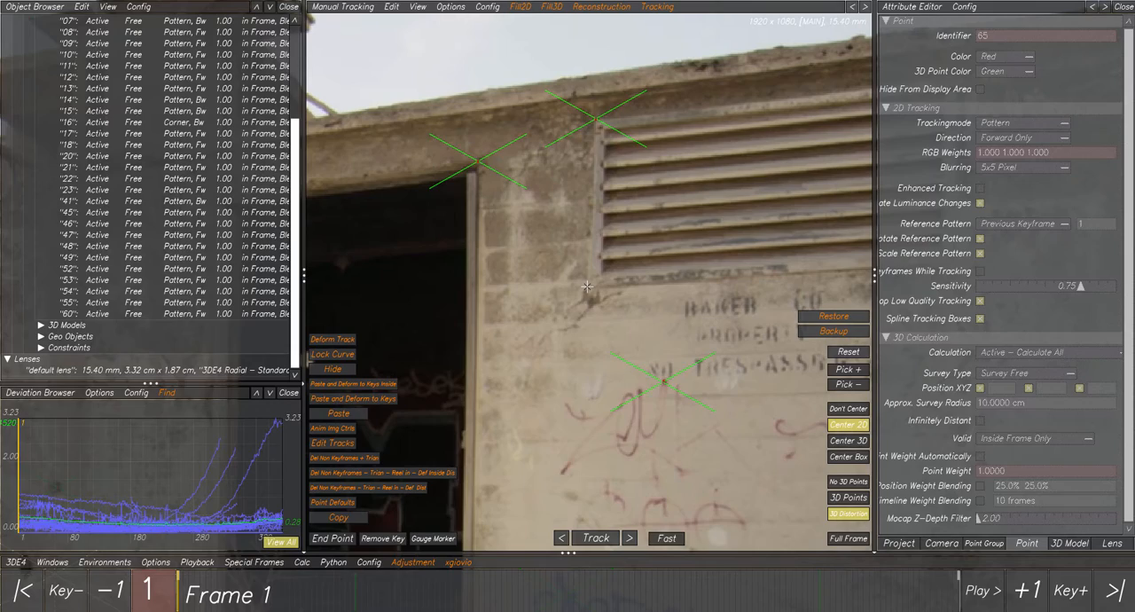
pyautogui.keyDown('ctrl'); pyautogui.click(588, 286); pyautogui.keyUp('ctrl')
# Set a keyframe for the new point at frame 422 on the same lower-left vent corner.
pyautogui.scroll(-3, 587, 414)
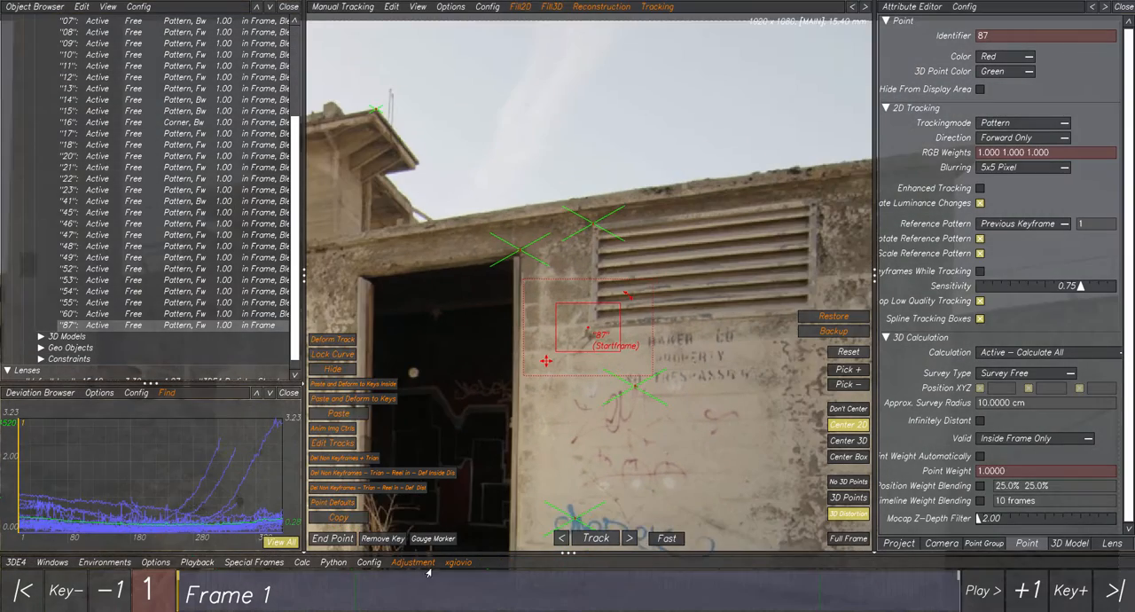
pyautogui.moveTo(377, 596); pyautogui.dragTo(958, 593)
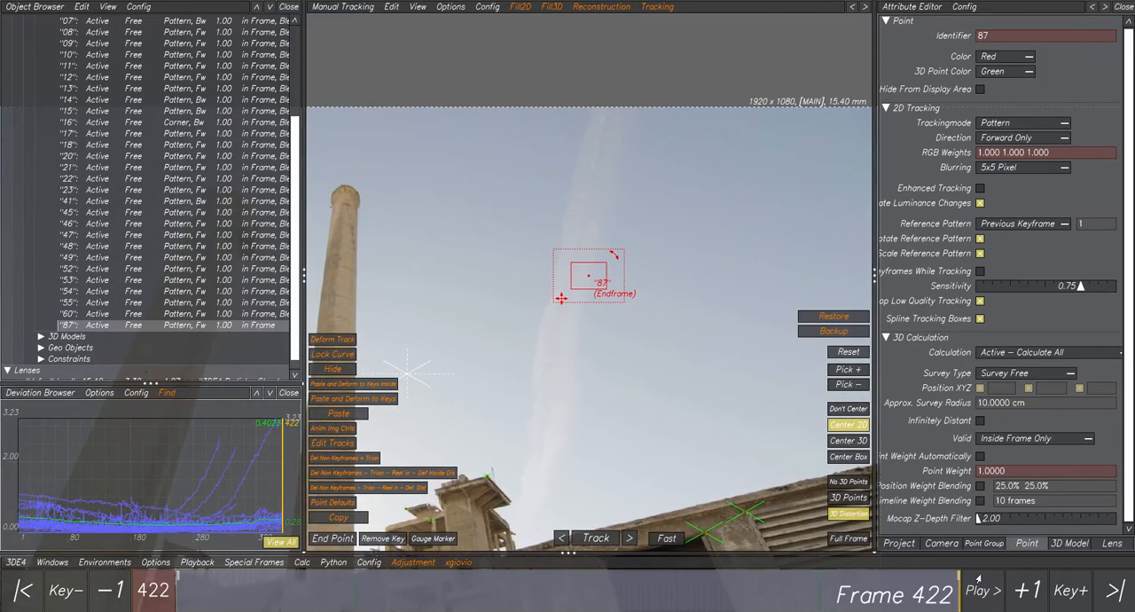
pyautogui.moveTo(594, 263); pyautogui.dragTo(546, 165, button='middle')
pyautogui.scroll(5, 679, 419)
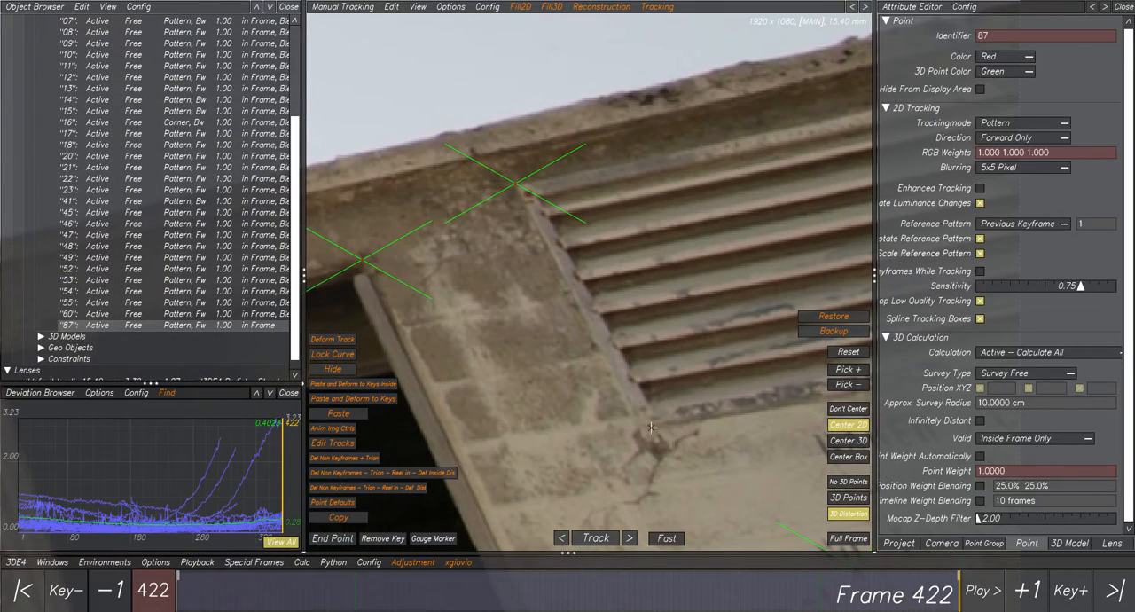
pyautogui.keyDown('ctrl'); pyautogui.click(640, 428); pyautogui.keyUp('ctrl')
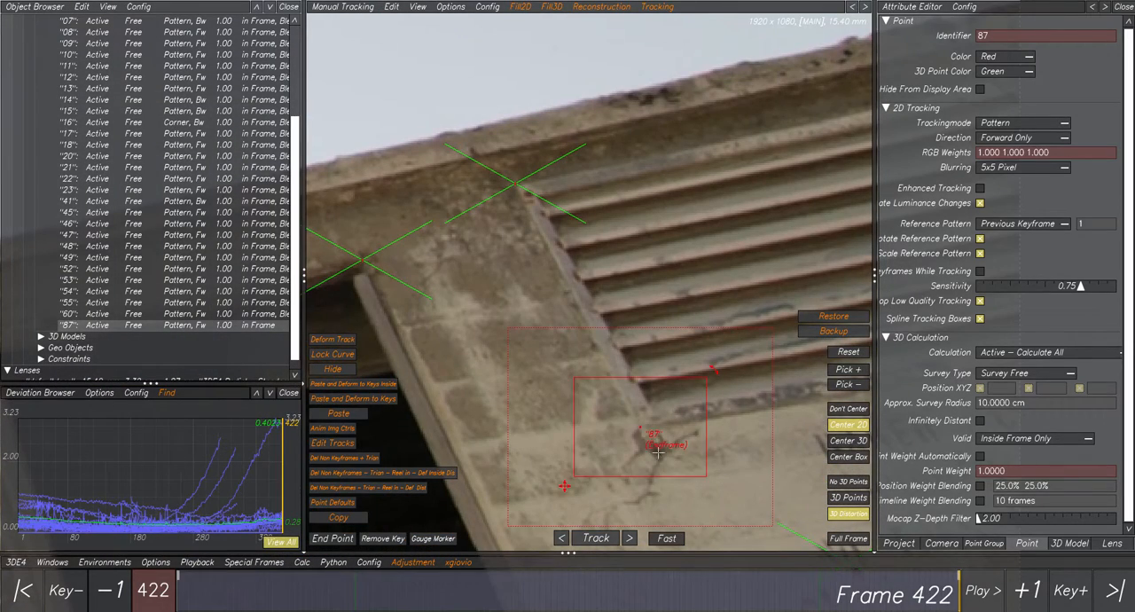
pyautogui.scroll(-6, 663, 453)
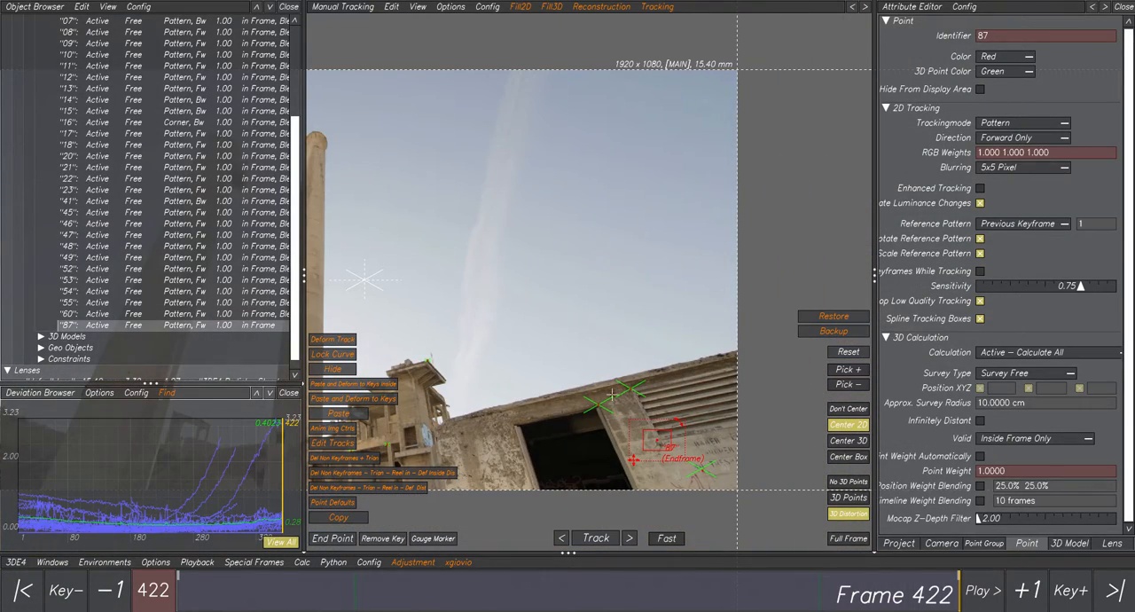
# Review the point's splined position at frames 215 and 107, then run the Del Non Keyframes + Trian script on it.
pyautogui.moveTo(933, 593); pyautogui.dragTo(529, 601)
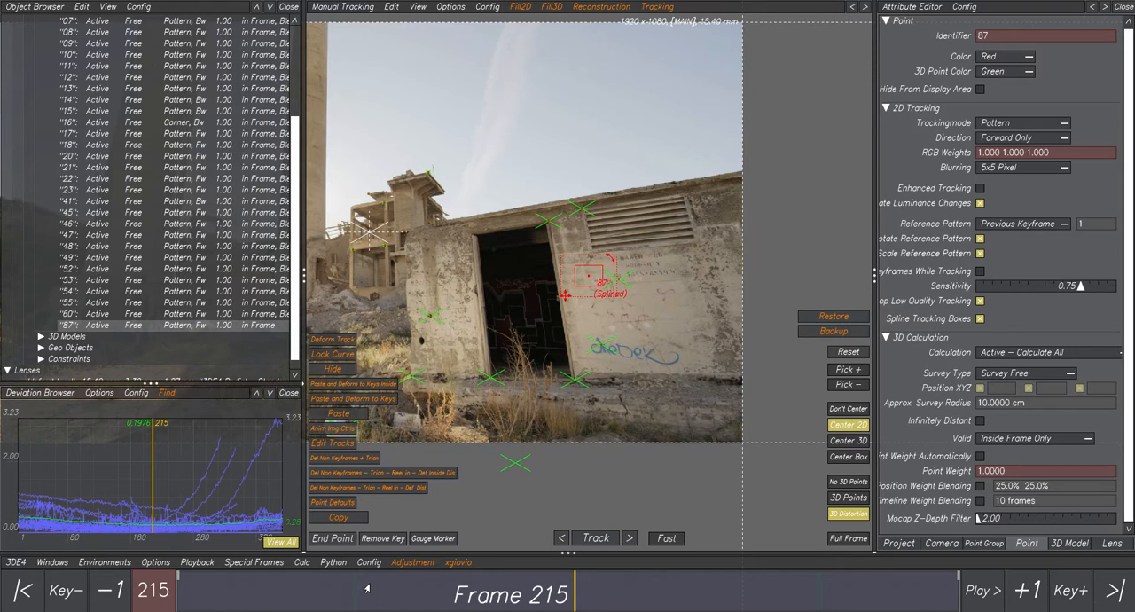
pyautogui.moveTo(368, 589)
pyautogui.mouseDown()
pyautogui.moveTo(276, 594)
pyautogui.moveTo(770, 600)
pyautogui.moveTo(374, 599)
pyautogui.mouseUp()
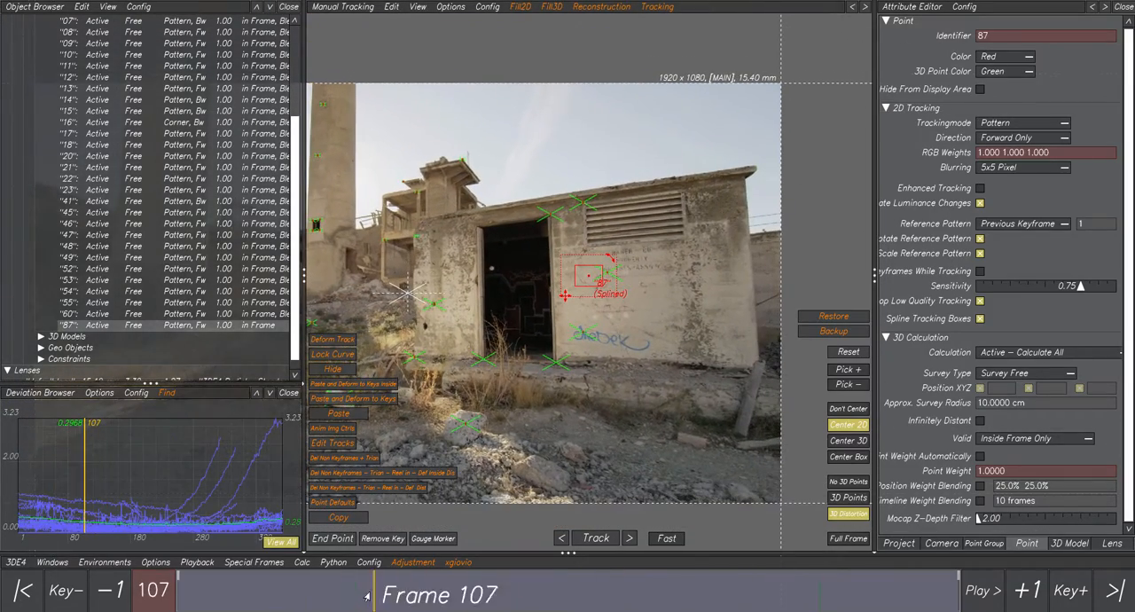
pyautogui.click(338, 459)
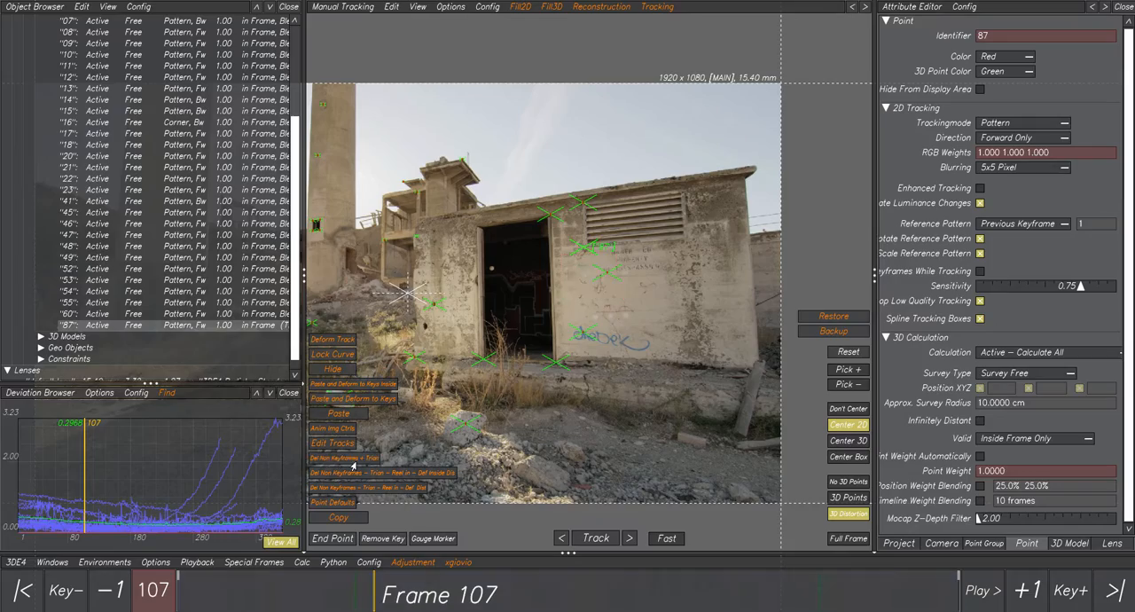
# Return to frame 1 and place a new tracking point at the vent's lower-right corner.
pyautogui.moveTo(373, 601); pyautogui.dragTo(178, 594)
pyautogui.scroll(5, 518, 422)
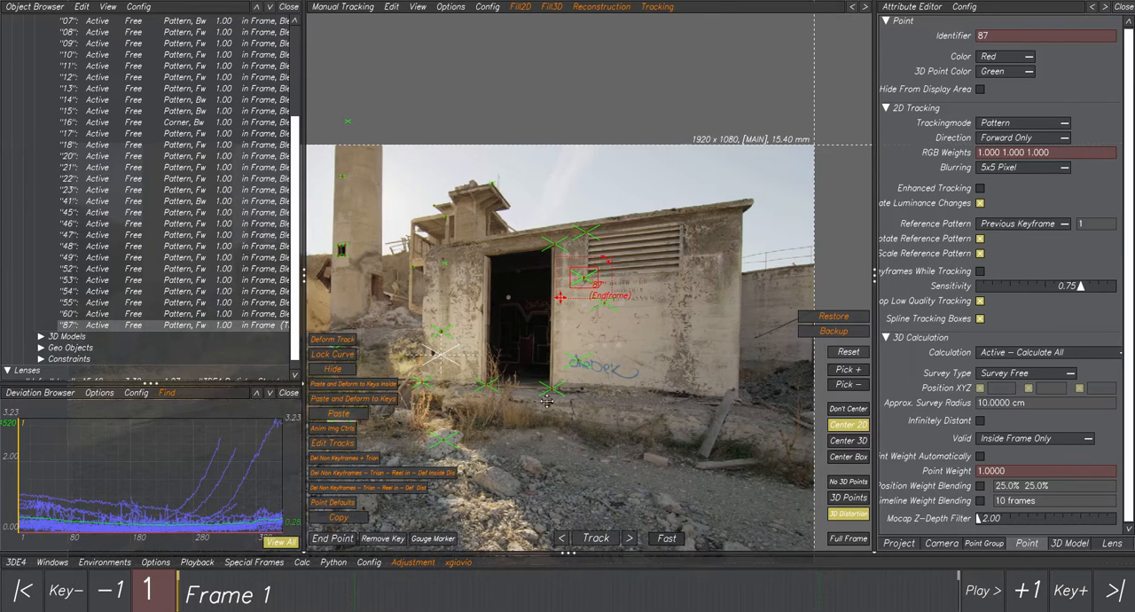
pyautogui.scroll(3, 584, 293)
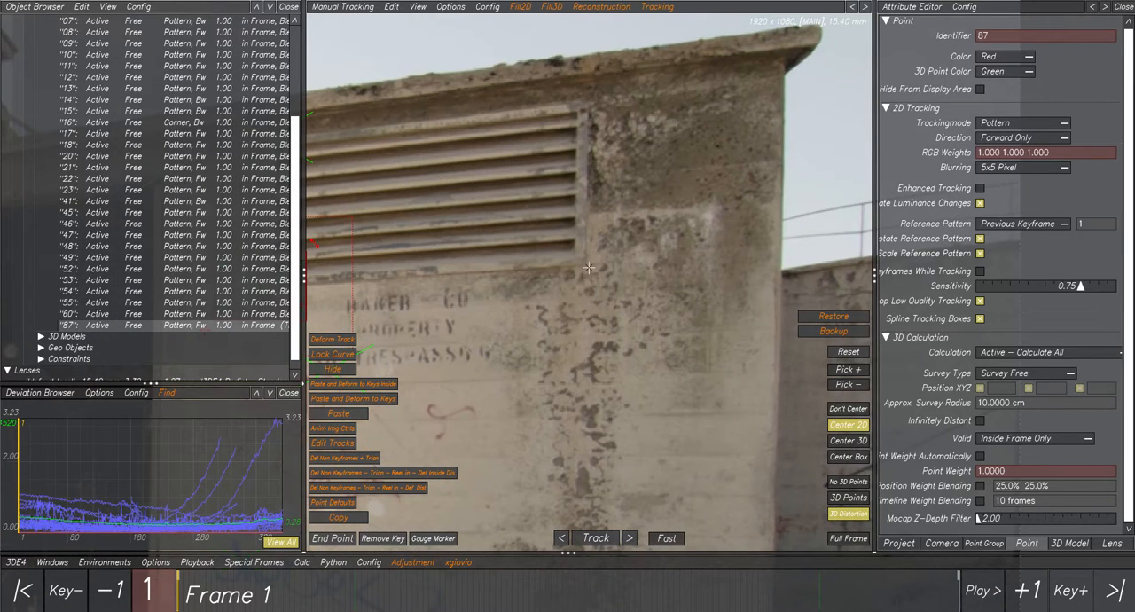
pyautogui.keyDown('ctrl'); pyautogui.click(587, 265); pyautogui.keyUp('ctrl')
# With view centering off, keyframe the lower-right corner point at frame 283 and run the Del Non Keyframes + Trian script on it.
pyautogui.scroll(-4, 613, 414)
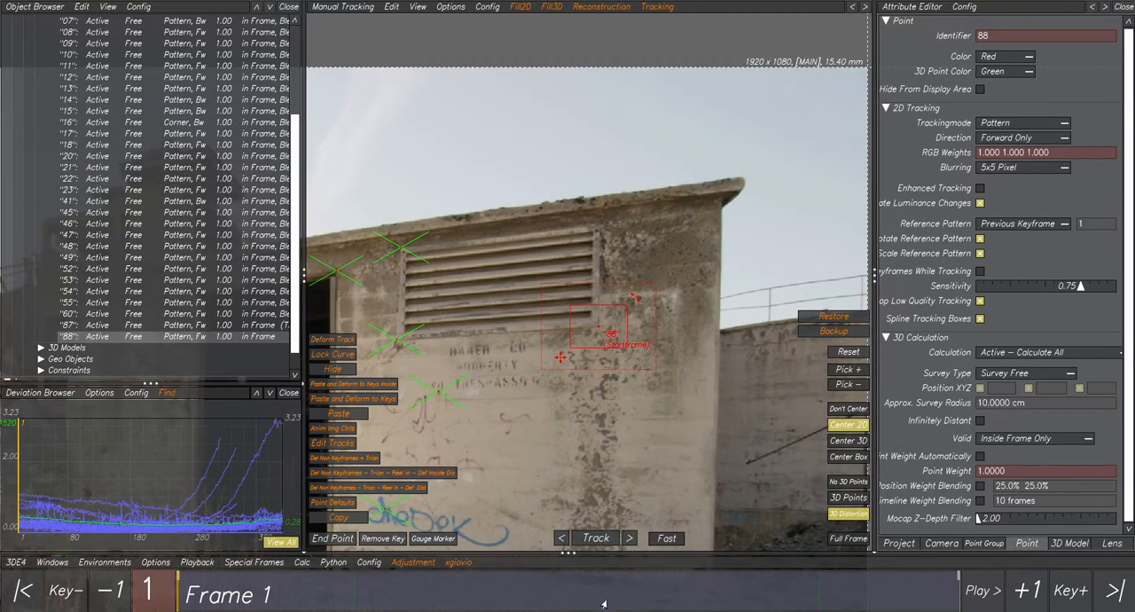
pyautogui.moveTo(865, 582); pyautogui.dragTo(974, 575)
pyautogui.scroll(-1, 661, 434)
pyautogui.moveTo(662, 434); pyautogui.dragTo(554, 221, button='middle')
pyautogui.moveTo(620, 372); pyautogui.dragTo(470, 195, button='middle')
pyautogui.moveTo(940, 596); pyautogui.dragTo(701, 594)
pyautogui.click(849, 409)
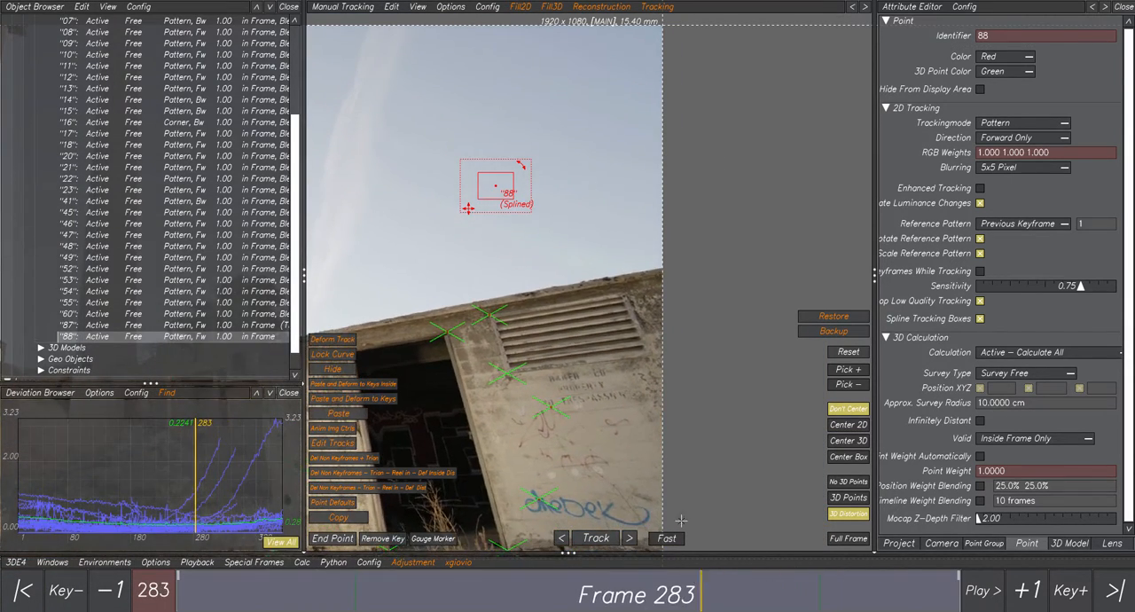
pyautogui.scroll(4, 648, 322)
pyautogui.keyDown('ctrl'); pyautogui.click(662, 251); pyautogui.keyUp('ctrl')
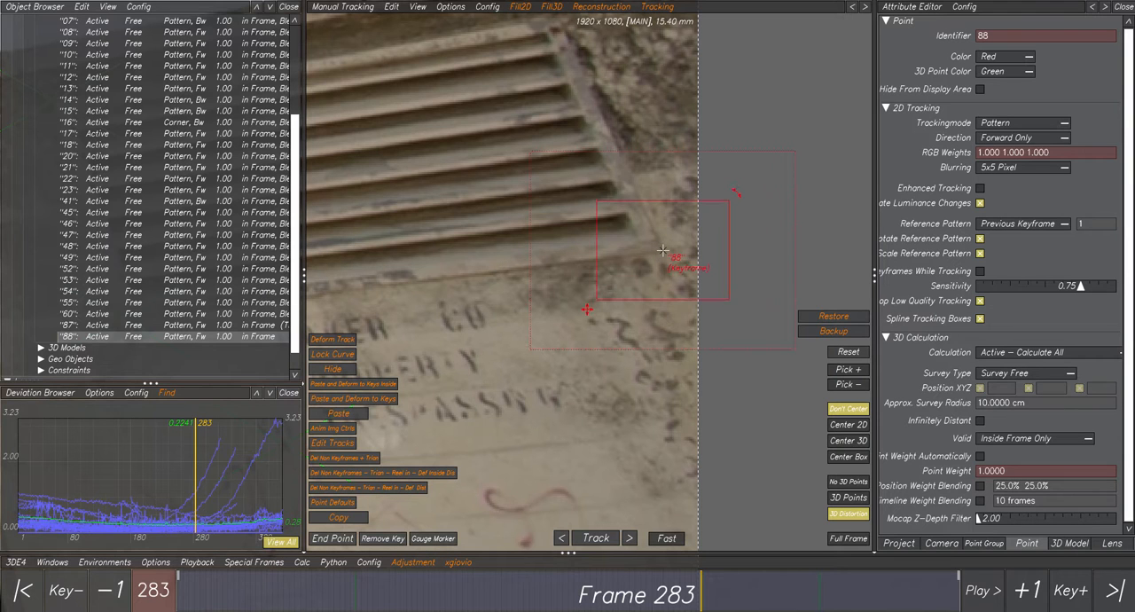
pyautogui.click(352, 462)
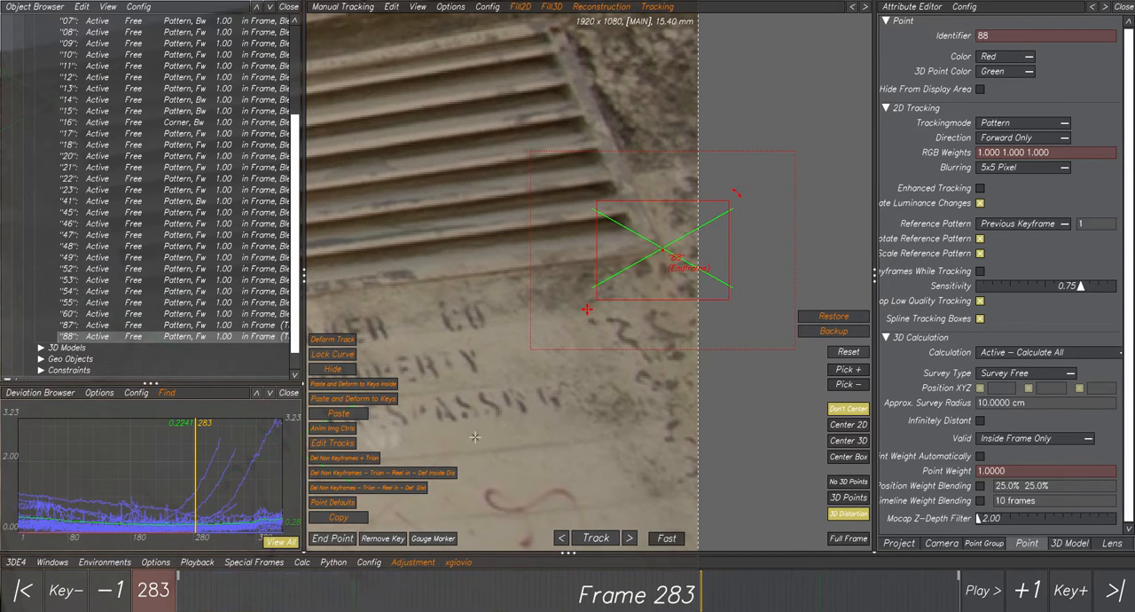
# Return to frame 1 and place a new tracking point at the vent's upper-right corner.
pyautogui.scroll(-4, 585, 412)
pyautogui.moveTo(395, 594); pyautogui.dragTo(179, 591)
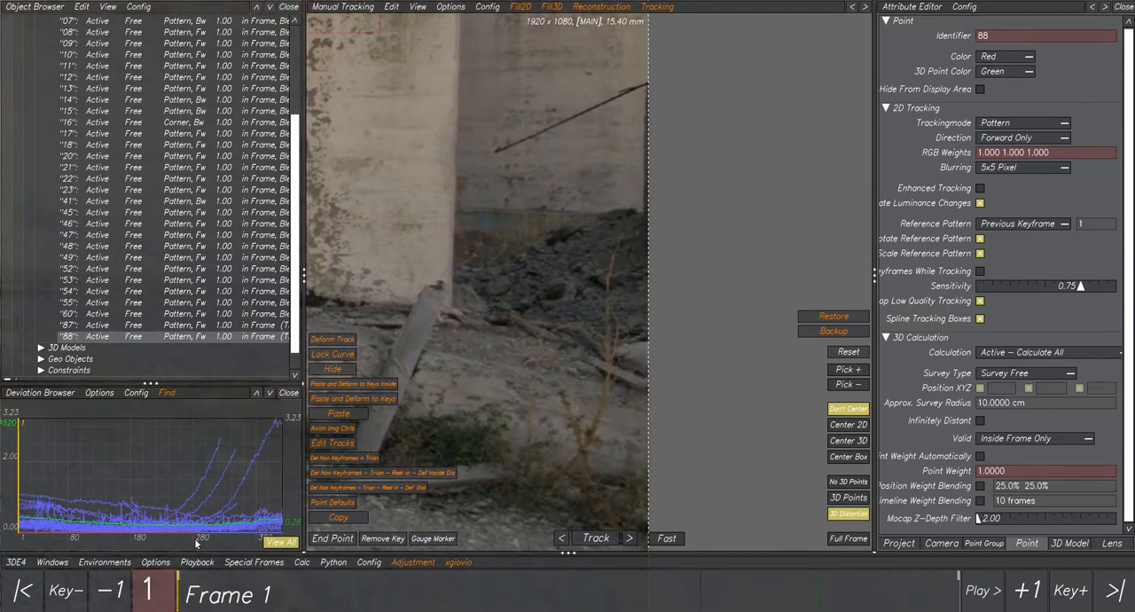
pyautogui.scroll(5, 572, 278)
pyautogui.scroll(3, 572, 277)
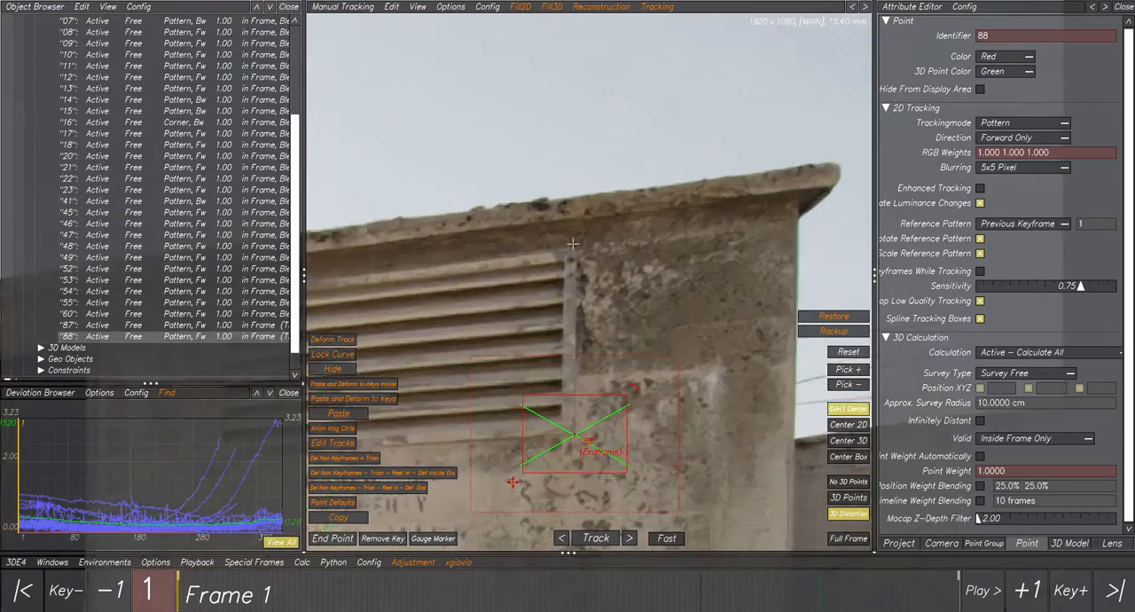
pyautogui.keyDown('ctrl'); pyautogui.click(580, 253); pyautogui.keyUp('ctrl')
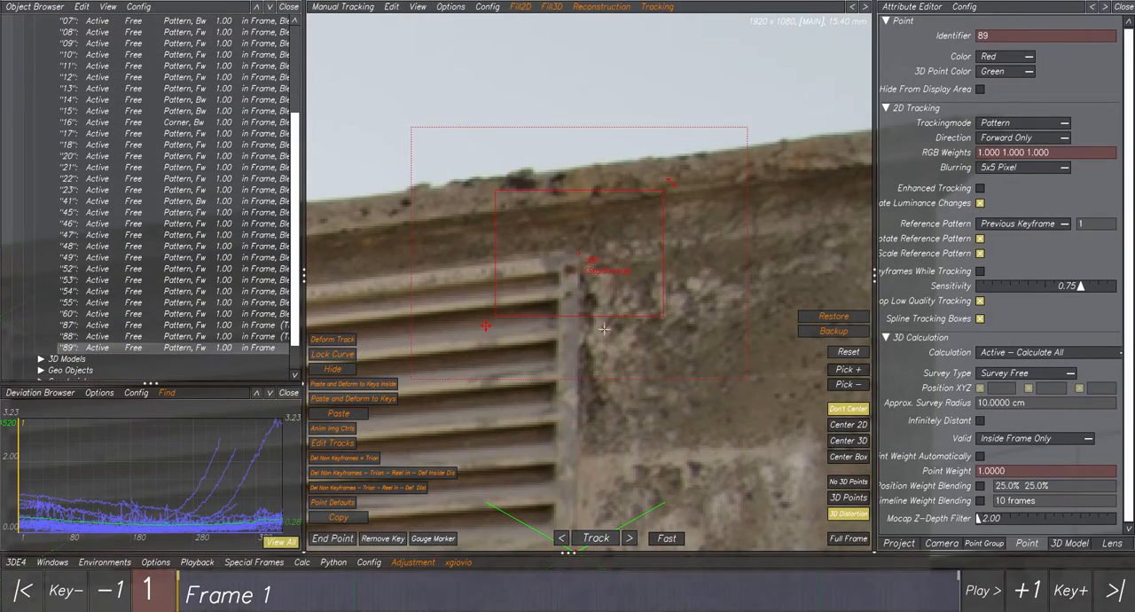
# Keyframe the upper-right corner point at frame 322 and run the Del Non Keyframes + Trian script on it.
pyautogui.scroll(-3, 605, 333)
pyautogui.moveTo(897, 586); pyautogui.dragTo(958, 576)
pyautogui.scroll(-8, 630, 415)
pyautogui.moveTo(632, 416); pyautogui.dragTo(511, 182, button='middle')
pyautogui.moveTo(896, 585); pyautogui.dragTo(773, 586)
pyautogui.scroll(1, 599, 294)
pyautogui.scroll(2, 599, 295)
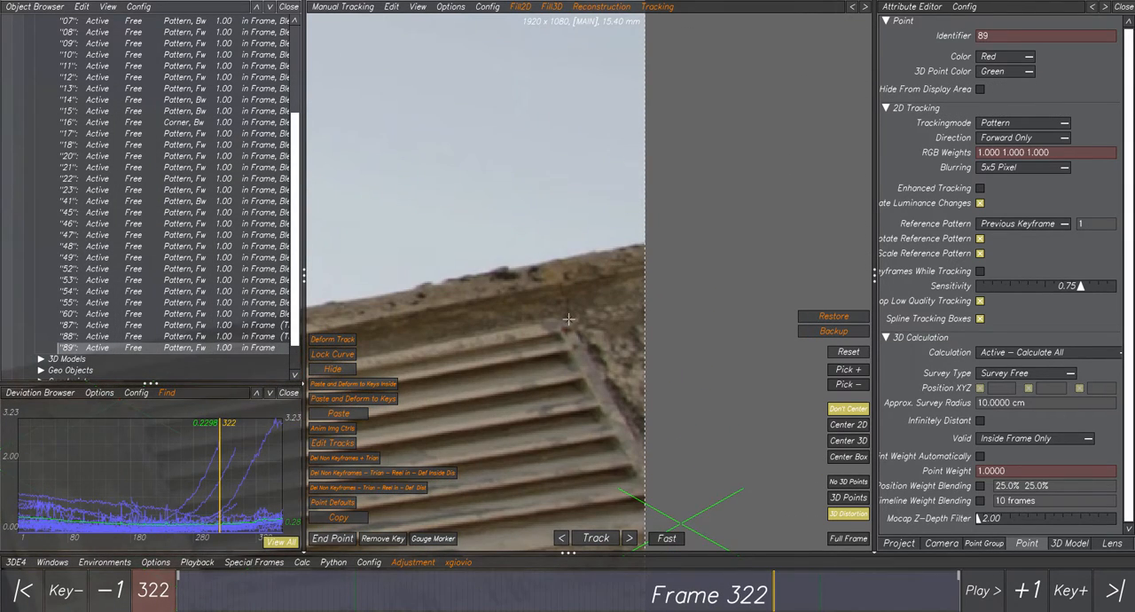
pyautogui.keyDown('ctrl'); pyautogui.click(569, 318); pyautogui.keyUp('ctrl')
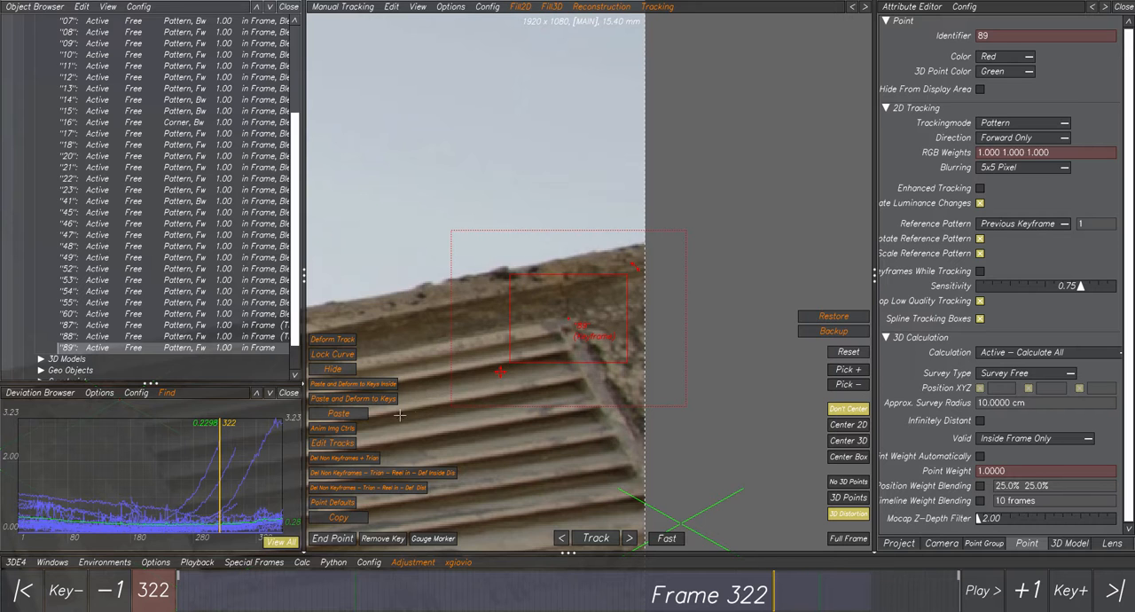
pyautogui.scroll(-3, 454, 429)
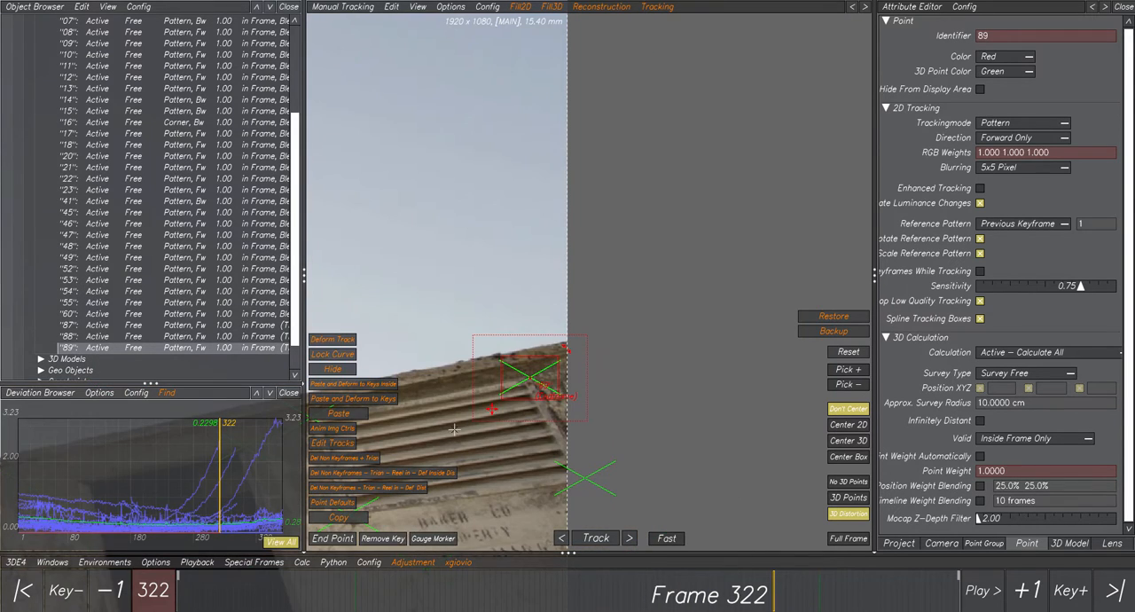
# Return to frame 1 and select the four points around the vent's corners.
pyautogui.moveTo(454, 430); pyautogui.dragTo(615, 357, button='middle')
pyautogui.scroll(-5, 615, 356)
pyautogui.moveTo(290, 591); pyautogui.dragTo(169, 582)
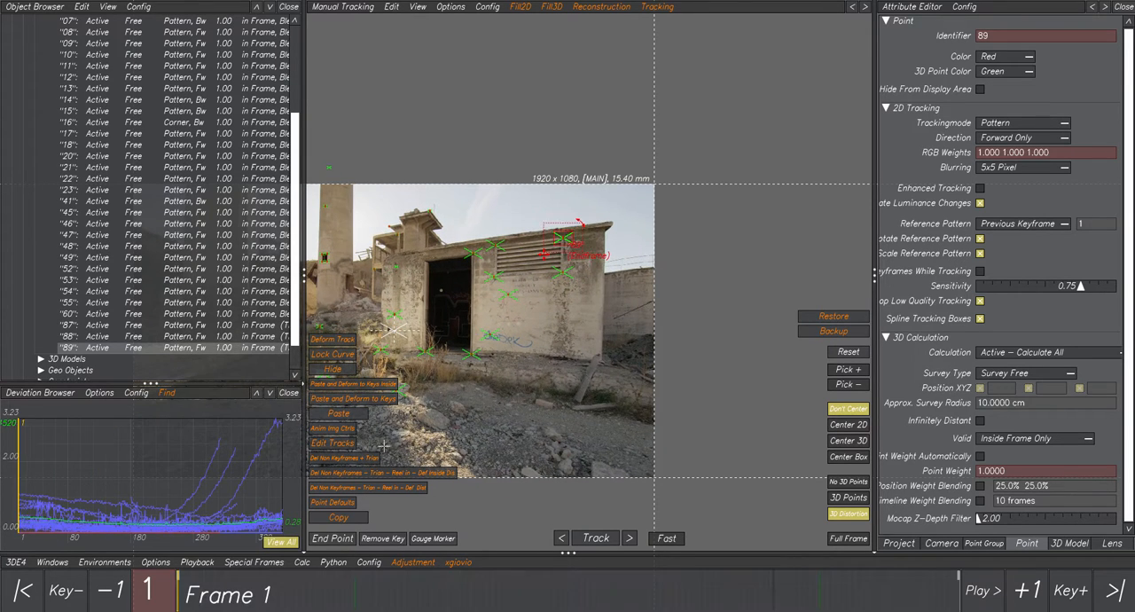
pyautogui.moveTo(487, 226); pyautogui.dragTo(592, 287)
# Switch to the 3D Orientation Controls and examine the selected vent points from several angles.
pyautogui.click(331, 9)
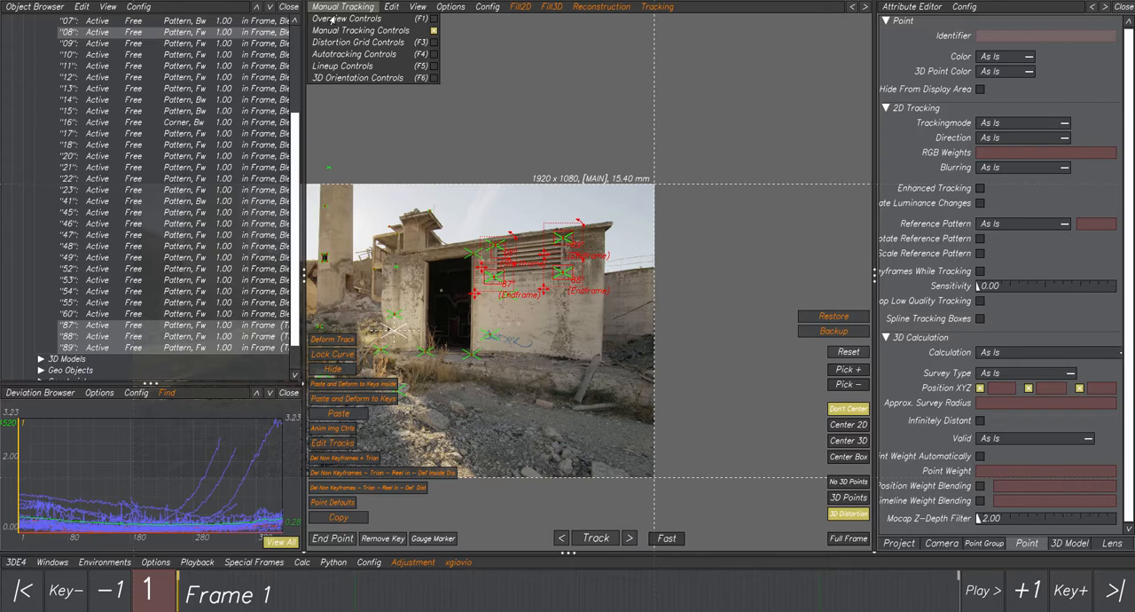
pyautogui.click(346, 78)
pyautogui.keyDown('alt'); pyautogui.moveTo(664, 245); pyautogui.dragTo(587, 227); pyautogui.keyUp('alt')
pyautogui.keyDown('alt'); pyautogui.moveTo(621, 241); pyautogui.dragTo(644, 291, button='right'); pyautogui.keyUp('alt')
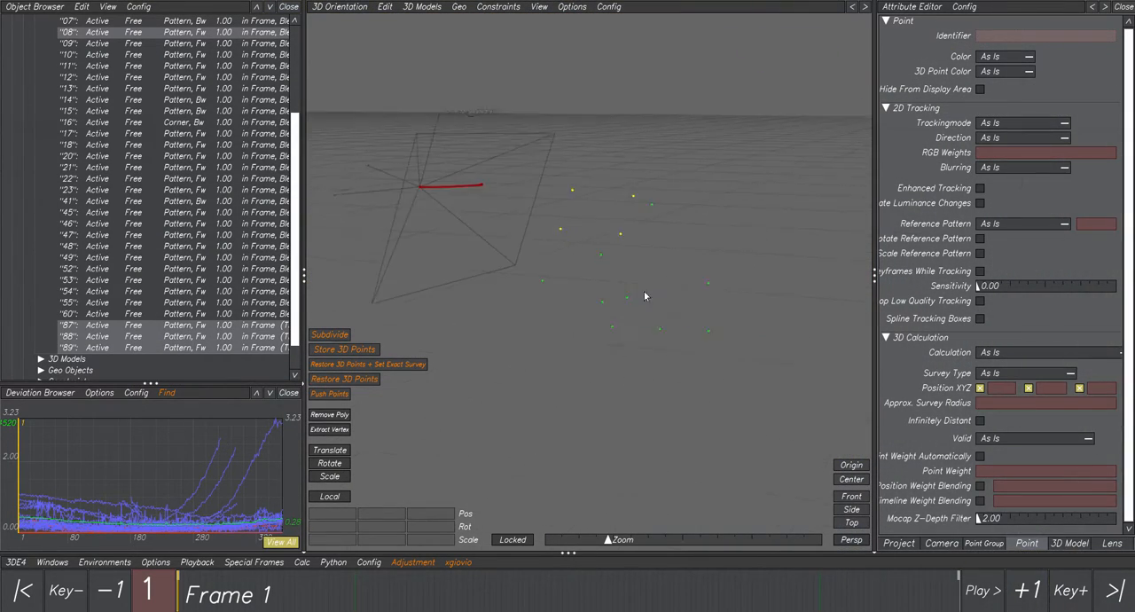
pyautogui.keyDown('alt'); pyautogui.moveTo(644, 291); pyautogui.dragTo(724, 305); pyautogui.keyUp('alt')
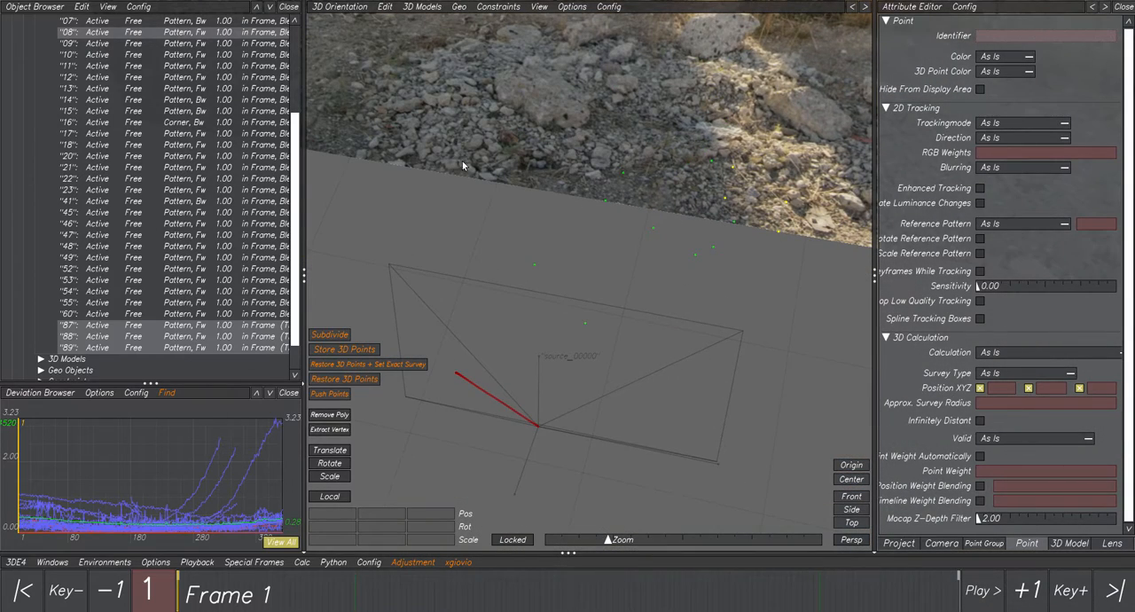
# Return to the Manual Tracking Controls, deselect all points and bring the whole building front into view.
pyautogui.click(324, 7)
pyautogui.click(335, 32)
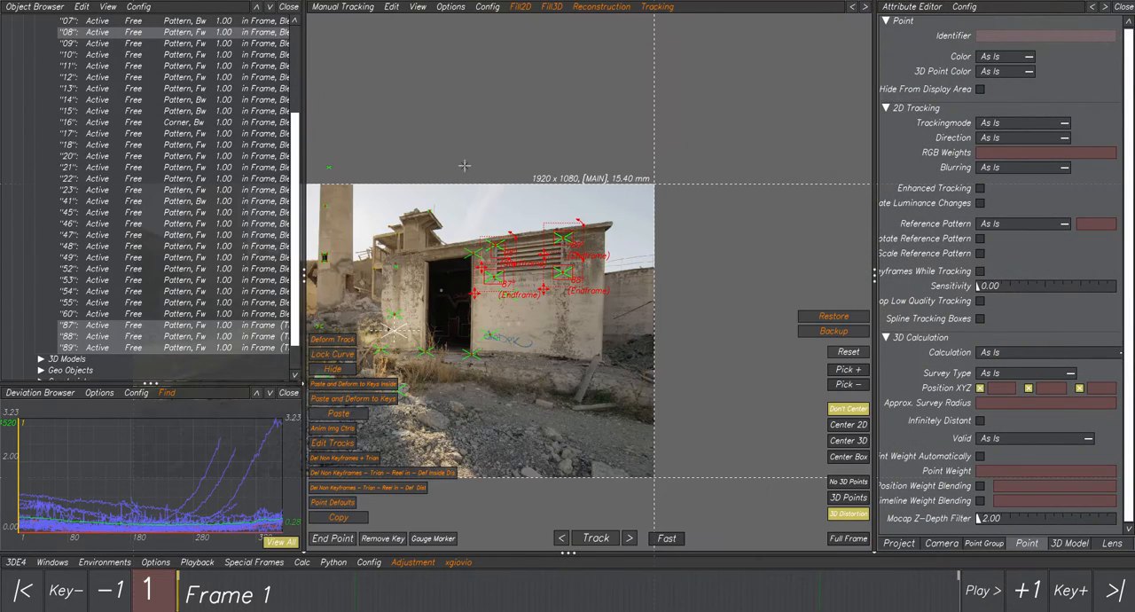
pyautogui.scroll(2, 516, 212)
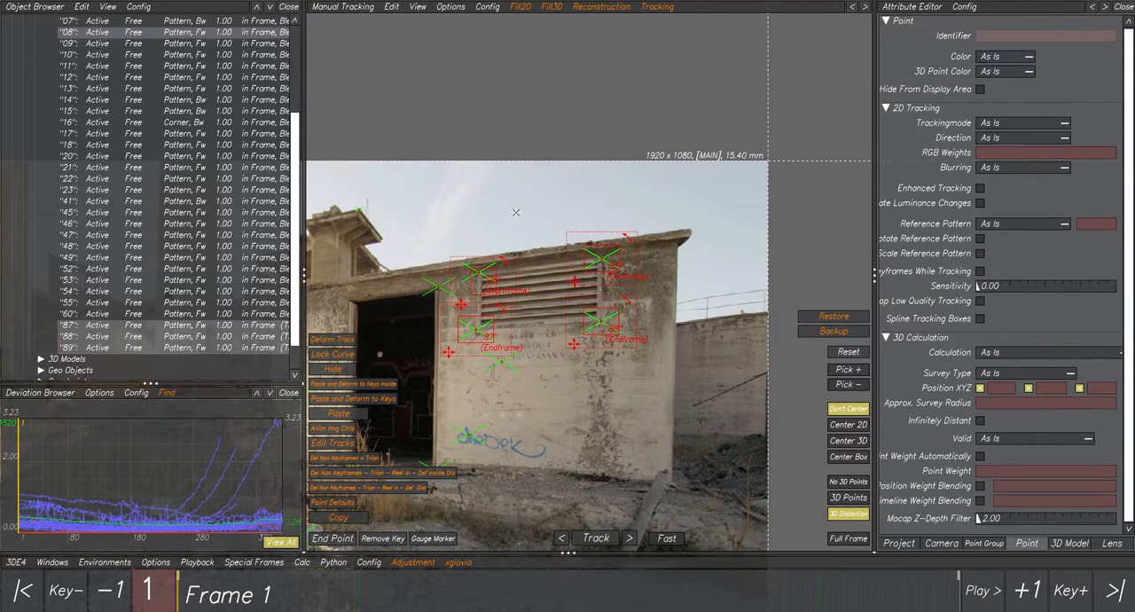
pyautogui.click(494, 228)
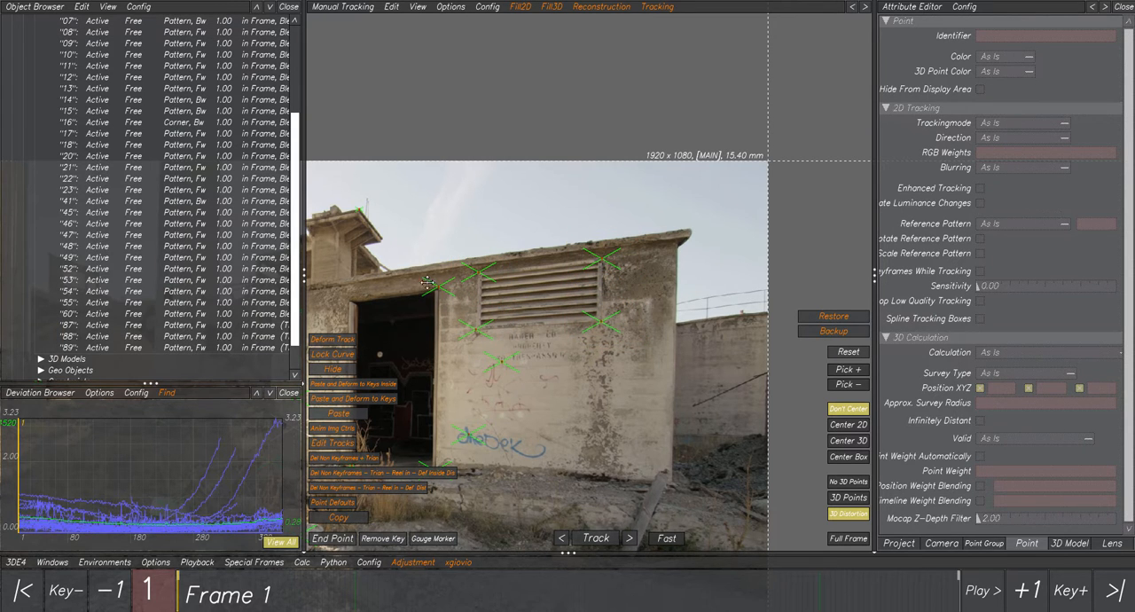
pyautogui.moveTo(427, 283); pyautogui.dragTo(513, 253, button='middle')
pyautogui.moveTo(441, 264); pyautogui.dragTo(455, 258, button='middle')
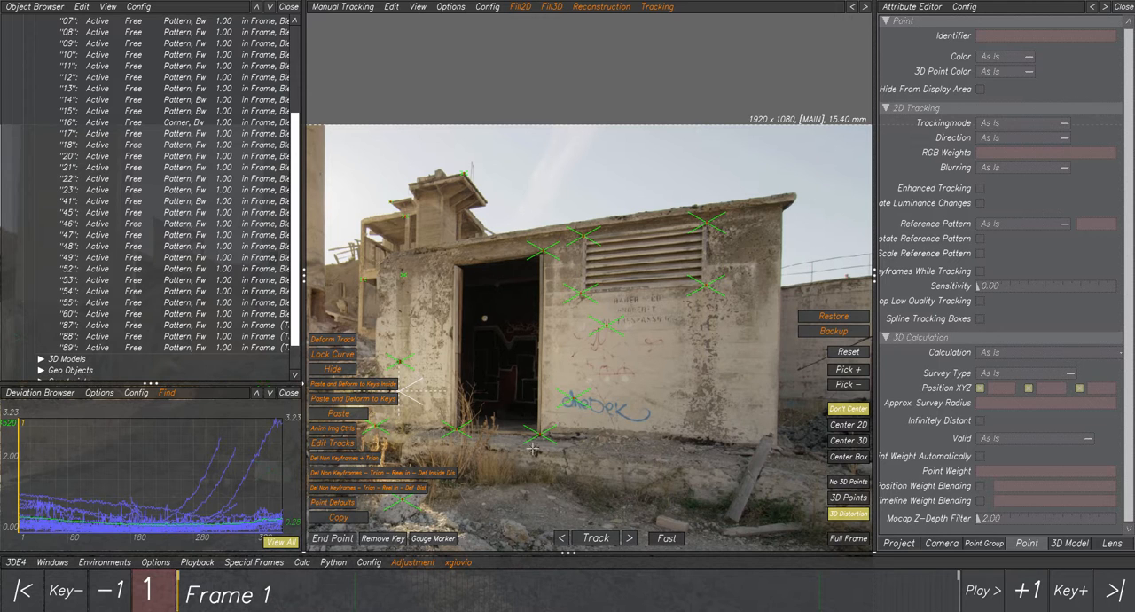
# Place a new tracking point on the outer tip of the building's roof edge at frame 1.
pyautogui.moveTo(253, 589); pyautogui.dragTo(120, 585)
pyautogui.scroll(8, 781, 204)
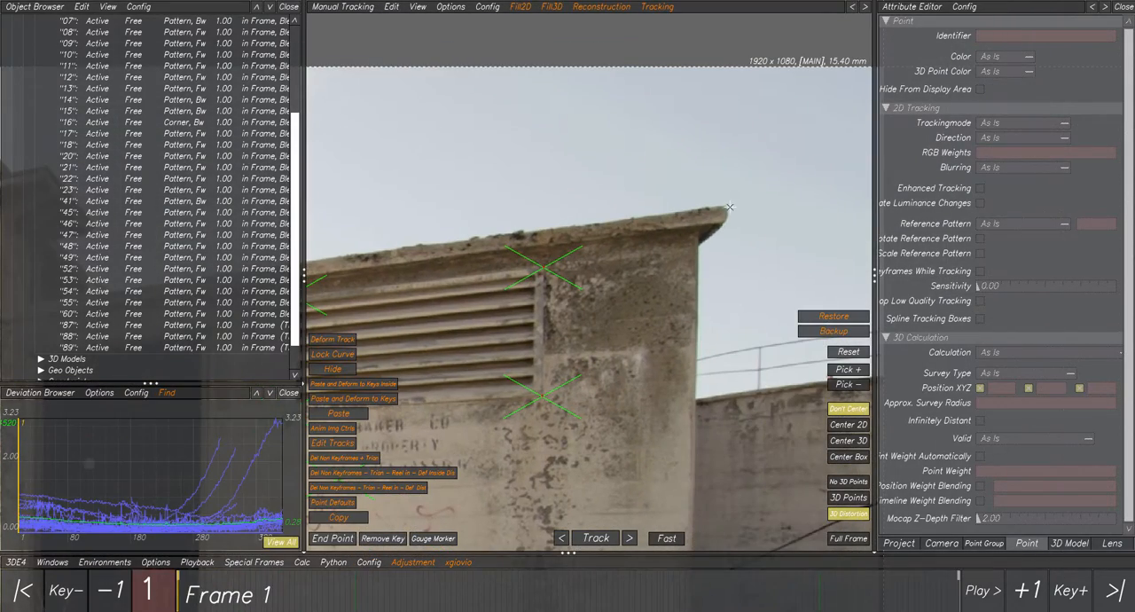
pyautogui.keyDown('ctrl'); pyautogui.click(729, 206); pyautogui.keyUp('ctrl')
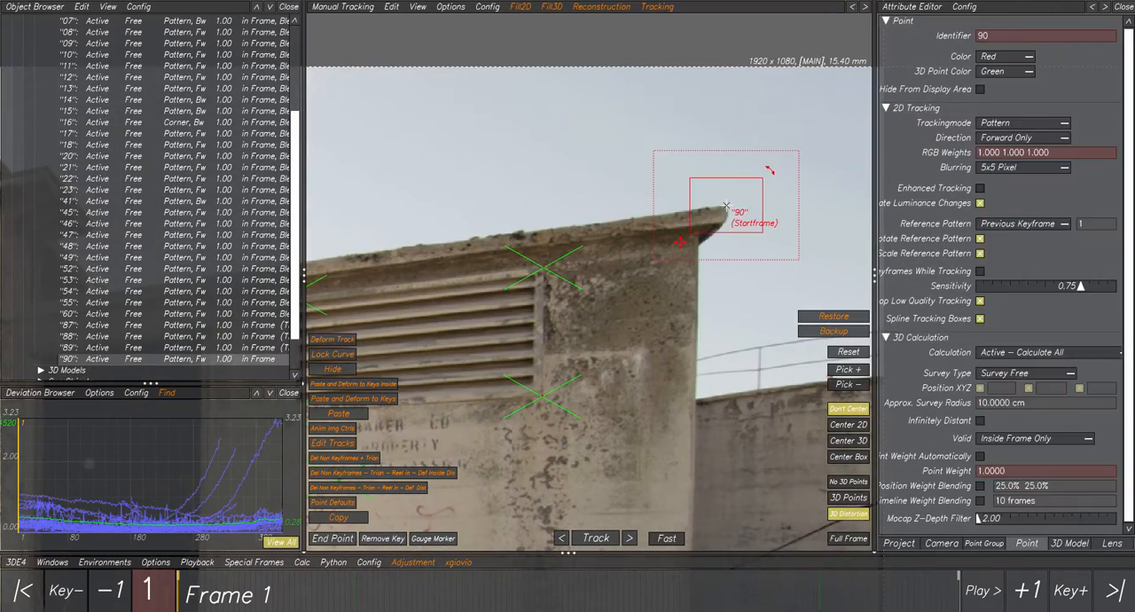
# Keyframe point 90 on the roof edge's outer tip at frame 158 and triangulate it with Del Non Keyframes + Trian.
pyautogui.scroll(-3, 758, 206)
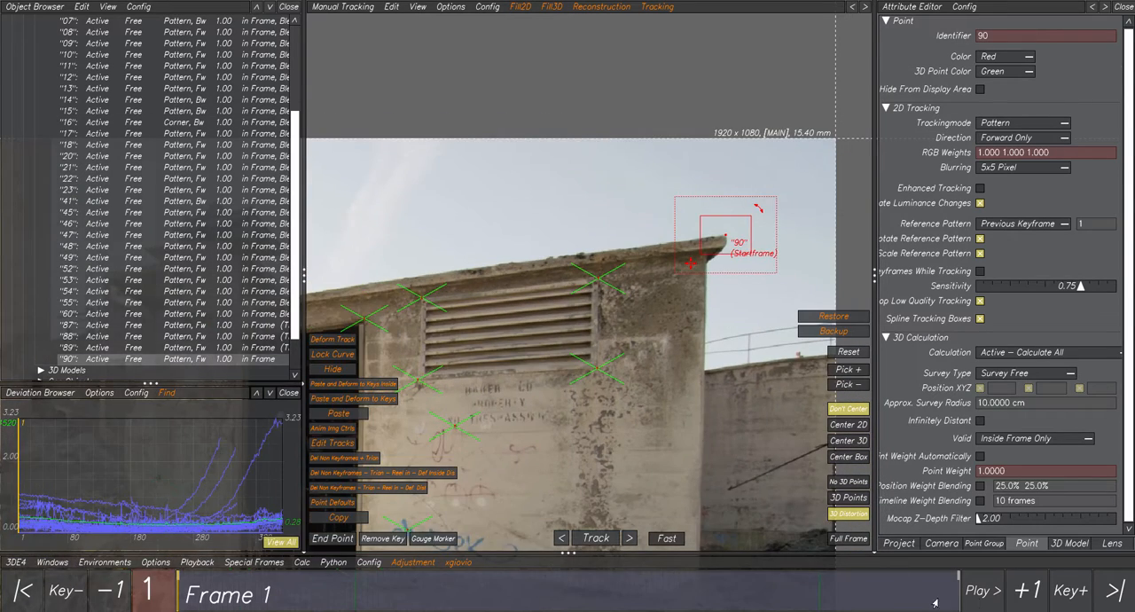
pyautogui.moveTo(938, 602); pyautogui.dragTo(967, 600)
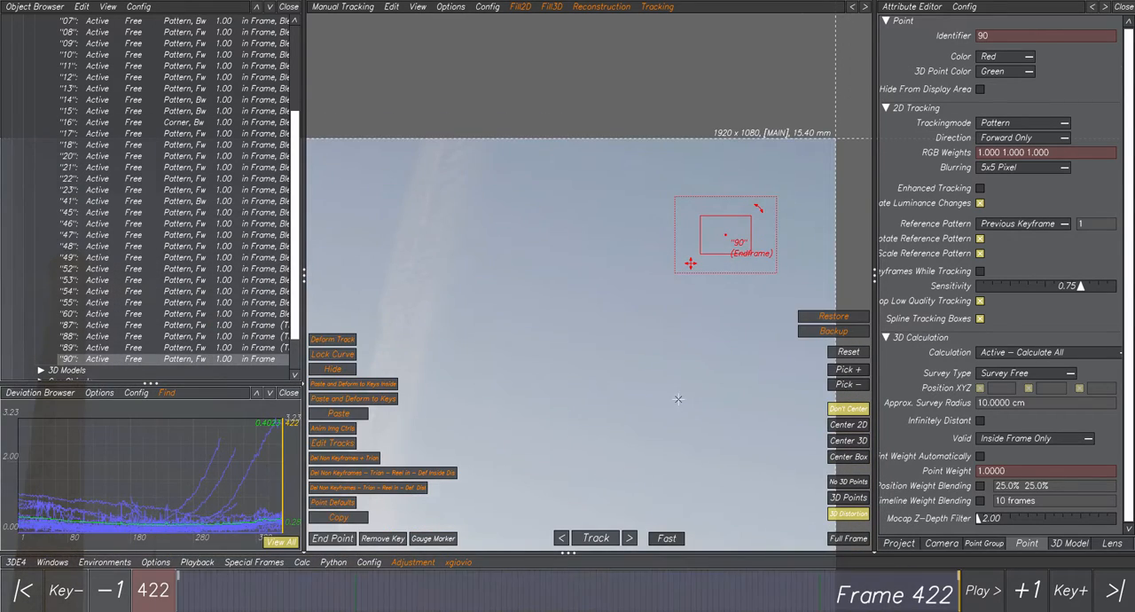
pyautogui.scroll(-5, 679, 401)
pyautogui.moveTo(833, 510); pyautogui.dragTo(681, 387, button='middle')
pyautogui.moveTo(941, 595); pyautogui.dragTo(583, 595)
pyautogui.moveTo(583, 522); pyautogui.dragTo(468, 471)
pyautogui.scroll(8, 551, 258)
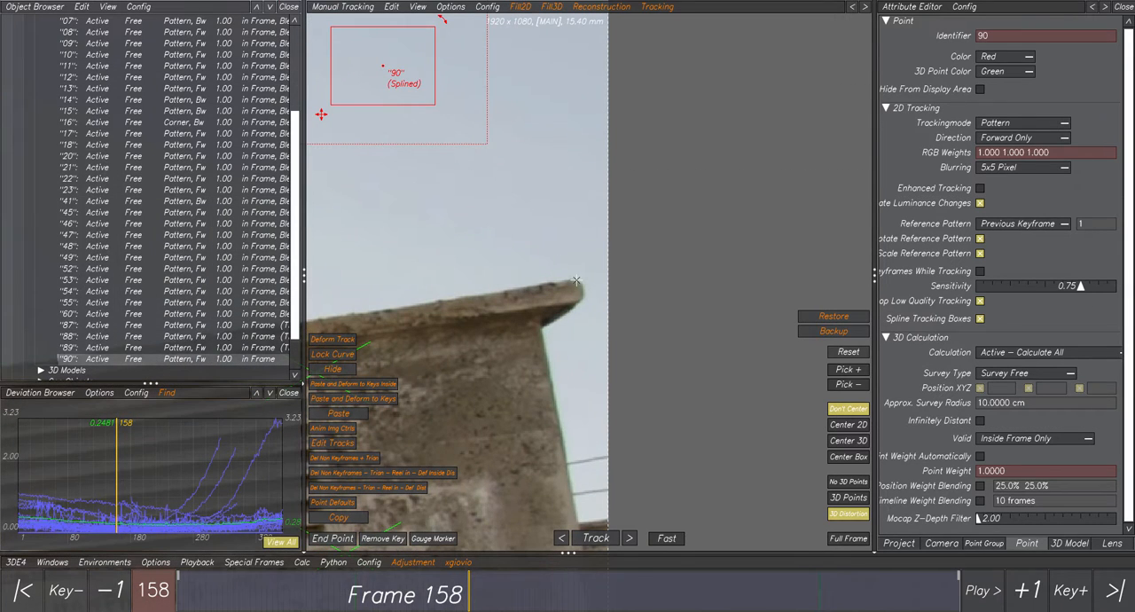
pyautogui.click(576, 280)
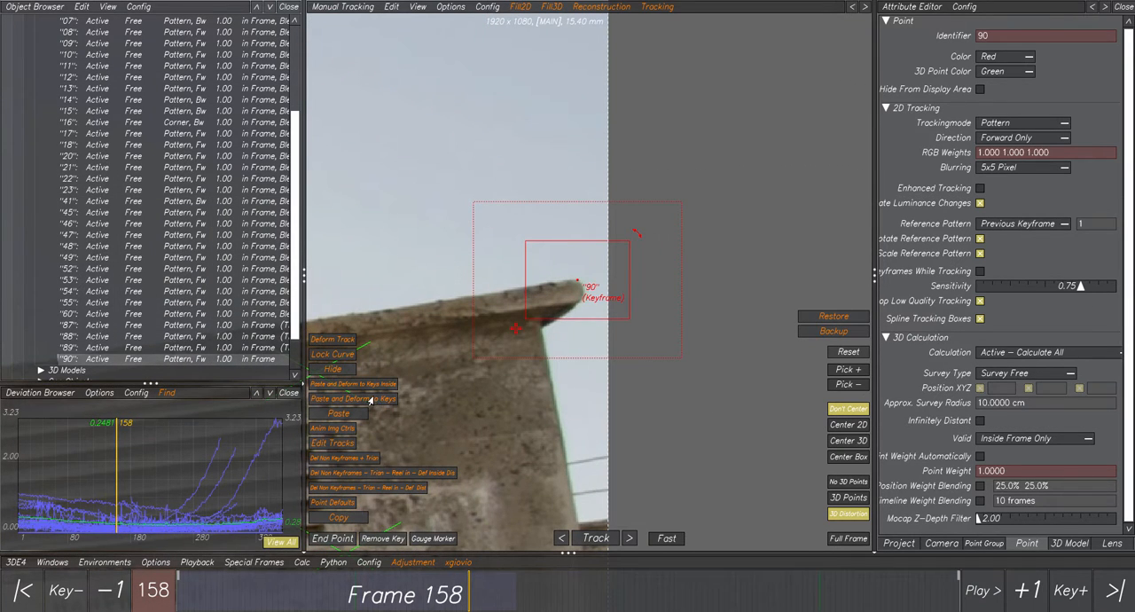
pyautogui.scroll(-5, 640, 284)
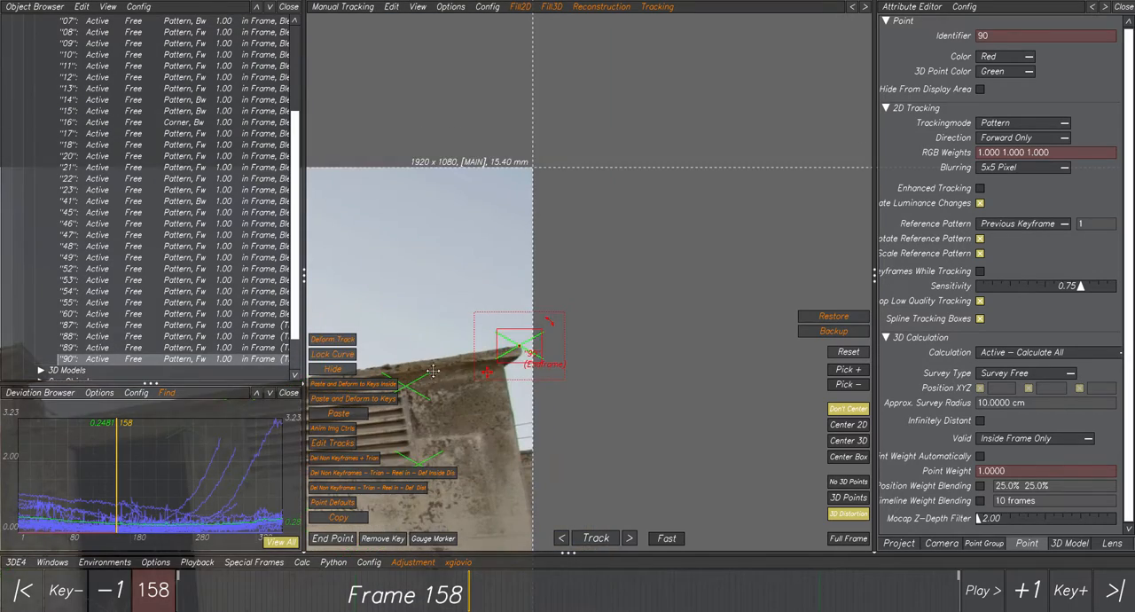
# Return to frame 1 and place a new tracking point on the building's left roof corner beside the doorway.
pyautogui.moveTo(537, 286); pyautogui.dragTo(752, 250, button='middle')
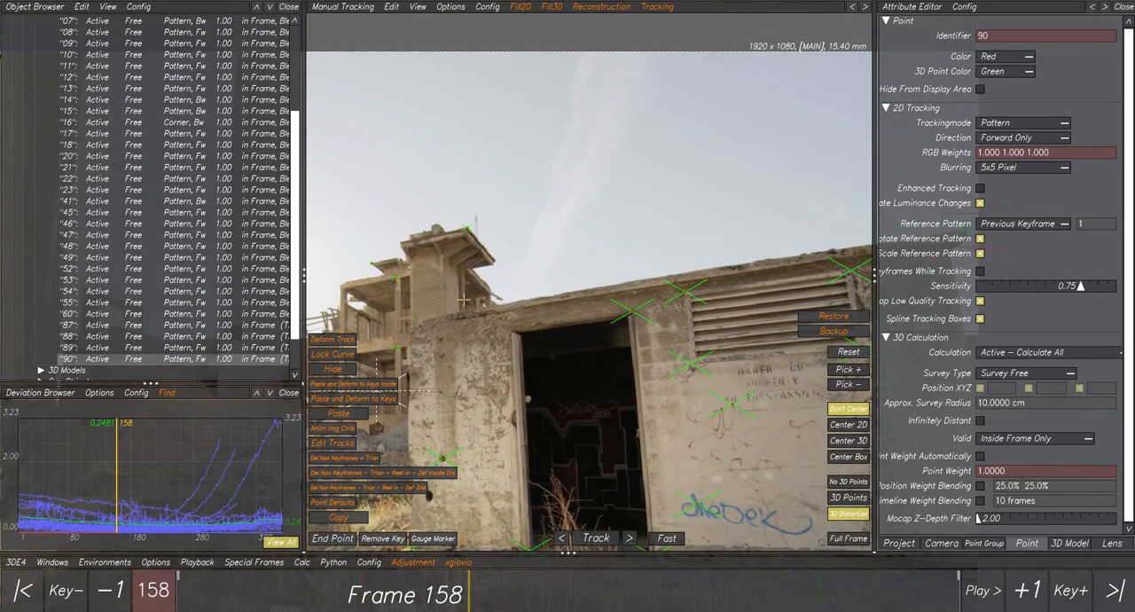
pyautogui.moveTo(273, 588); pyautogui.dragTo(99, 576)
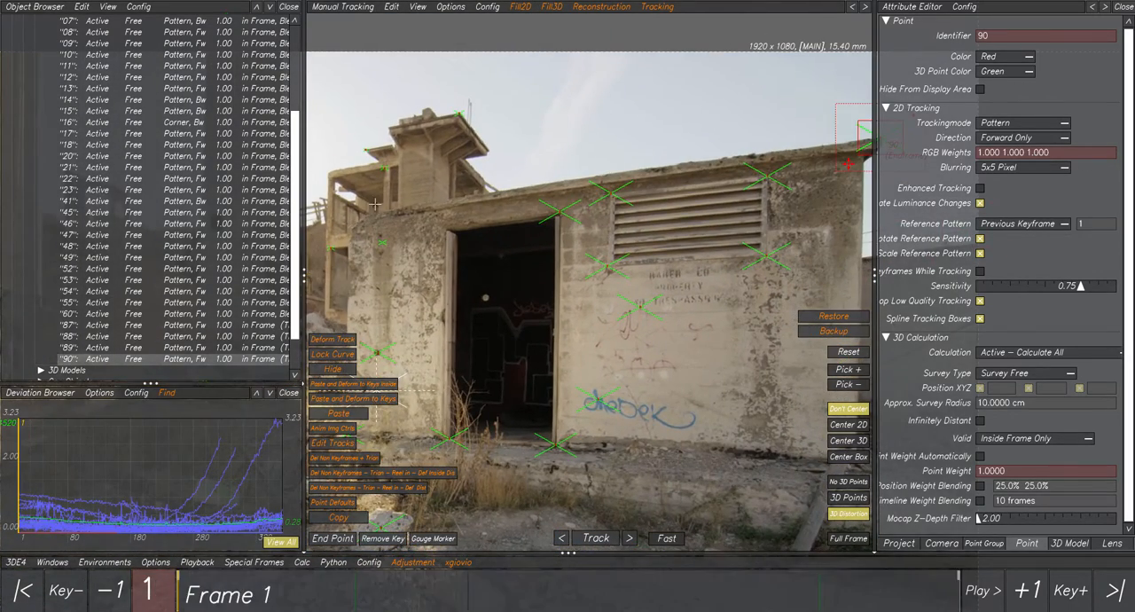
pyautogui.scroll(5, 386, 197)
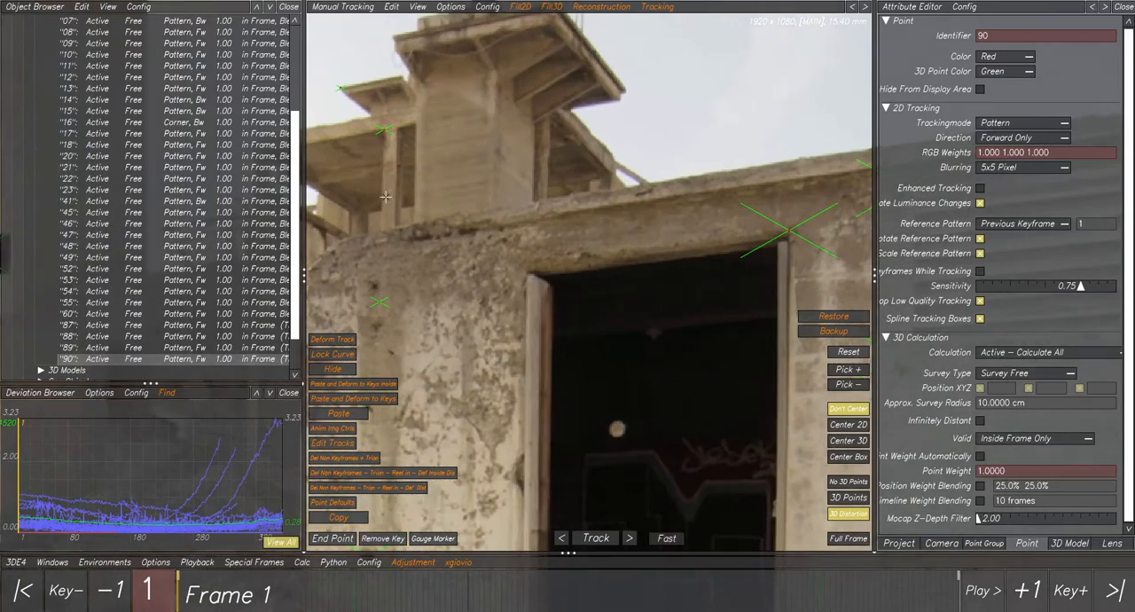
pyautogui.keyDown('ctrl'); pyautogui.click(457, 213); pyautogui.keyUp('ctrl')
# Keyframe point 91 on the left roof corner at frame 422 and triangulate it with Del Non Keyframes + Trian.
pyautogui.scroll(-3, 507, 323)
pyautogui.moveTo(802, 596); pyautogui.dragTo(830, 590)
pyautogui.scroll(-3, 768, 386)
pyautogui.moveTo(768, 383); pyautogui.dragTo(568, 268, button='middle')
pyautogui.moveTo(911, 595); pyautogui.dragTo(1002, 584)
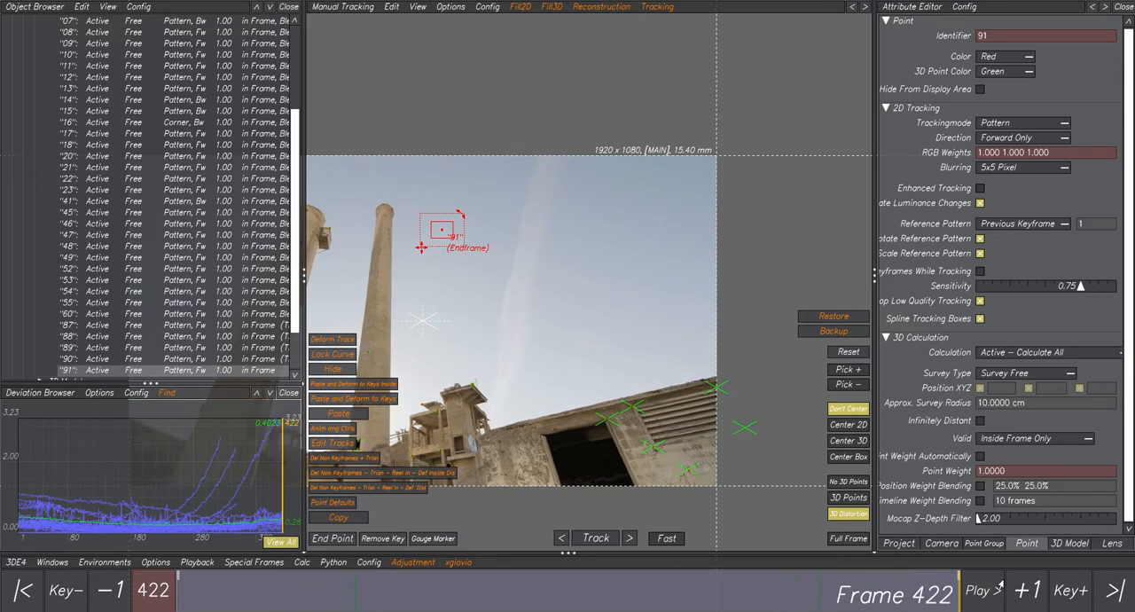
pyautogui.scroll(-2, 553, 437)
pyautogui.moveTo(552, 435); pyautogui.dragTo(537, 378, button='middle')
pyautogui.scroll(7, 537, 377)
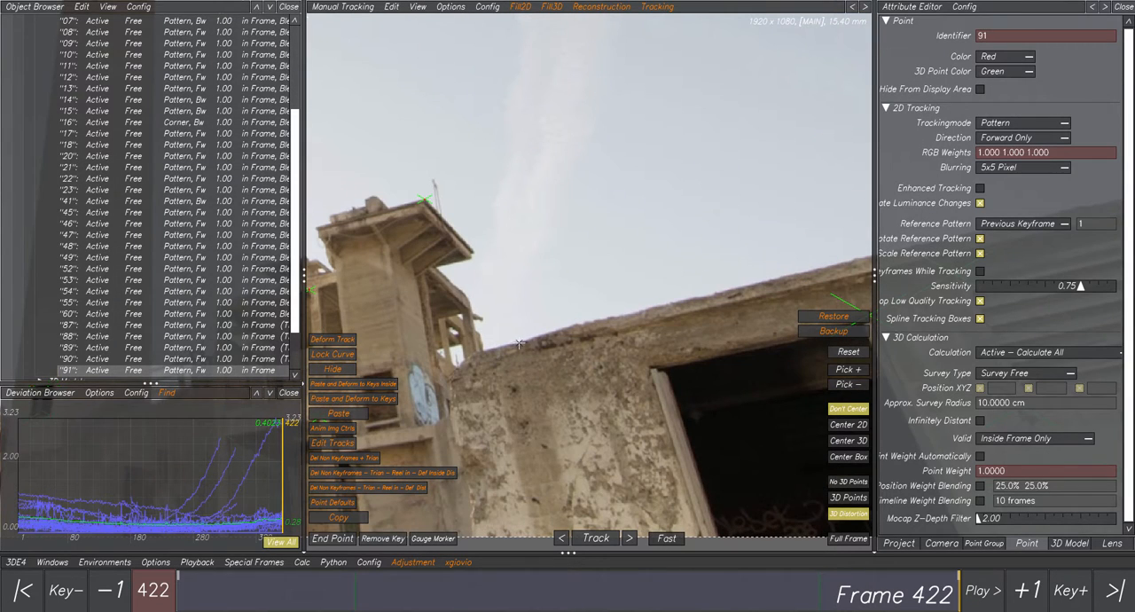
pyautogui.click(571, 326)
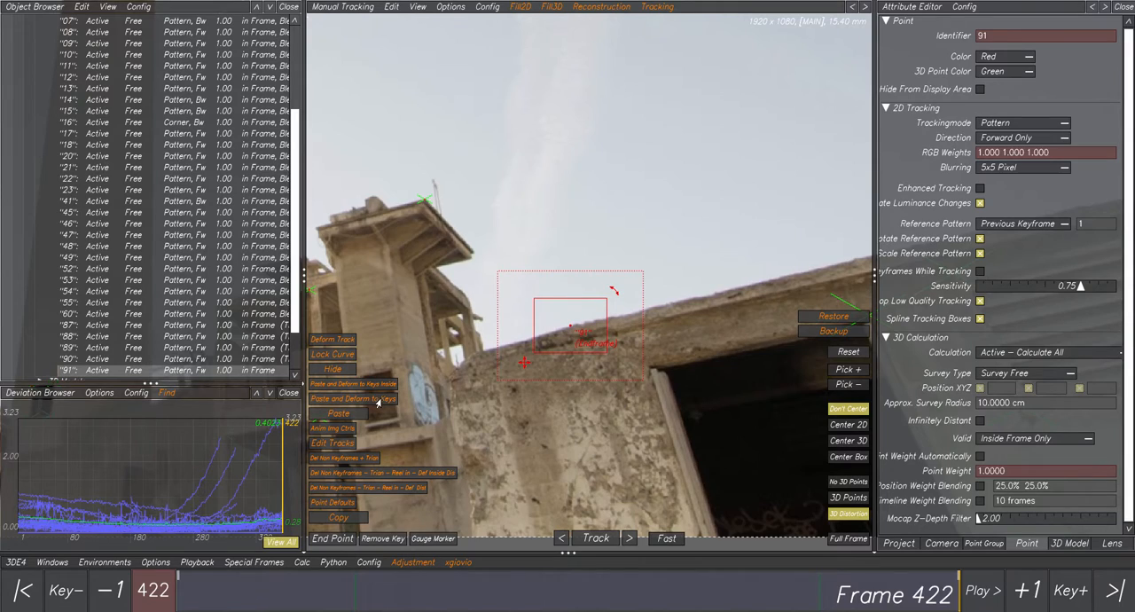
pyautogui.click(361, 461)
pyautogui.scroll(-2, 619, 403)
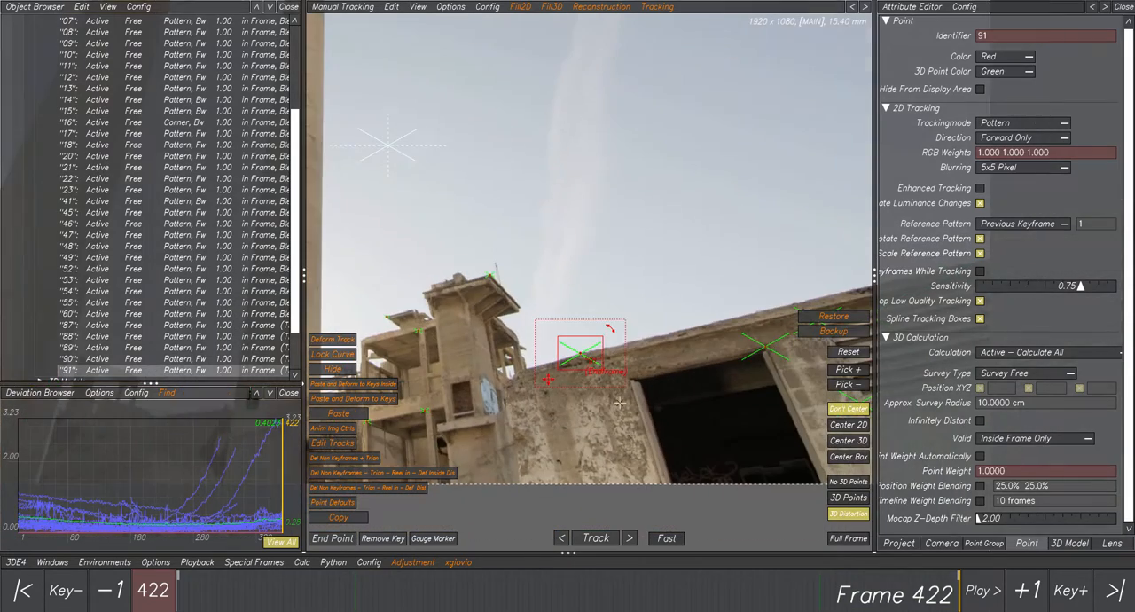
# Select roof points 90 and 91 at frame 90 and examine them in the 3D Orientation Controls.
pyautogui.moveTo(927, 601); pyautogui.dragTo(343, 596)
pyautogui.scroll(-2, 536, 274)
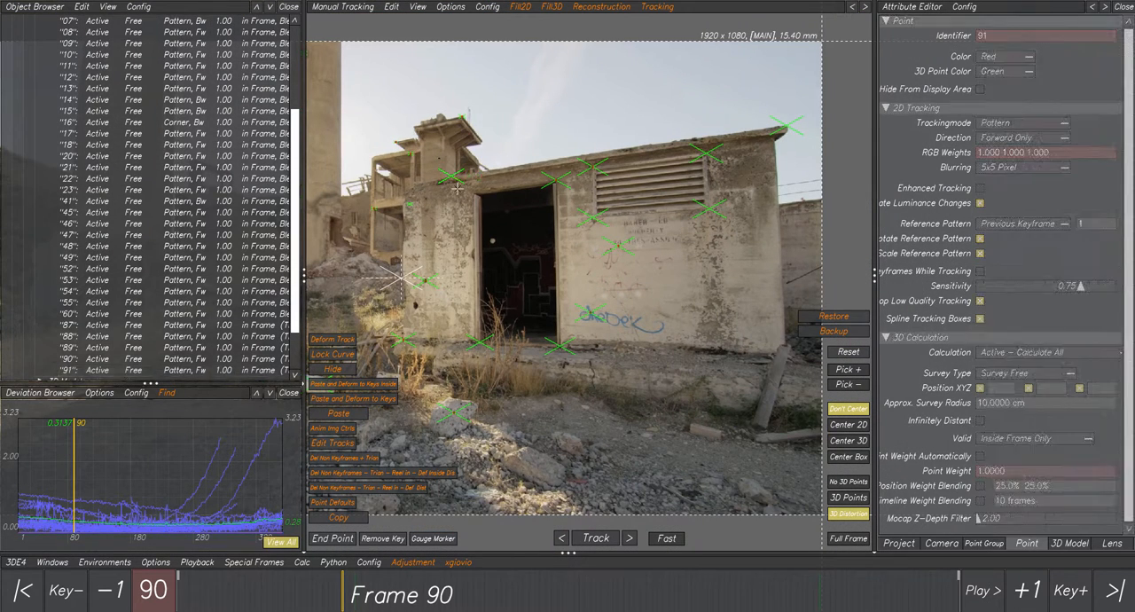
pyautogui.keyDown('ctrl'); pyautogui.click(773, 115); pyautogui.keyUp('ctrl')
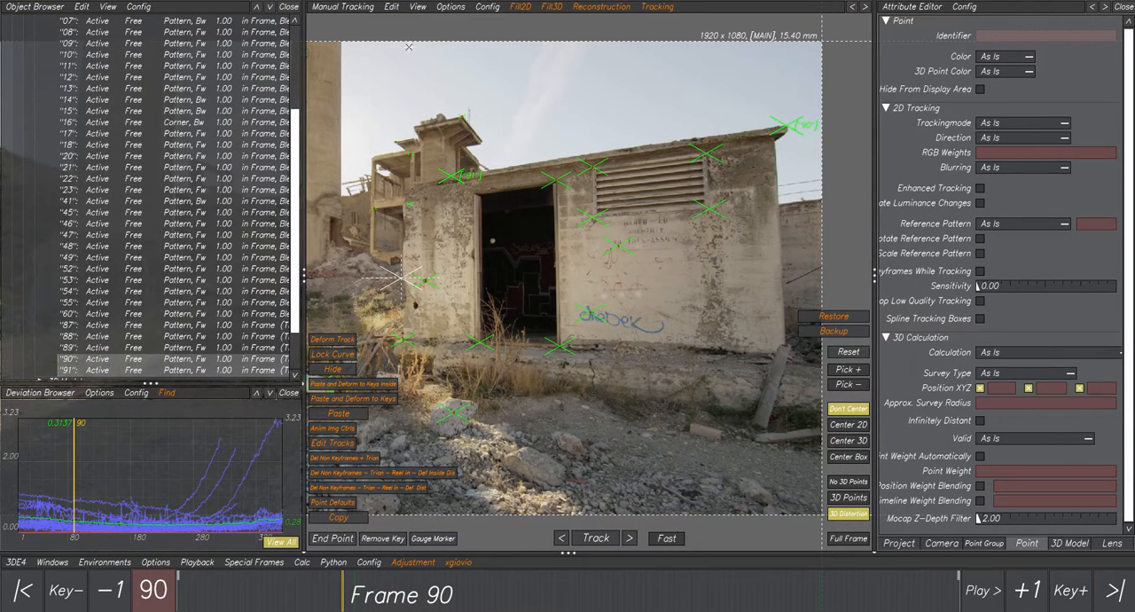
pyautogui.click(344, 9)
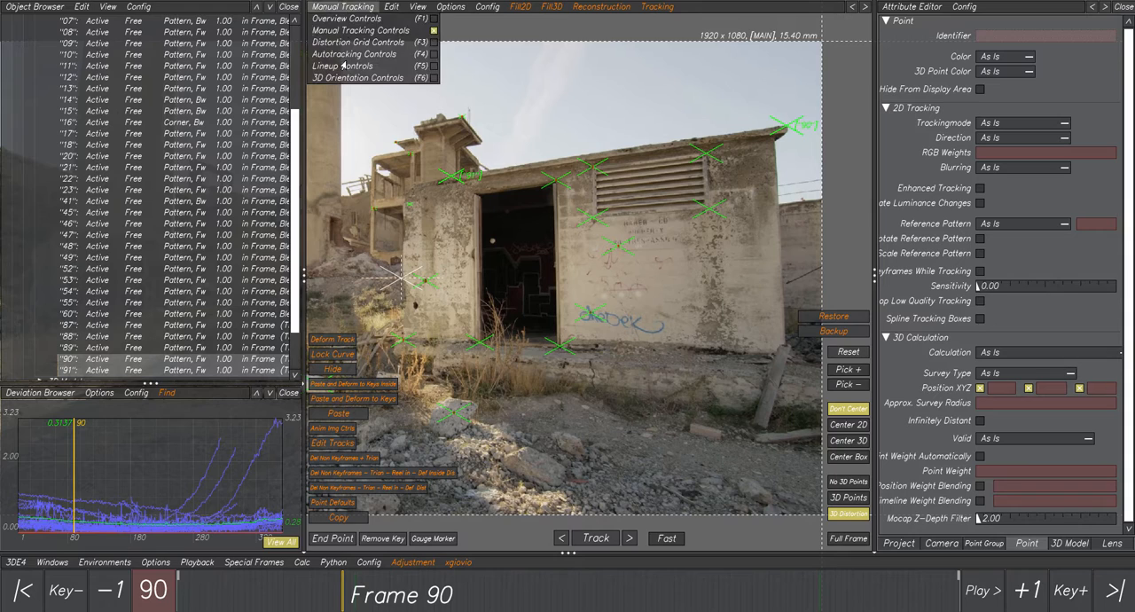
pyautogui.click(337, 81)
pyautogui.keyDown('alt'); pyautogui.moveTo(661, 270); pyautogui.dragTo(446, 179); pyautogui.keyUp('alt')
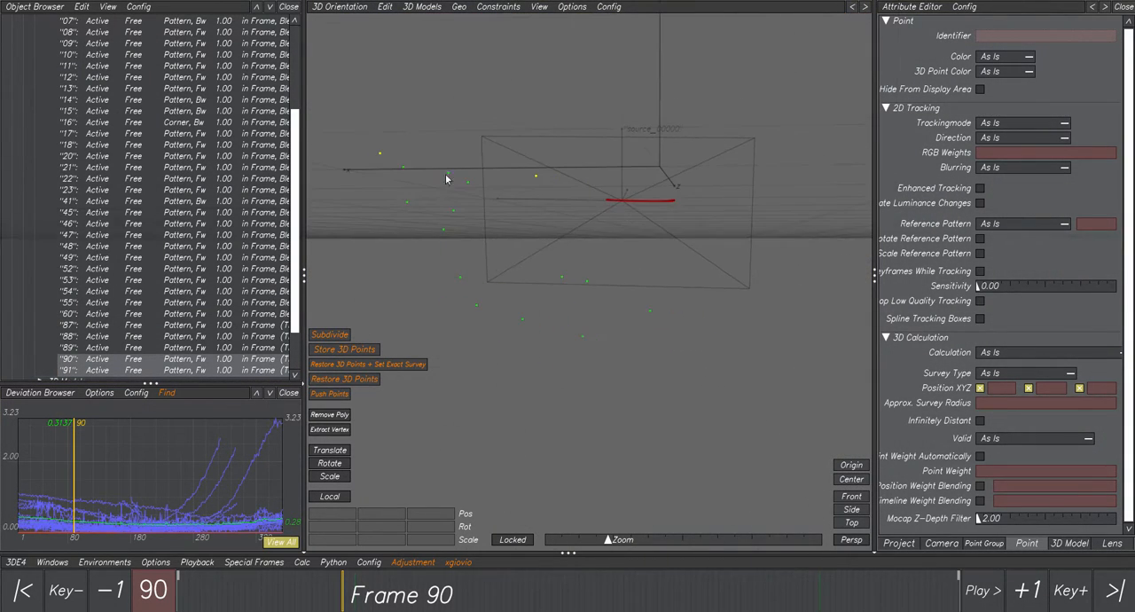
# Return to the Manual Tracking Controls, clear the selection and select only the left roof corner point.
pyautogui.click(344, 9)
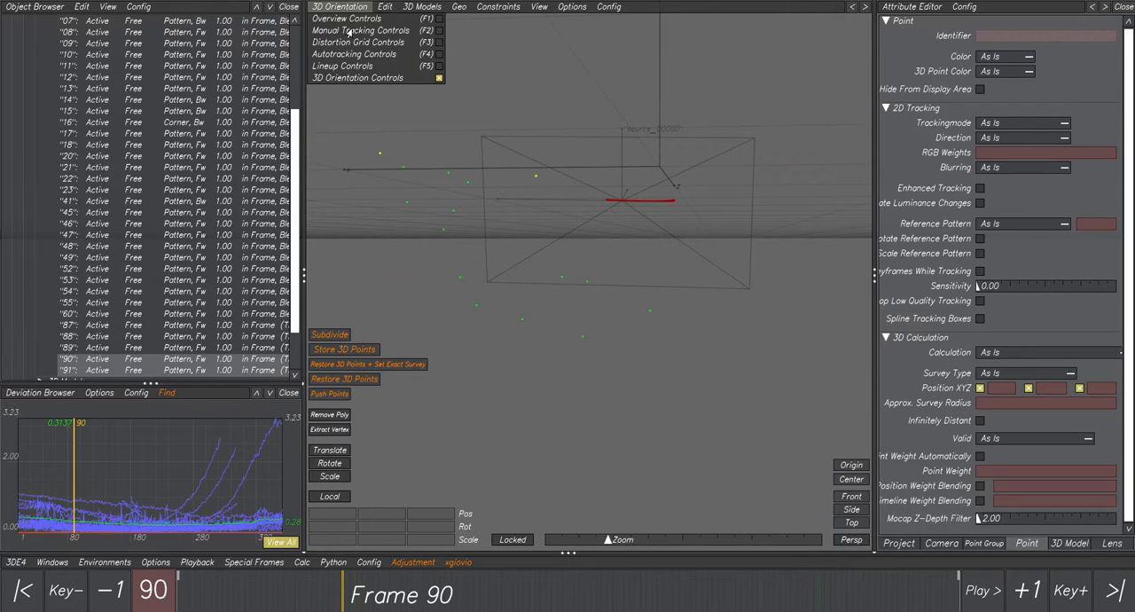
pyautogui.click(355, 35)
pyautogui.click(486, 163)
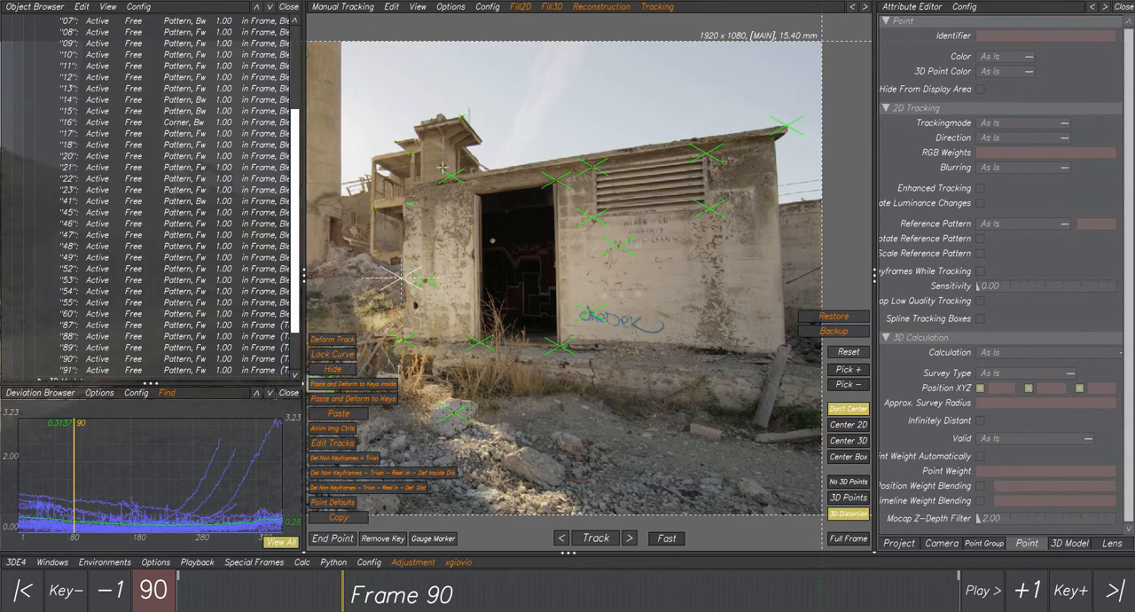
pyautogui.click(449, 173)
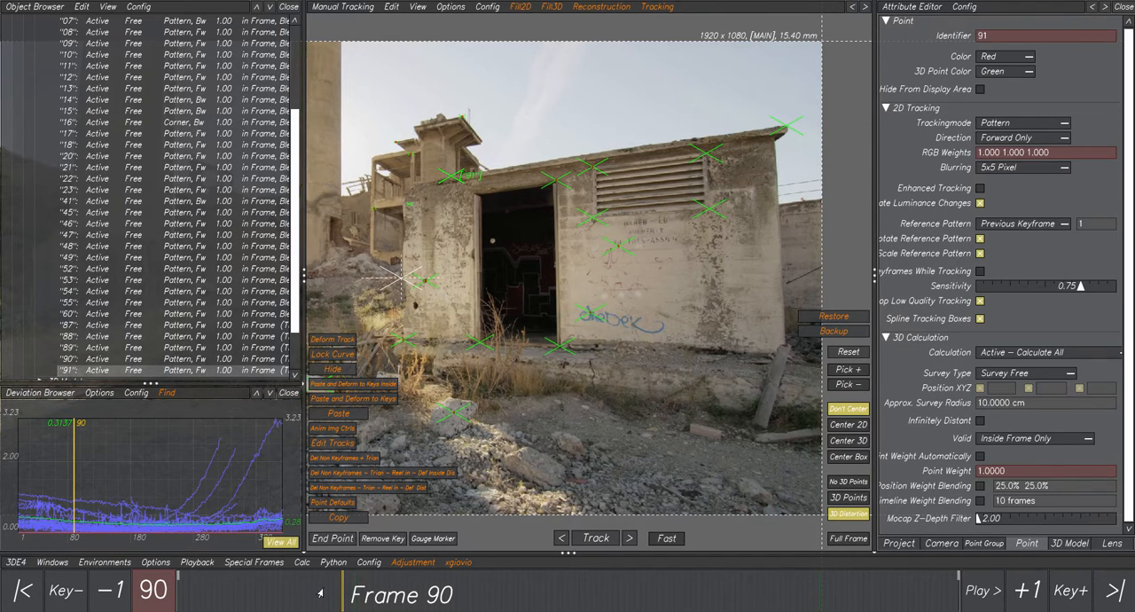
# Delete the points on the chimney window's lower-left, upper-left and upper-right corners at frame 88.
pyautogui.moveTo(321, 593)
pyautogui.mouseDown()
pyautogui.moveTo(203, 593)
pyautogui.moveTo(633, 593)
pyautogui.moveTo(849, 575)
pyautogui.moveTo(870, 592)
pyautogui.moveTo(339, 593)
pyautogui.mouseUp()
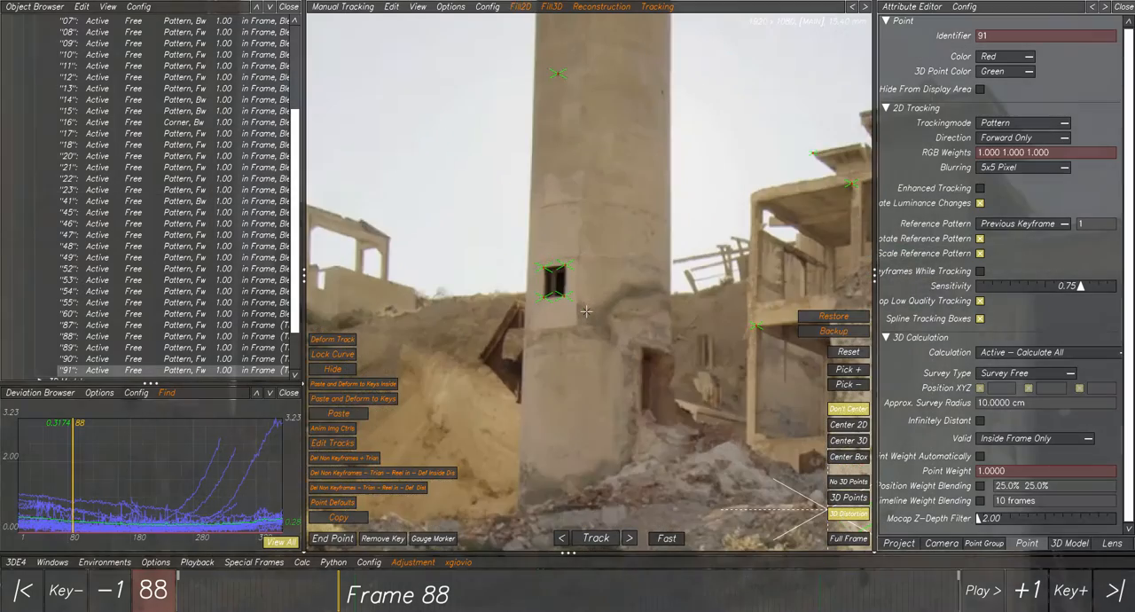
pyautogui.scroll(5, 586, 310)
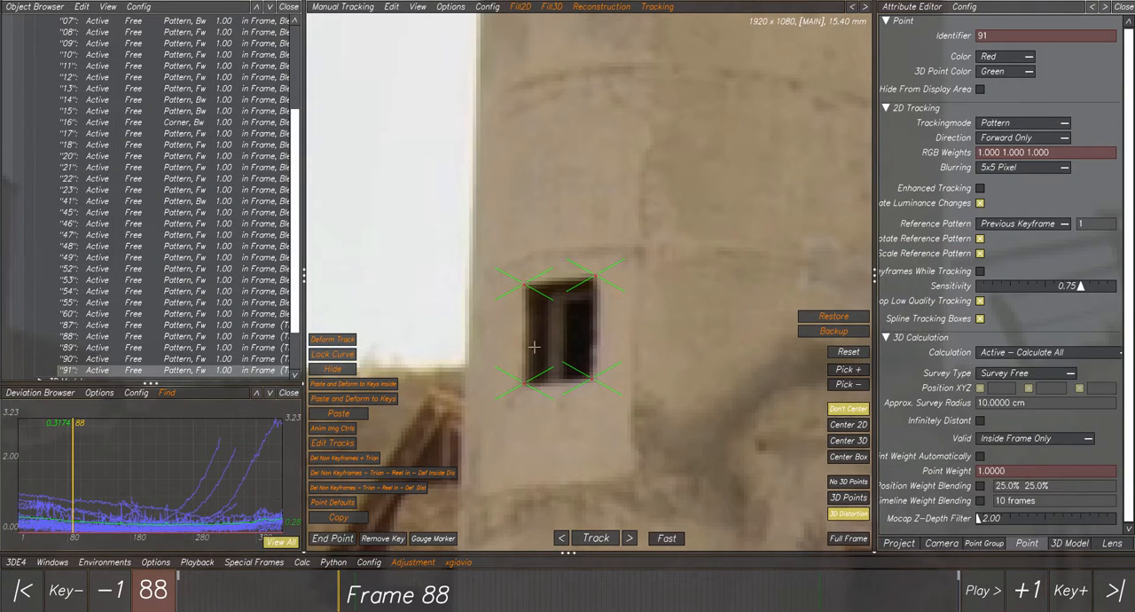
pyautogui.moveTo(519, 378); pyautogui.dragTo(535, 395)
pyautogui.keyDown('shift'); pyautogui.moveTo(503, 239); pyautogui.dragTo(543, 298); pyautogui.keyUp('shift')
pyautogui.keyDown('shift'); pyautogui.moveTo(579, 258); pyautogui.dragTo(627, 302); pyautogui.keyUp('shift')
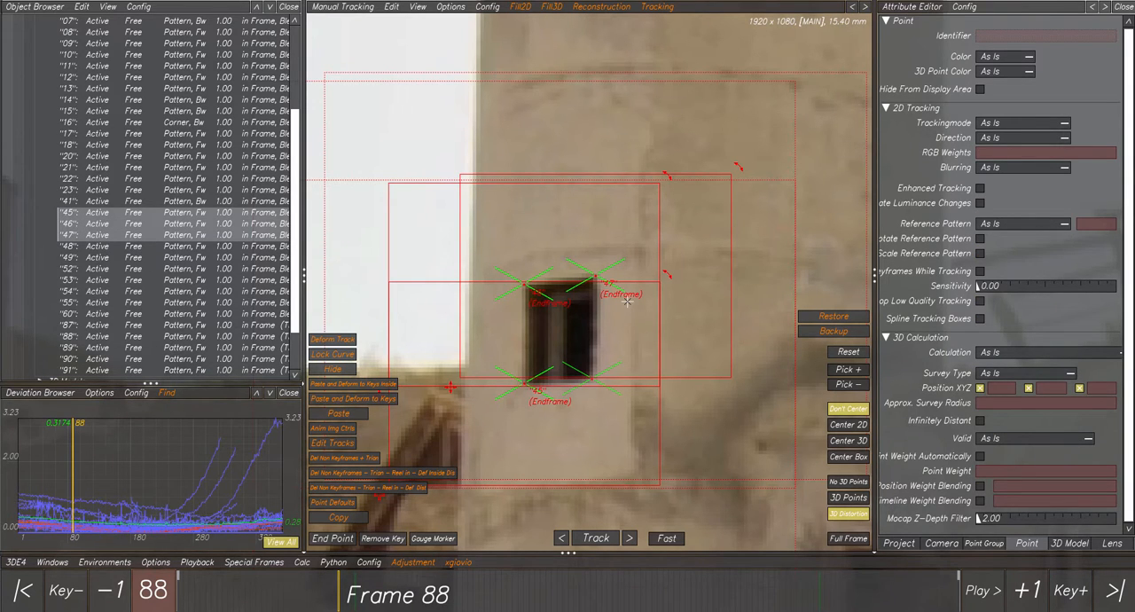
pyautogui.press('Delete')
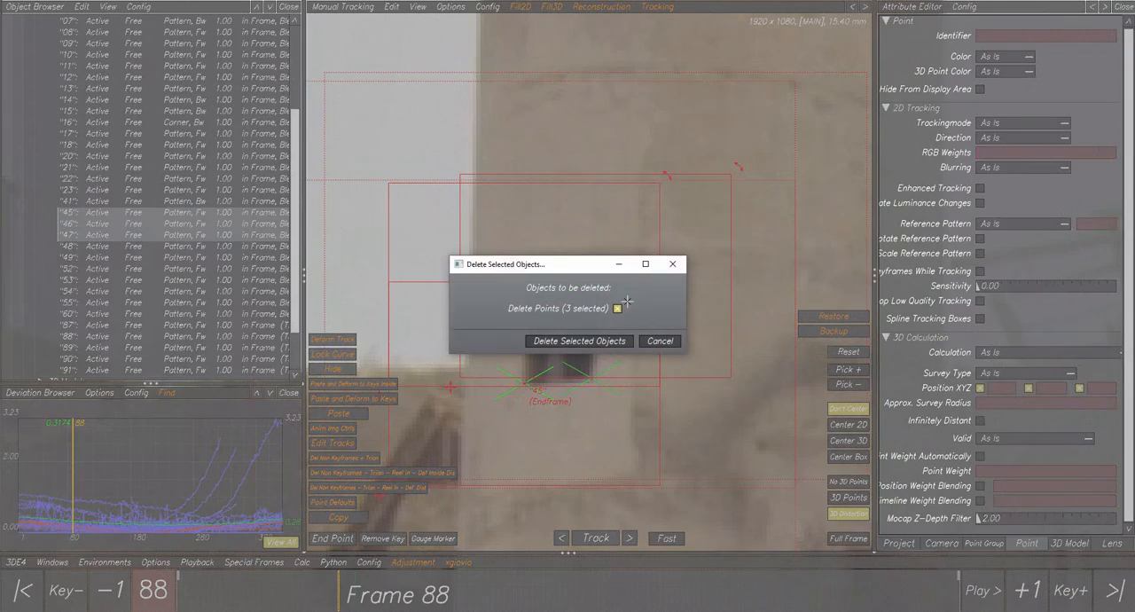
pyautogui.click(590, 342)
# Return to frame 1 and place new tracking points on the chimney window's lower-left, upper-left and upper-right corners.
pyautogui.moveTo(219, 606); pyautogui.dragTo(164, 596)
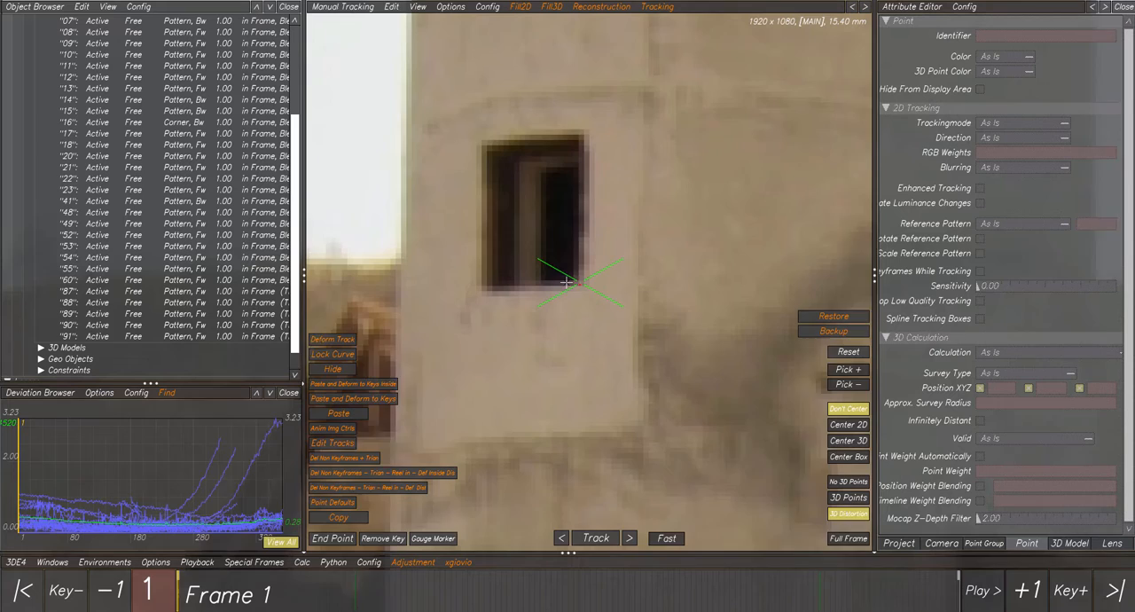
pyautogui.scroll(1, 567, 283)
pyautogui.moveTo(567, 283); pyautogui.dragTo(568, 344, button='middle')
pyautogui.scroll(-2, 567, 344)
pyautogui.scroll(2, 563, 293)
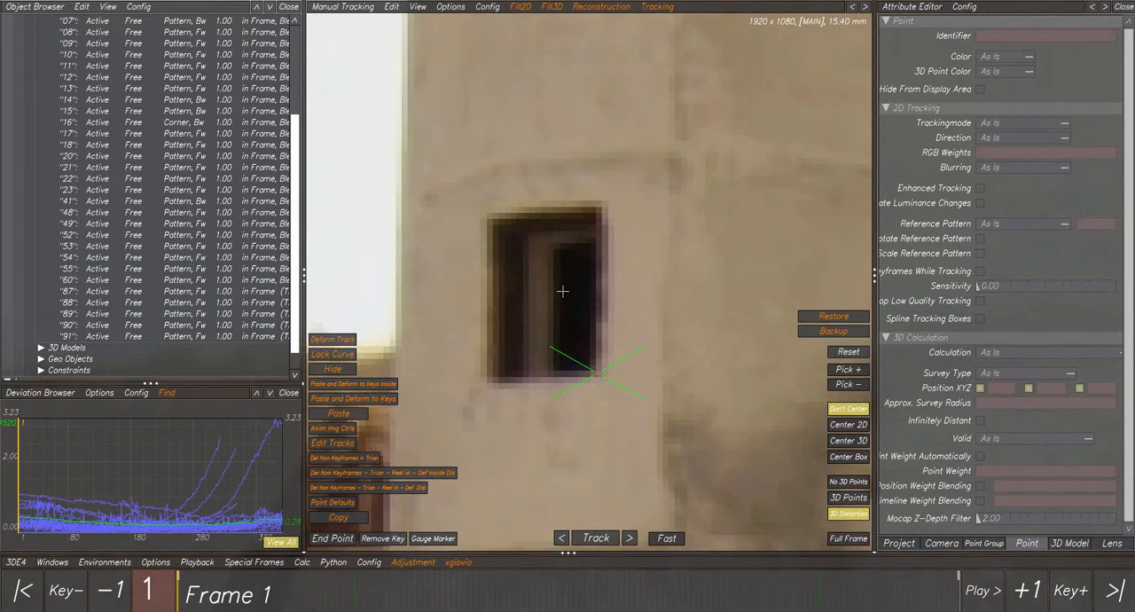
pyautogui.keyDown('ctrl'); pyautogui.click(491, 381); pyautogui.keyUp('ctrl')
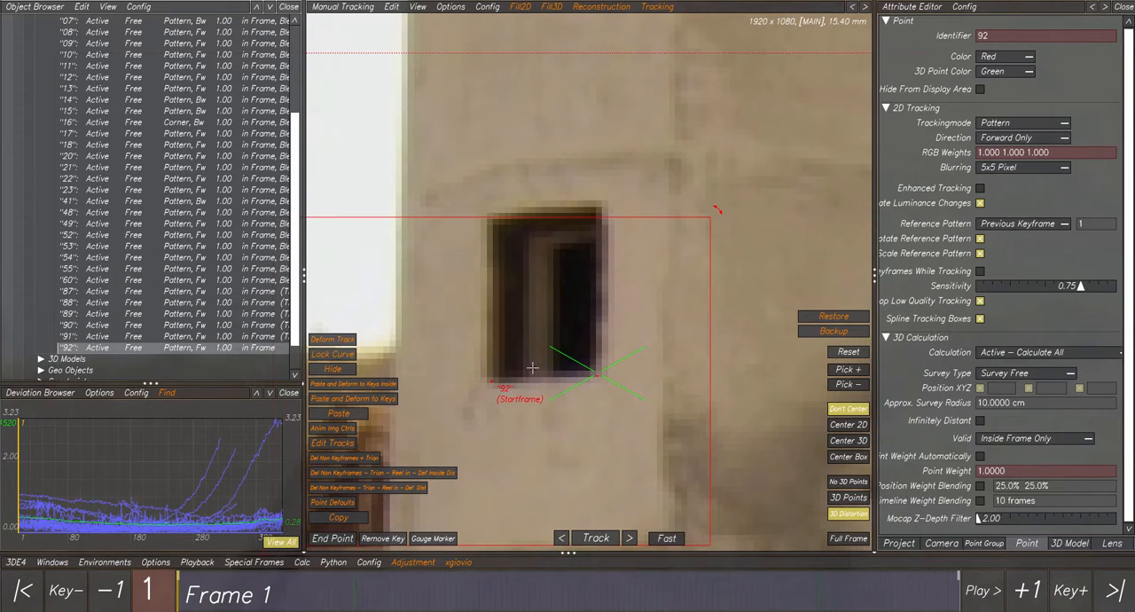
pyautogui.moveTo(489, 216); pyautogui.dragTo(488, 222)
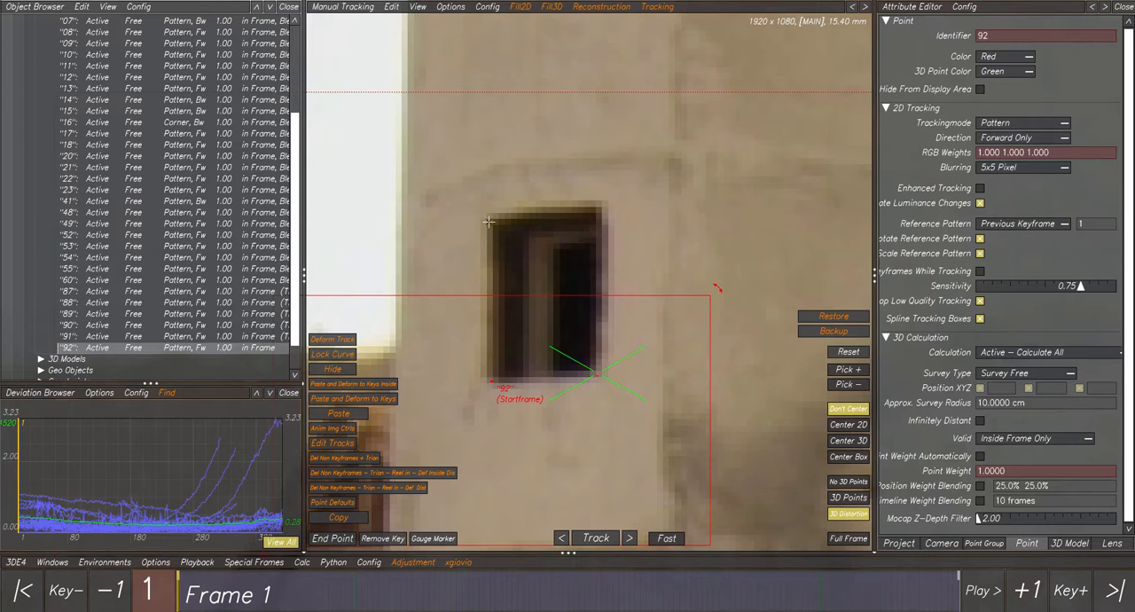
pyautogui.keyDown('ctrl'); pyautogui.click(488, 215); pyautogui.keyUp('ctrl')
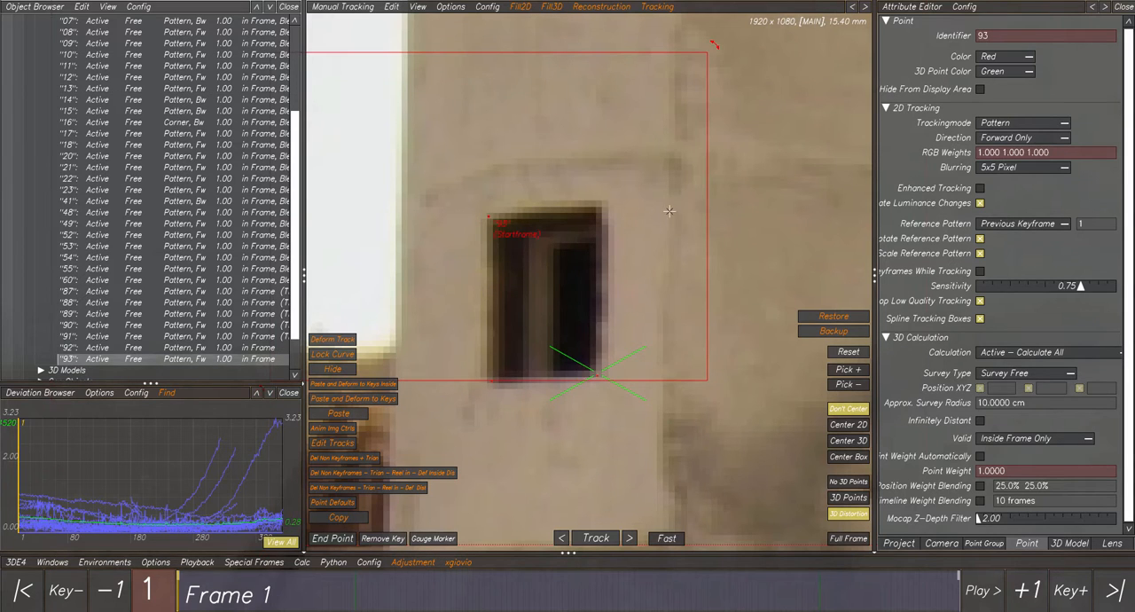
pyautogui.keyDown('ctrl'); pyautogui.click(603, 206); pyautogui.keyUp('ctrl')
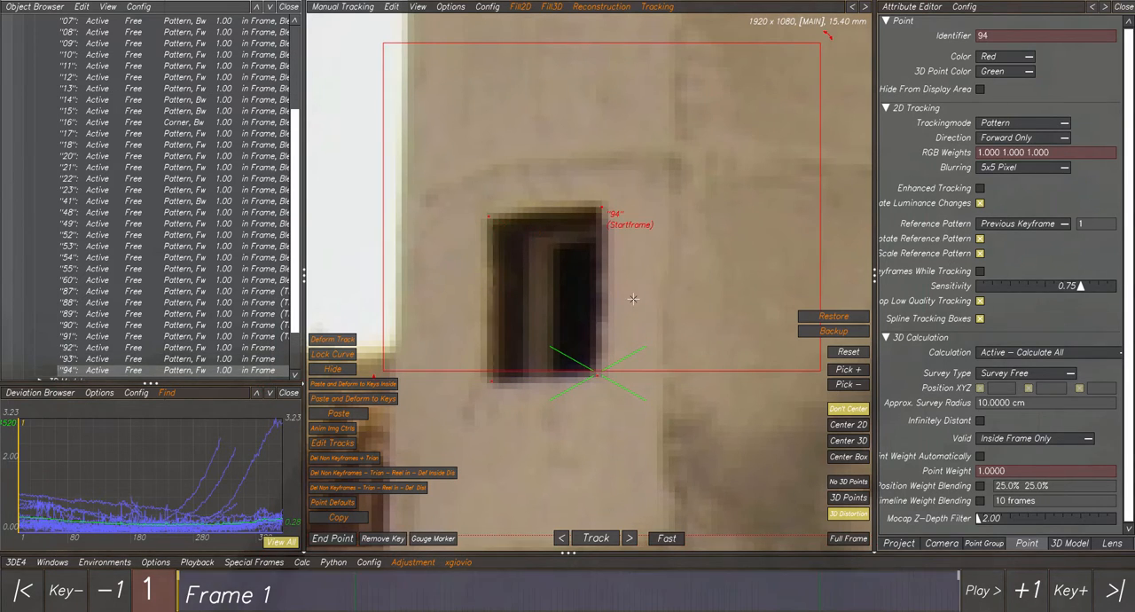
# Select the new window points 92, 93 and 94 one after another to check which corner each marks.
pyautogui.scroll(-2, 631, 299)
pyautogui.scroll(-2, 90, 328)
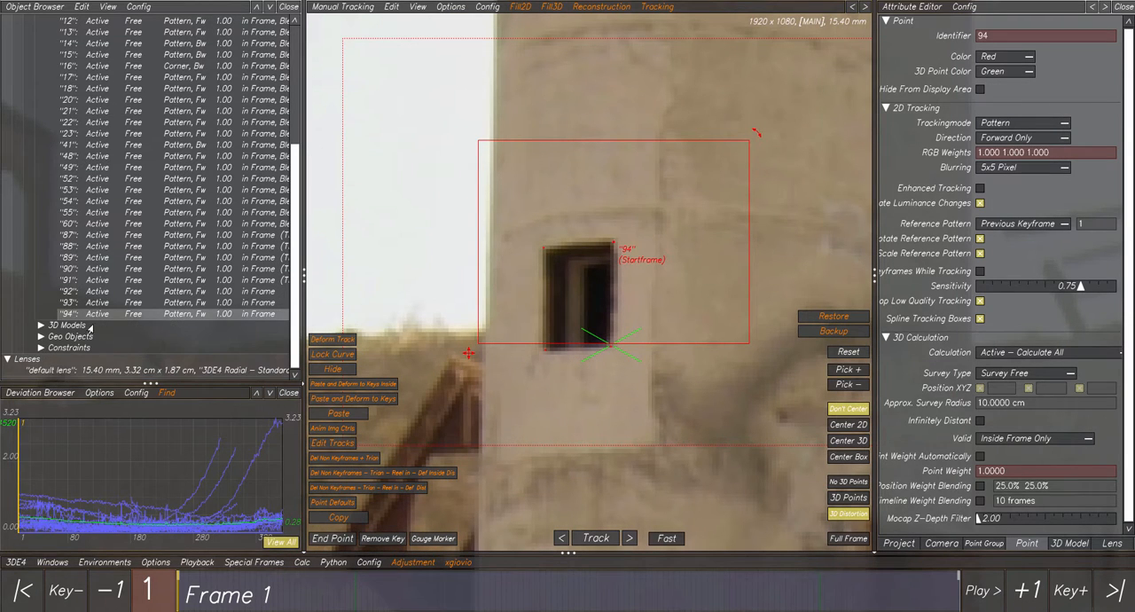
pyautogui.click(71, 294)
pyautogui.click(71, 303)
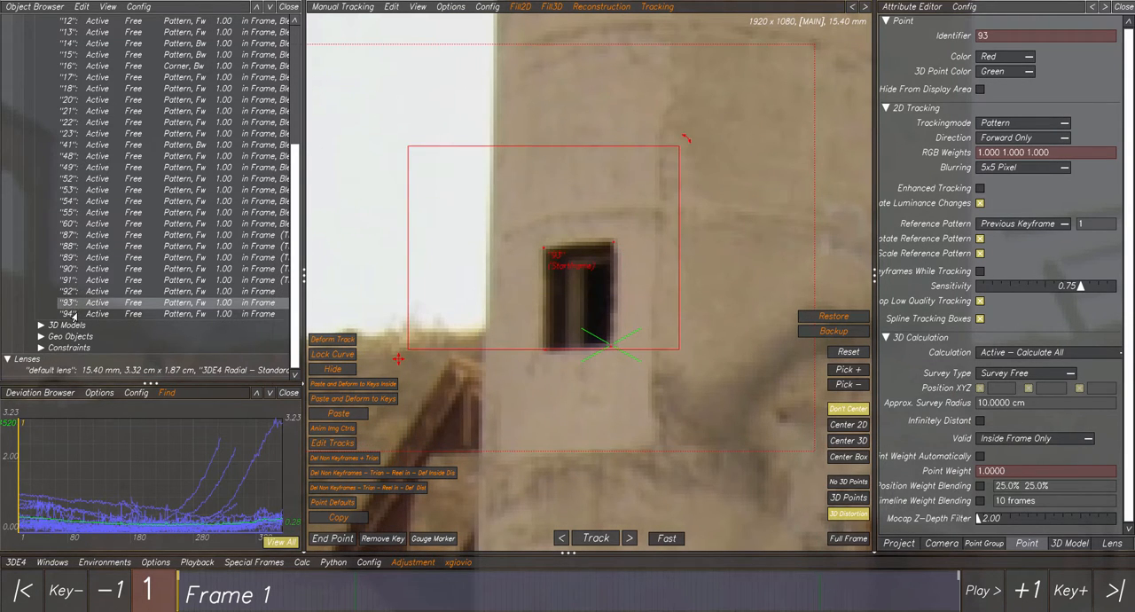
pyautogui.click(75, 313)
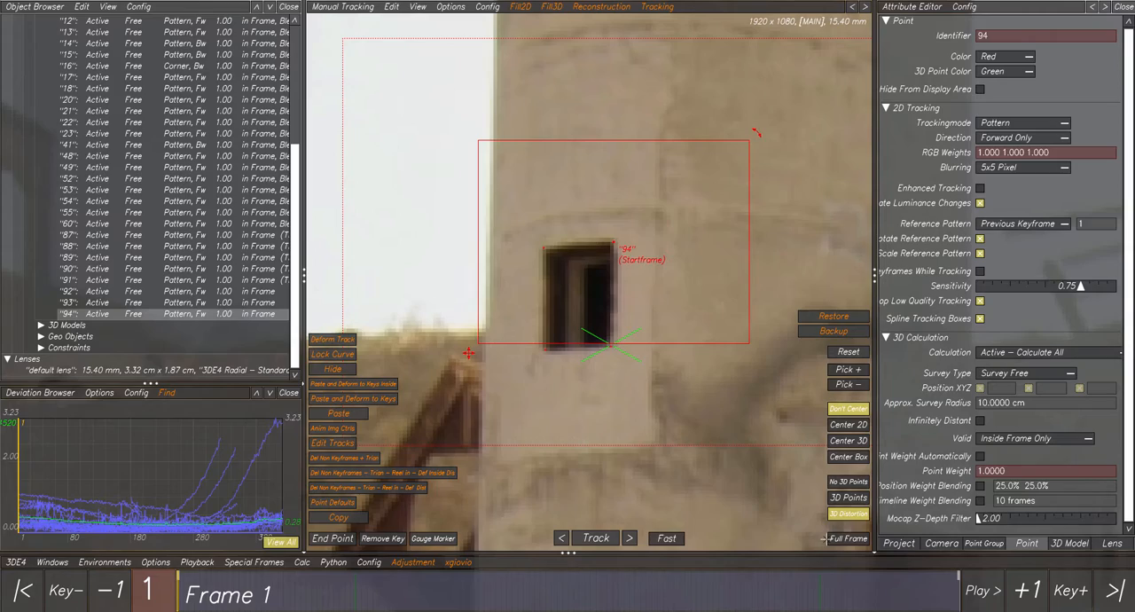
# Go to frame 422 and keyframe point 92 on the chimney window's lower-left corner.
pyautogui.click(951, 601)
pyautogui.moveTo(952, 601); pyautogui.dragTo(966, 600)
pyautogui.scroll(-5, 569, 384)
pyautogui.moveTo(568, 384); pyautogui.dragTo(562, 269, button='middle')
pyautogui.scroll(6, 641, 424)
pyautogui.moveTo(678, 386); pyautogui.dragTo(603, 381, button='middle')
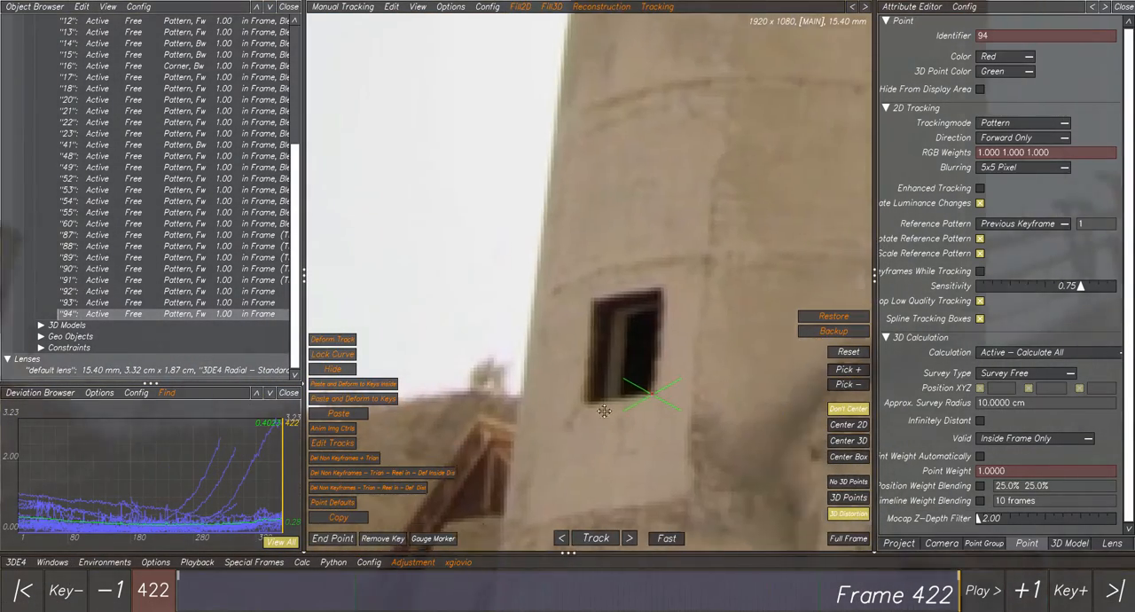
pyautogui.scroll(4, 612, 389)
pyautogui.click(72, 293)
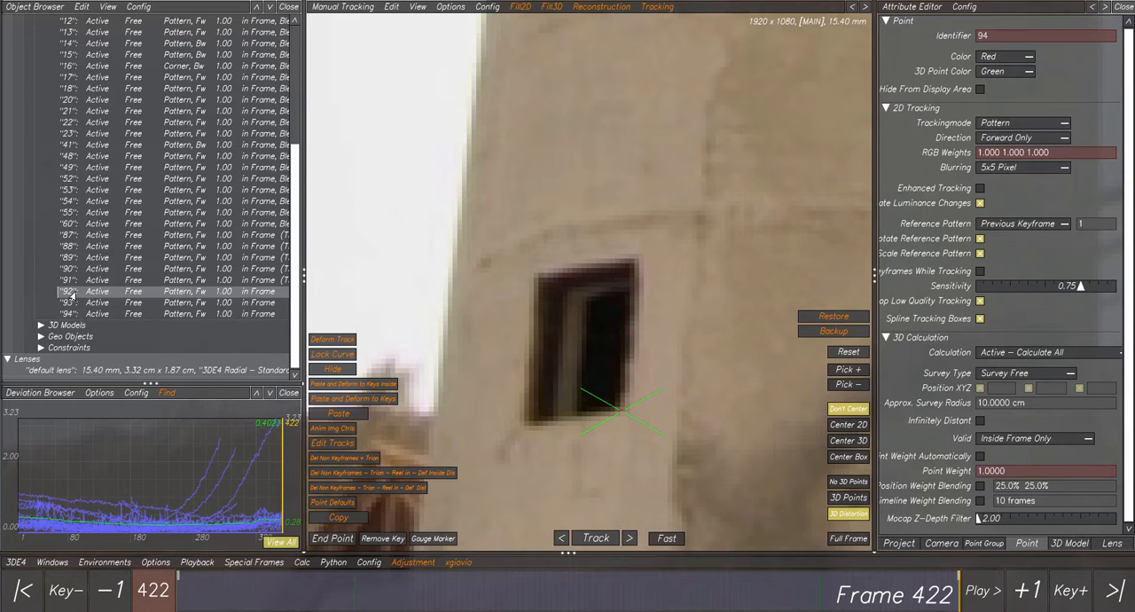
pyautogui.keyDown('ctrl'); pyautogui.click(526, 425); pyautogui.keyUp('ctrl')
# Keyframe points 93 and 94 on the chimney window's upper-left and upper-right corners at frame 422.
pyautogui.click(93, 304)
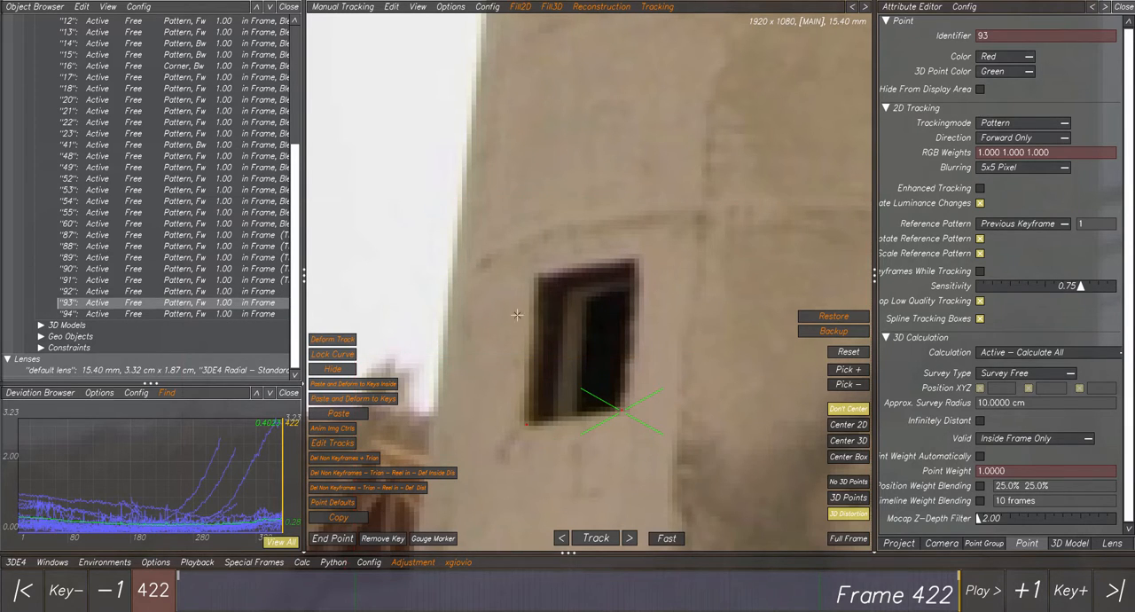
pyautogui.keyDown('ctrl'); pyautogui.click(535, 277); pyautogui.keyUp('ctrl')
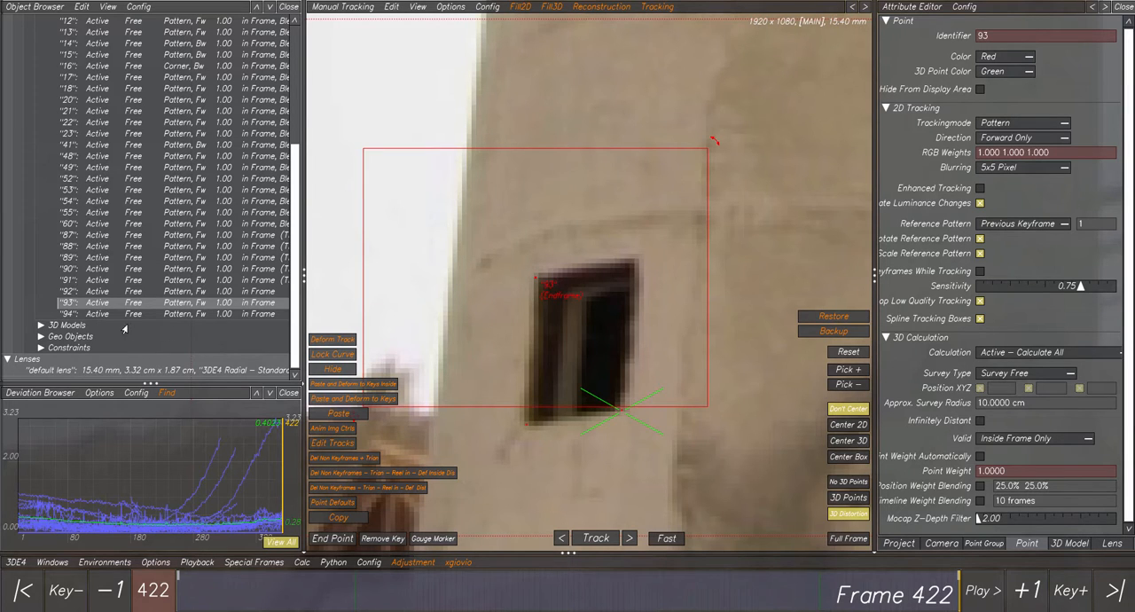
pyautogui.click(94, 314)
pyautogui.keyDown('ctrl'); pyautogui.click(639, 258); pyautogui.keyUp('ctrl')
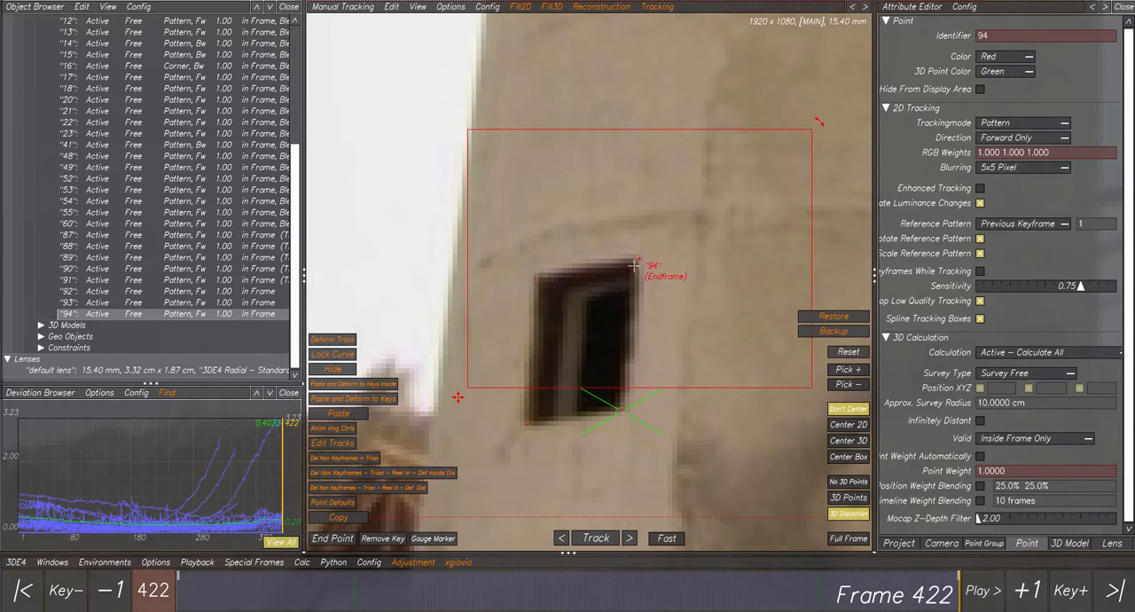
# Delete the non-keyframes of points 92, 93 and 94, triangulate them and clear the selection.
pyautogui.keyDown('shift'); pyautogui.click(80, 293); pyautogui.keyUp('shift')
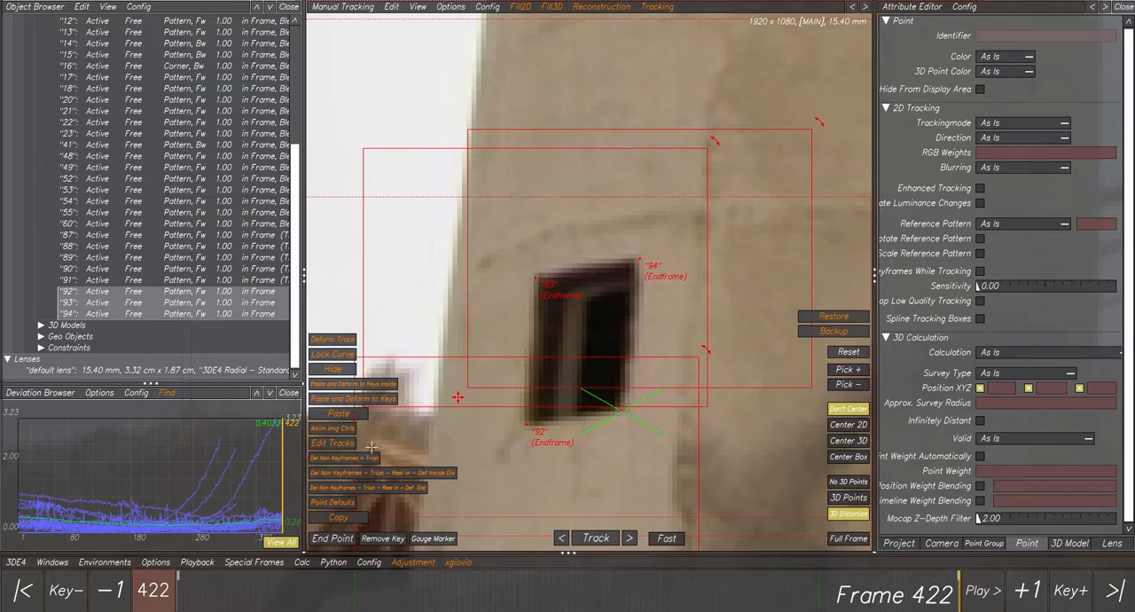
pyautogui.click(345, 460)
pyautogui.scroll(-3, 591, 420)
pyautogui.scroll(-1, 591, 420)
pyautogui.moveTo(708, 446); pyautogui.dragTo(658, 350, button='middle')
pyautogui.click(691, 449)
# Scrub to frames 307 and 232 and examine how the triangulated points line up with the chimney window's corners.
pyautogui.scroll(-1, 692, 450)
pyautogui.moveTo(885, 584); pyautogui.dragTo(746, 575)
pyautogui.scroll(-4, 627, 395)
pyautogui.moveTo(627, 394); pyautogui.dragTo(550, 476, button='middle')
pyautogui.scroll(2, 608, 415)
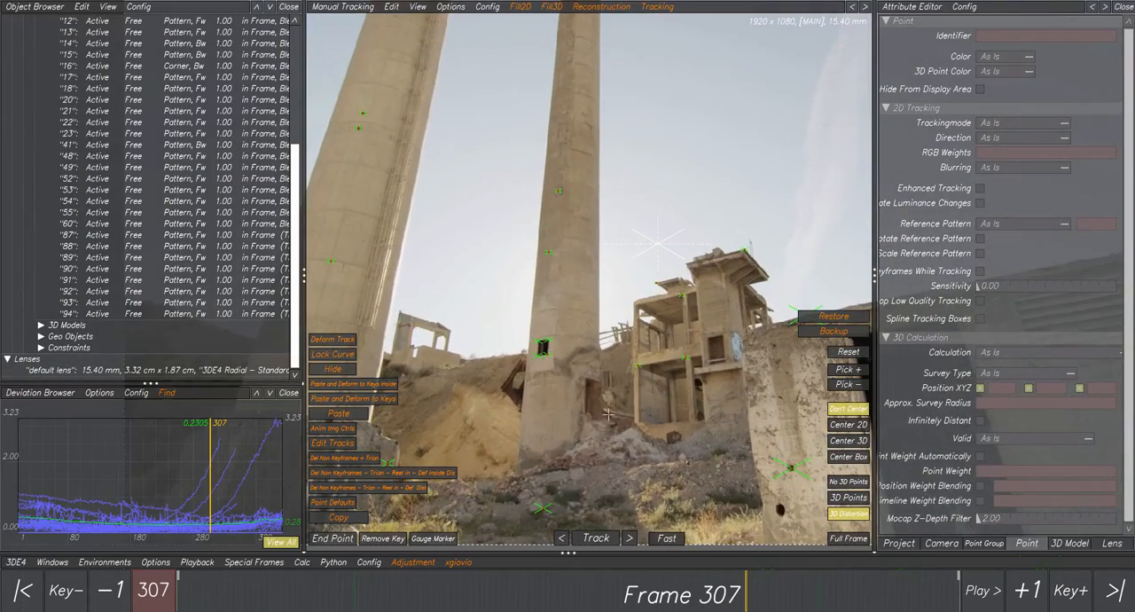
pyautogui.moveTo(536, 585); pyautogui.dragTo(570, 577)
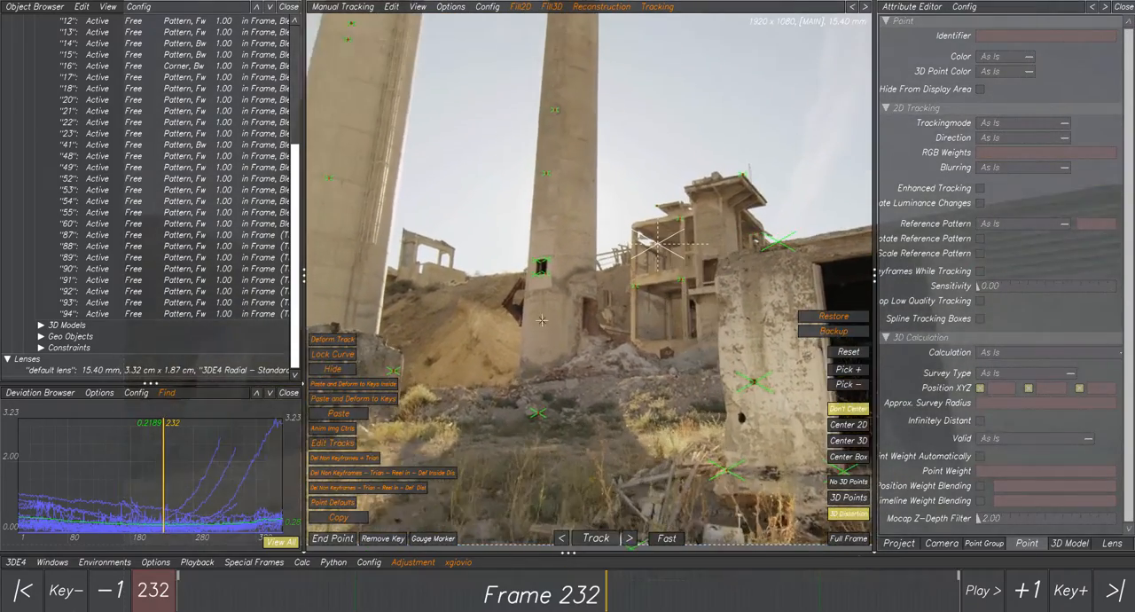
pyautogui.scroll(3, 552, 265)
pyautogui.scroll(3, 551, 266)
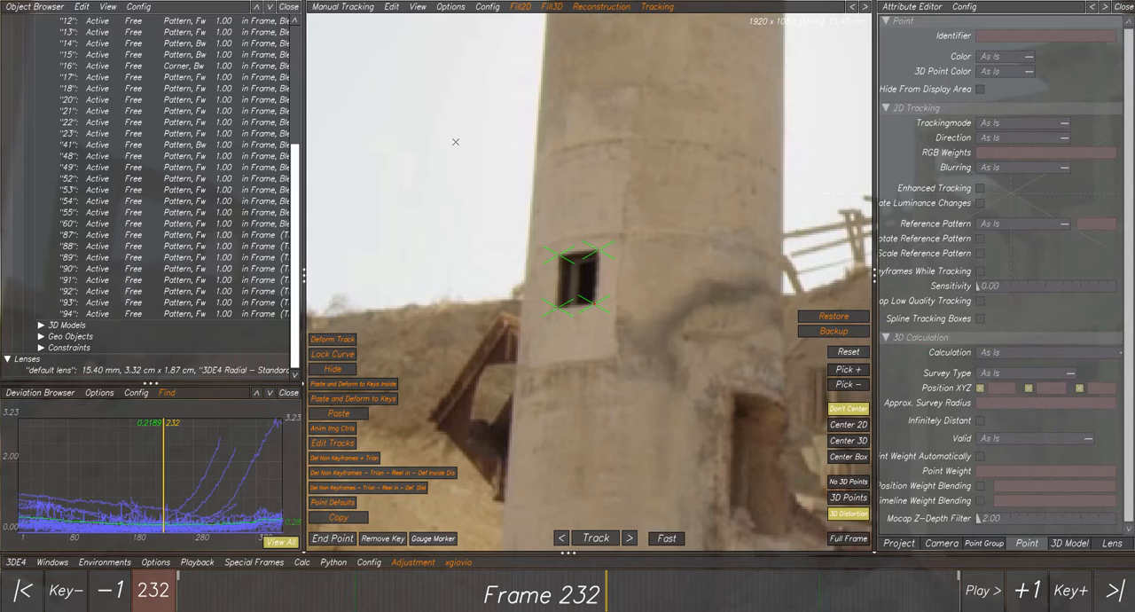
pyautogui.click(390, 7)
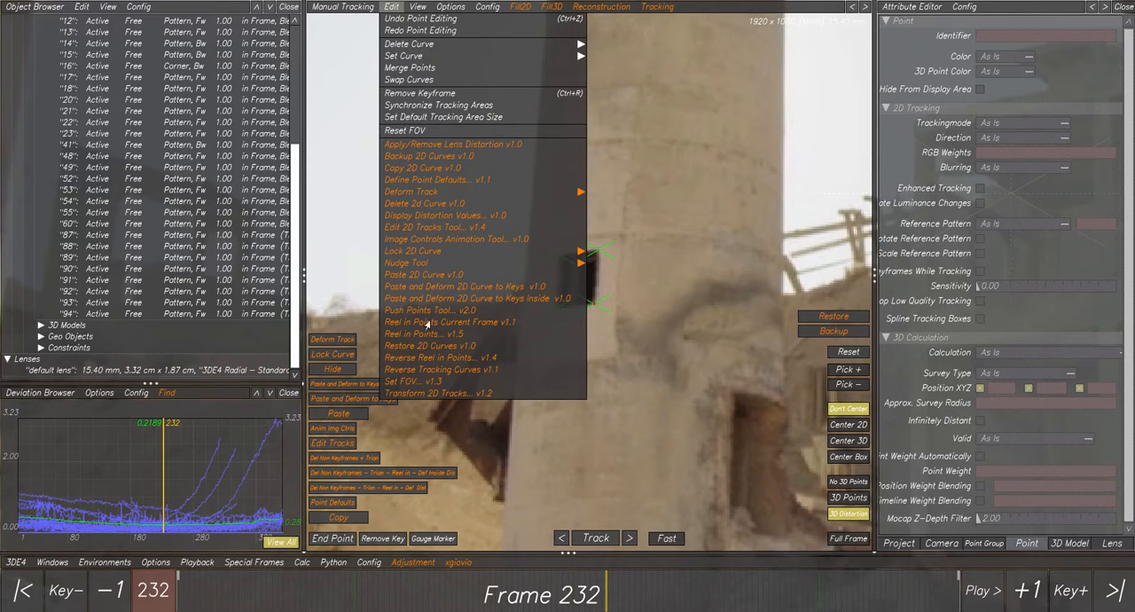
pyautogui.click(391, 6)
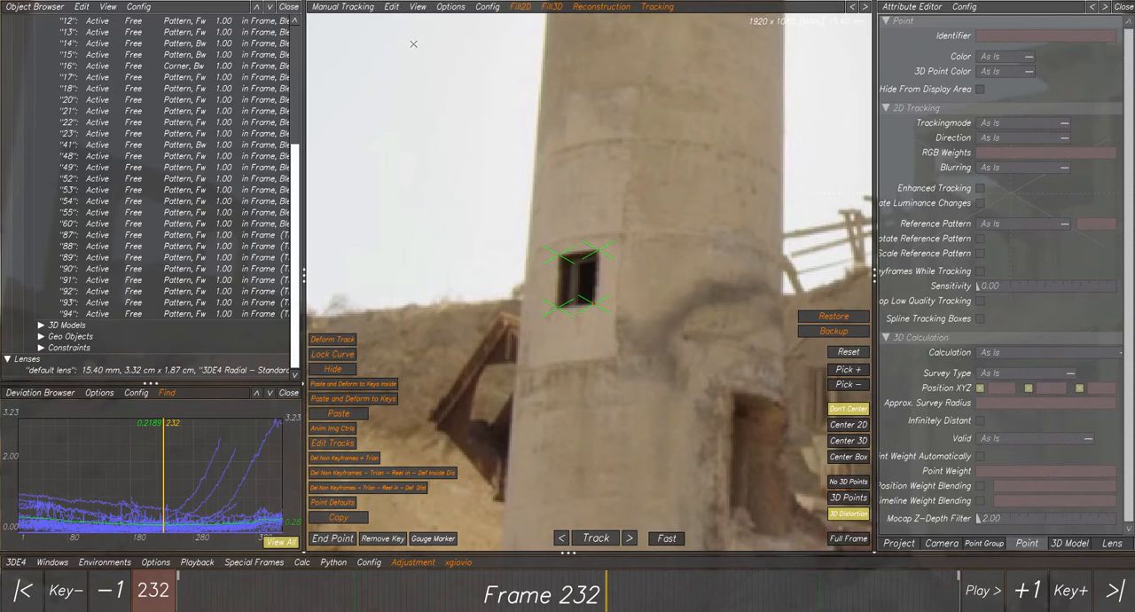
# Select the chimney window's points and examine their positions from different angles in the 3D Orientation Controls.
pyautogui.scroll(-4, 656, 307)
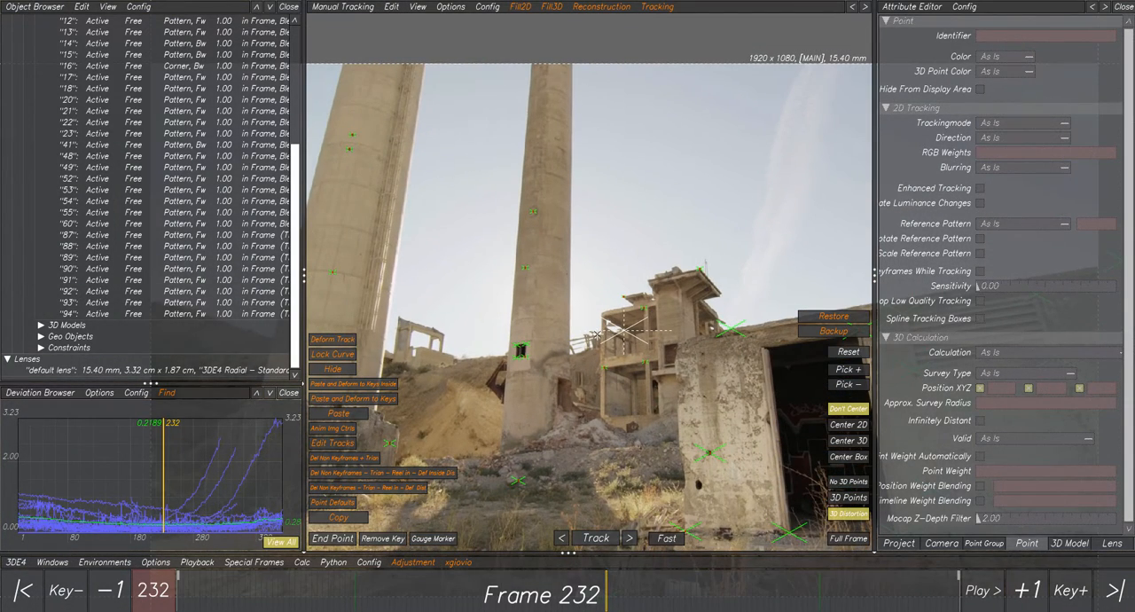
pyautogui.scroll(-2, 621, 331)
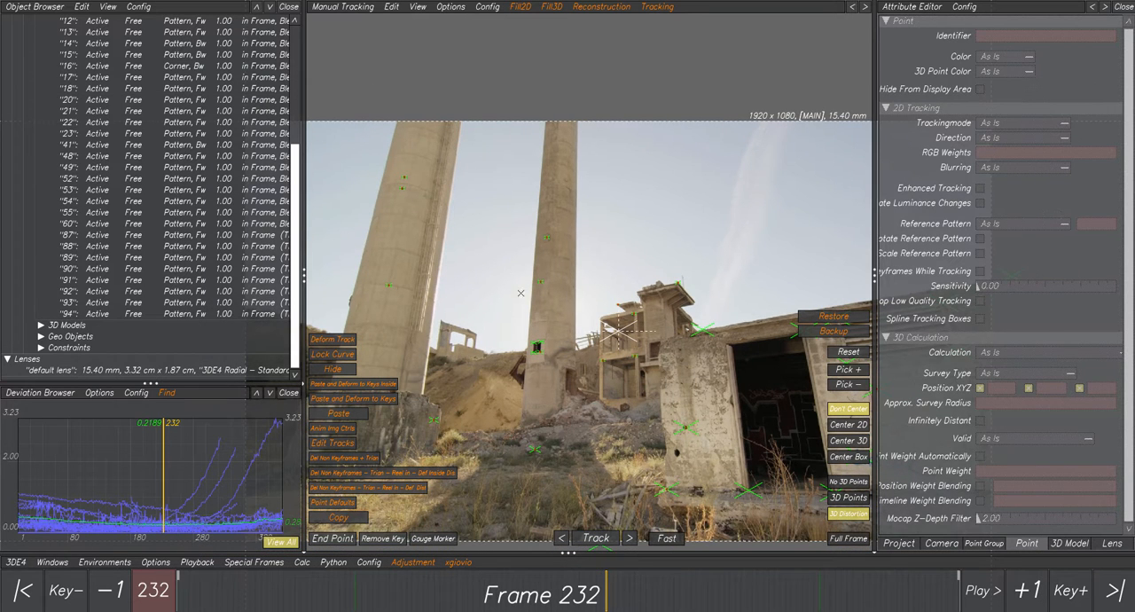
pyautogui.moveTo(515, 314); pyautogui.dragTo(545, 365)
pyautogui.click(316, 6)
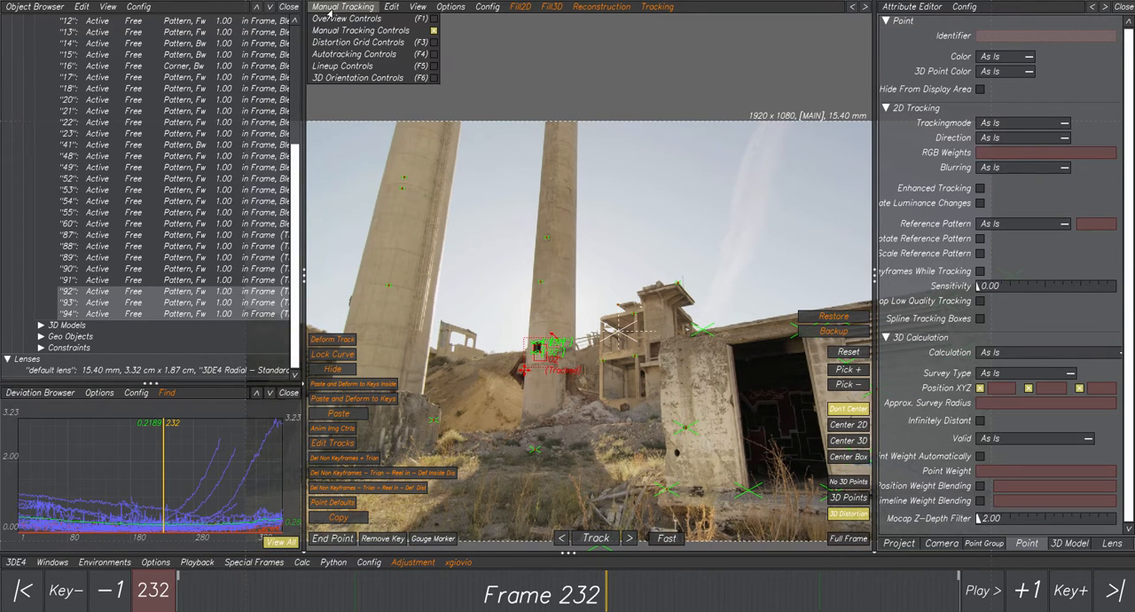
pyautogui.click(344, 77)
pyautogui.keyDown('alt'); pyautogui.moveTo(628, 232); pyautogui.dragTo(530, 250); pyautogui.keyUp('alt')
pyautogui.keyDown('alt'); pyautogui.moveTo(530, 250); pyautogui.dragTo(650, 422, button='middle'); pyautogui.keyUp('alt')
pyautogui.keyDown('alt'); pyautogui.moveTo(650, 422); pyautogui.dragTo(729, 359); pyautogui.keyUp('alt')
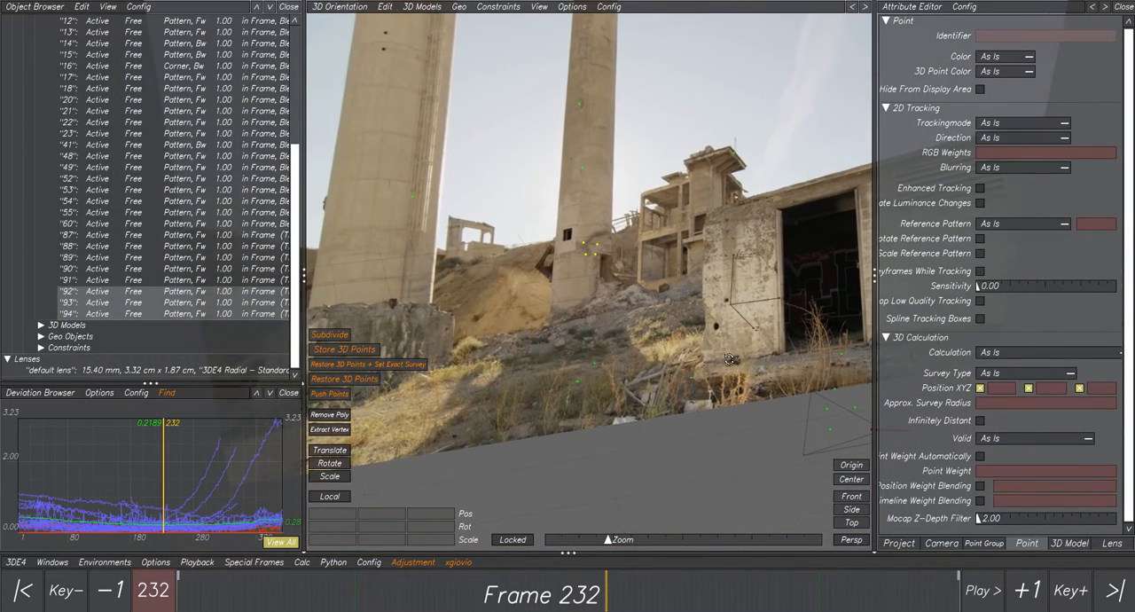
# Return to the Manual Tracking Controls, clear the selection and review the available Reconstruction scripts.
pyautogui.click(333, 7)
pyautogui.click(337, 32)
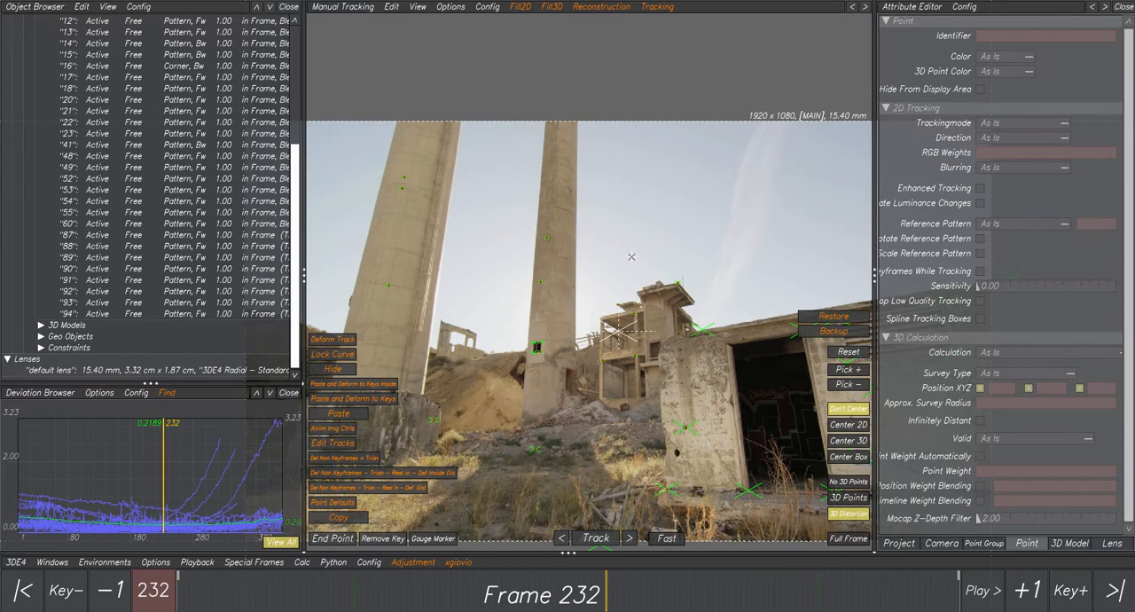
pyautogui.scroll(-2, 613, 318)
pyautogui.moveTo(664, 322); pyautogui.dragTo(618, 268, button='middle')
pyautogui.scroll(2, 617, 268)
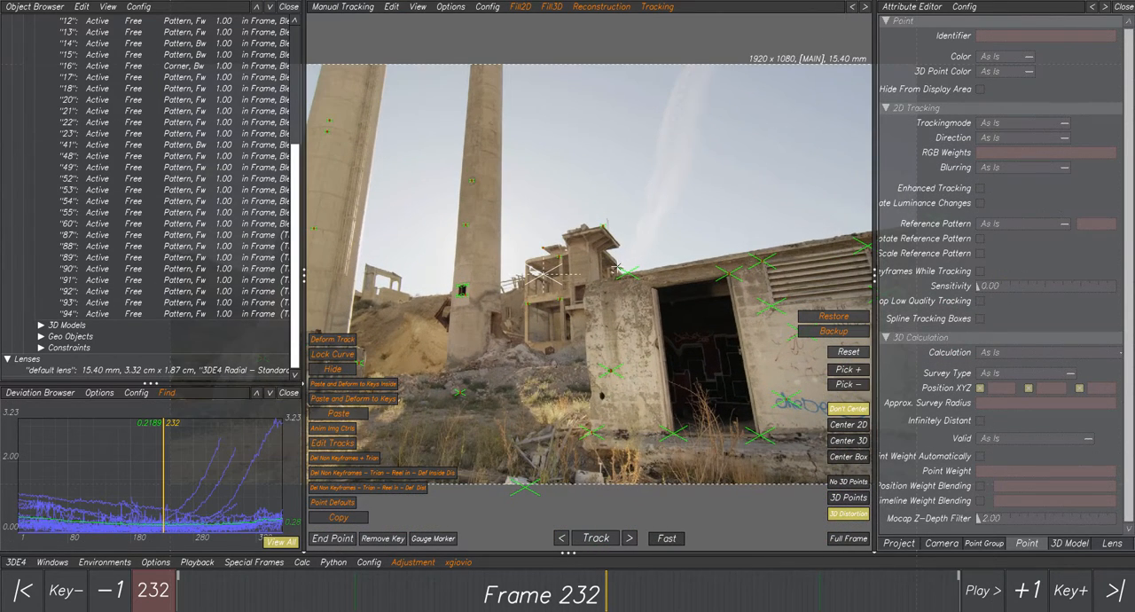
pyautogui.click(602, 7)
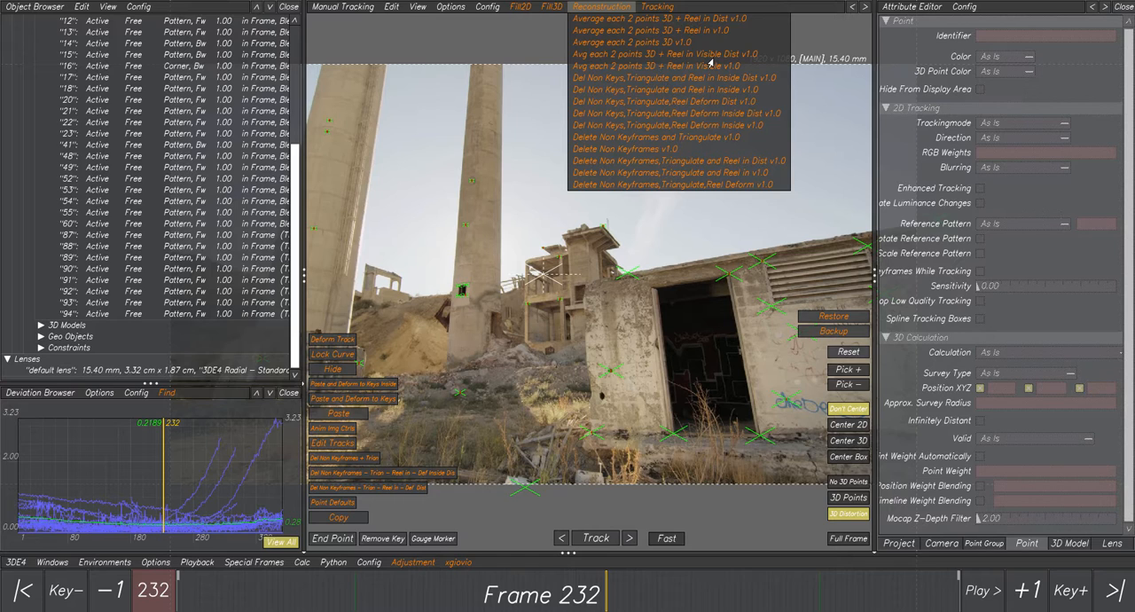
pyautogui.moveTo(603, 302); pyautogui.dragTo(579, 270, button='middle')
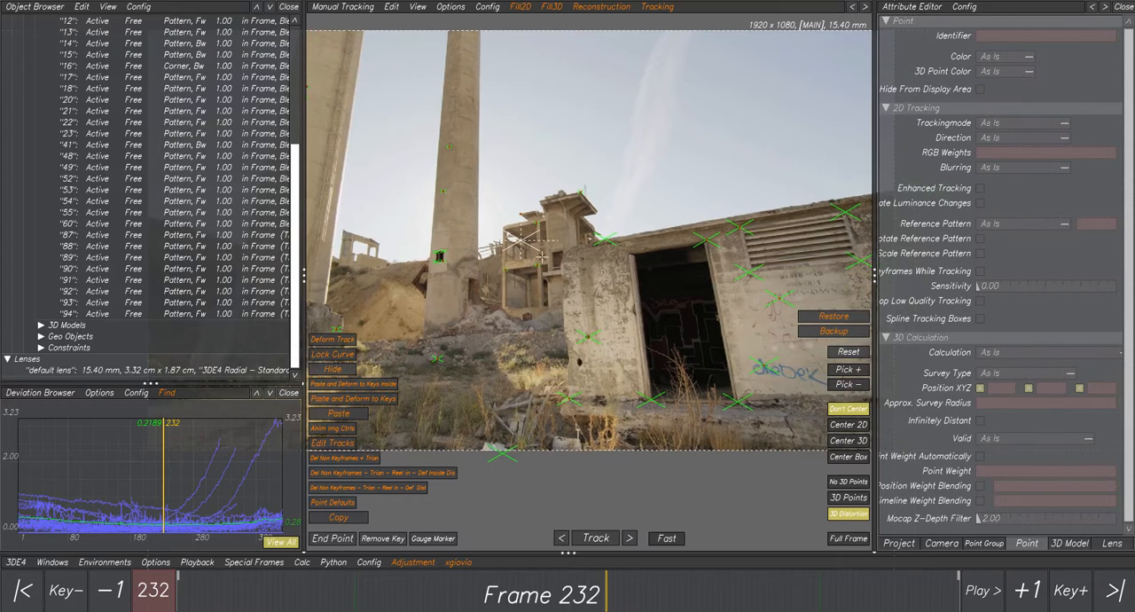
# Select the chimney window's upper-left point and its lower-left point in turn to inspect them at frame 232.
pyautogui.scroll(1, 438, 239)
pyautogui.scroll(3, 438, 241)
pyautogui.moveTo(450, 282); pyautogui.dragTo(506, 248, button='middle')
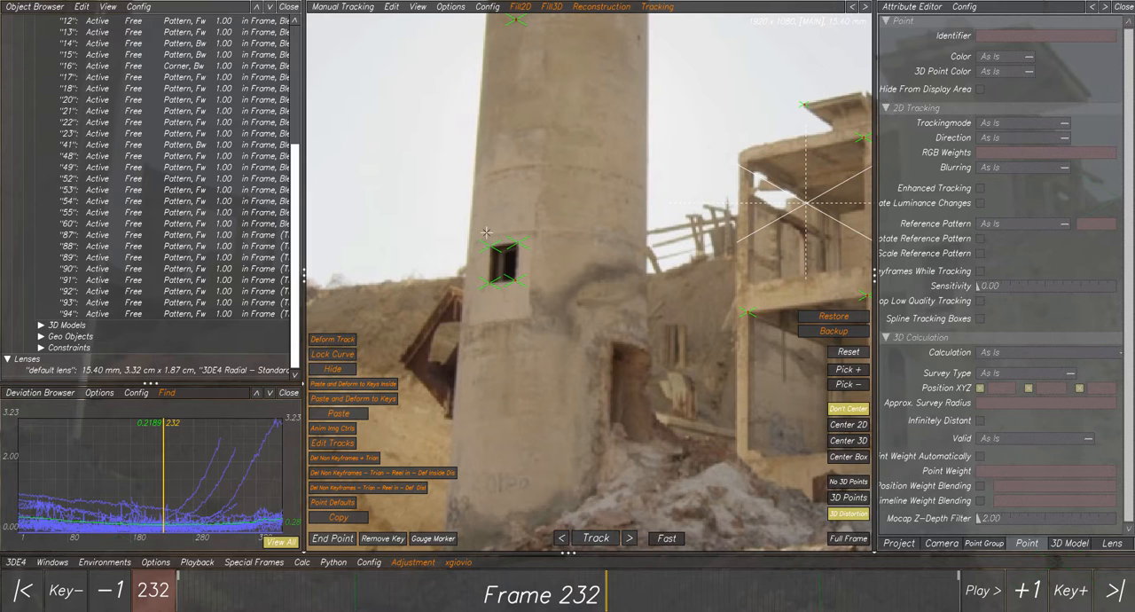
pyautogui.keyDown('ctrl'); pyautogui.click(491, 244); pyautogui.keyUp('ctrl')
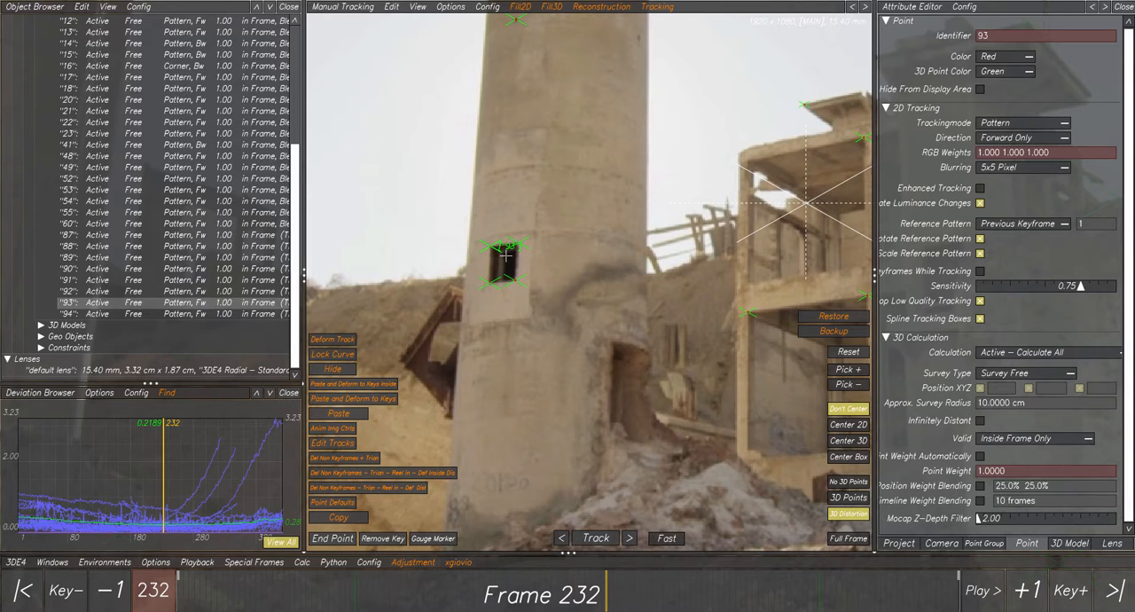
pyautogui.click(498, 286)
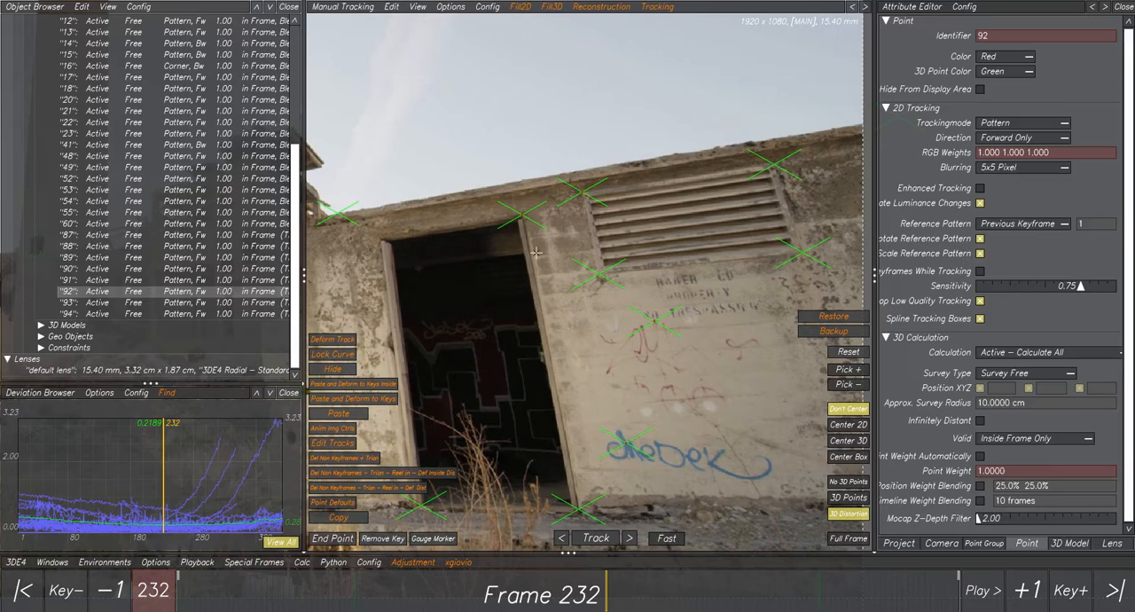
# Delete the tracking point on the vent's lower-left corner.
pyautogui.click(577, 264)
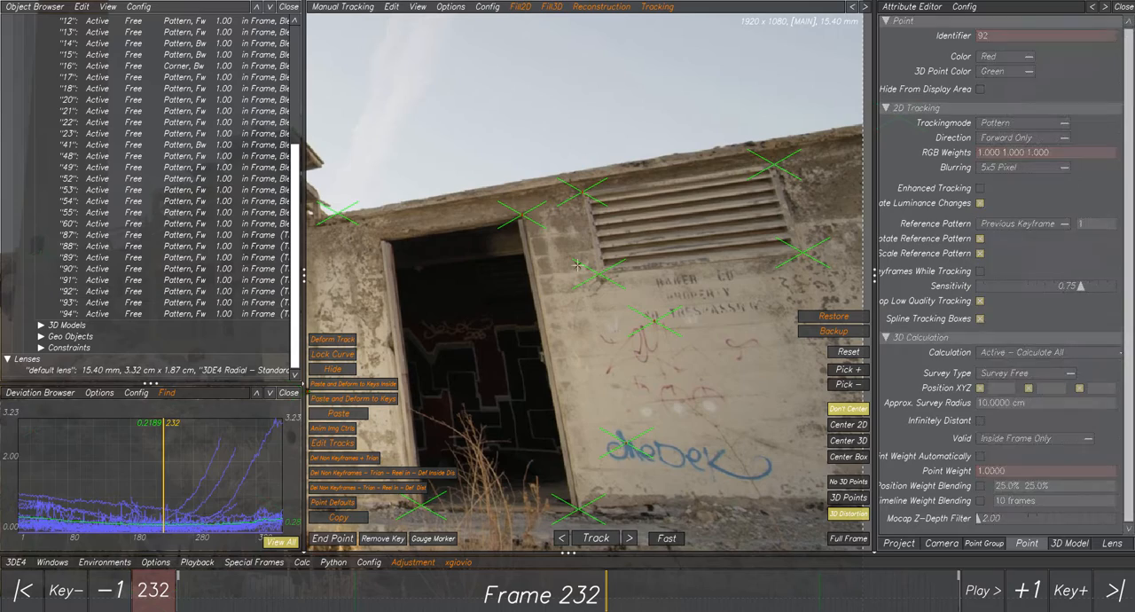
pyautogui.click(611, 280)
pyautogui.press('Delete')
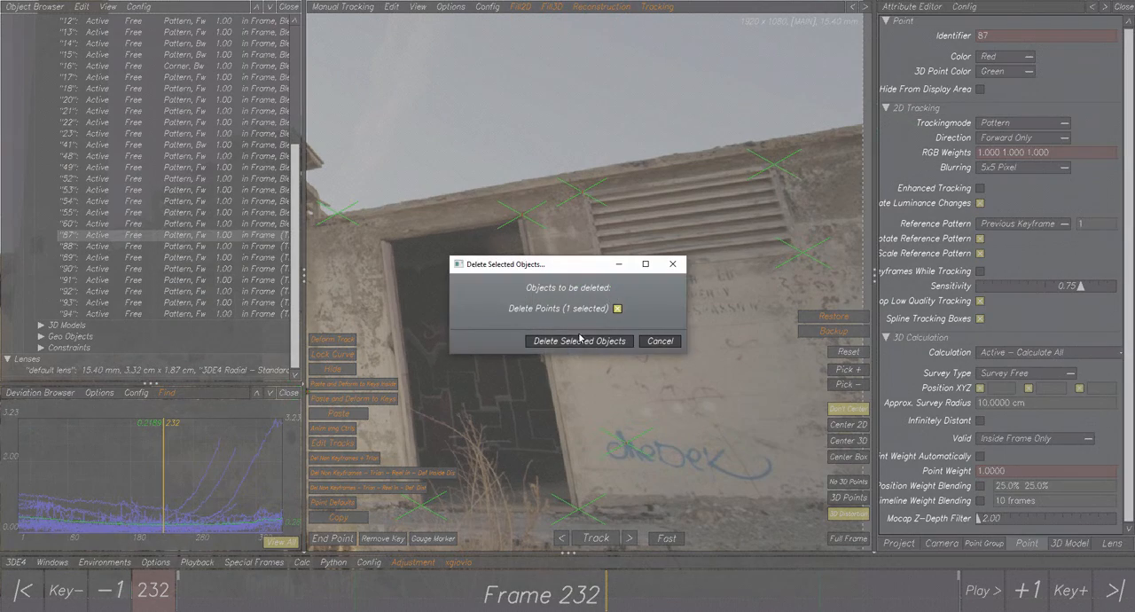
pyautogui.click(569, 333)
pyautogui.scroll(3, 587, 284)
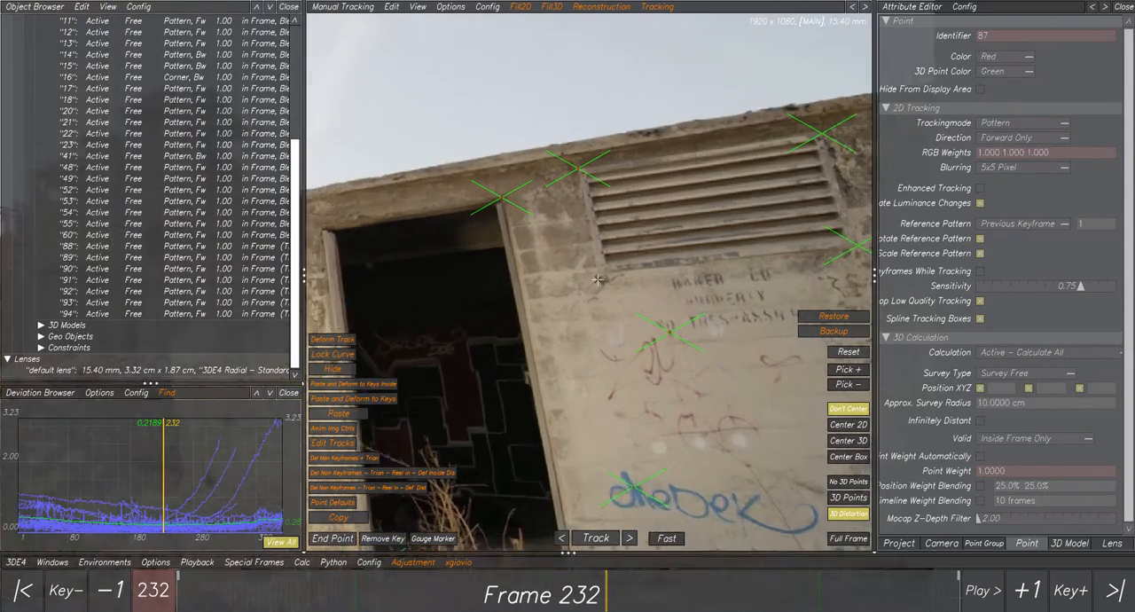
# Place a new tracking point on the vent's lower-left corner at frame 104 and keyframe it on that corner at frame 184.
pyautogui.moveTo(408, 588); pyautogui.dragTo(368, 586)
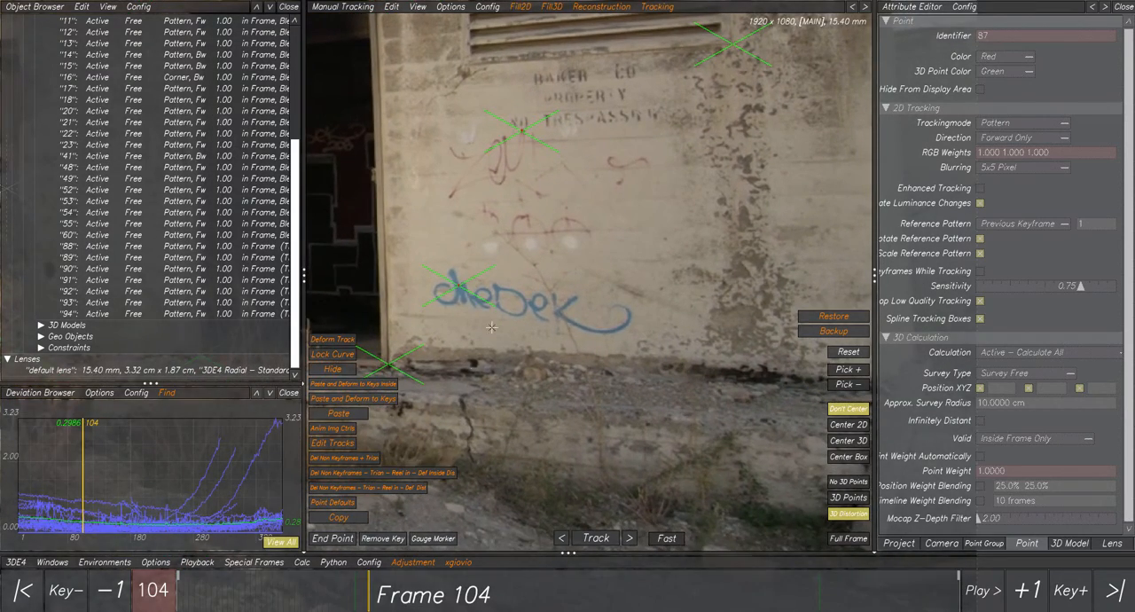
pyautogui.moveTo(490, 85); pyautogui.dragTo(548, 258, button='middle')
pyautogui.keyDown('ctrl'); pyautogui.click(522, 235); pyautogui.keyUp('ctrl')
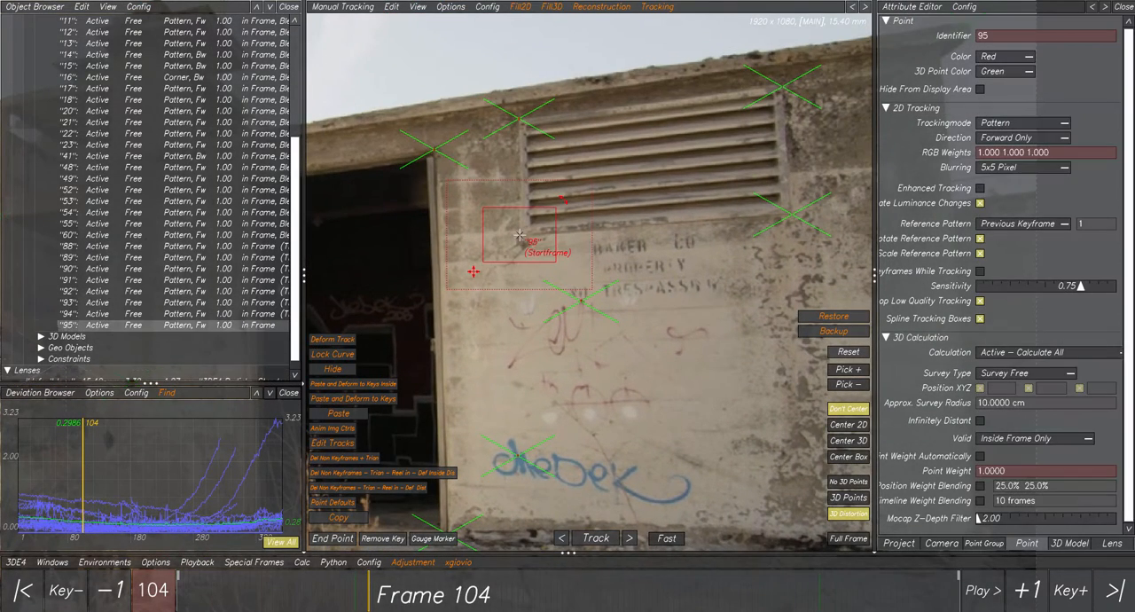
pyautogui.click(491, 603)
pyautogui.moveTo(490, 603); pyautogui.dragTo(517, 603)
pyautogui.keyDown('ctrl'); pyautogui.click(600, 356); pyautogui.keyUp('ctrl')
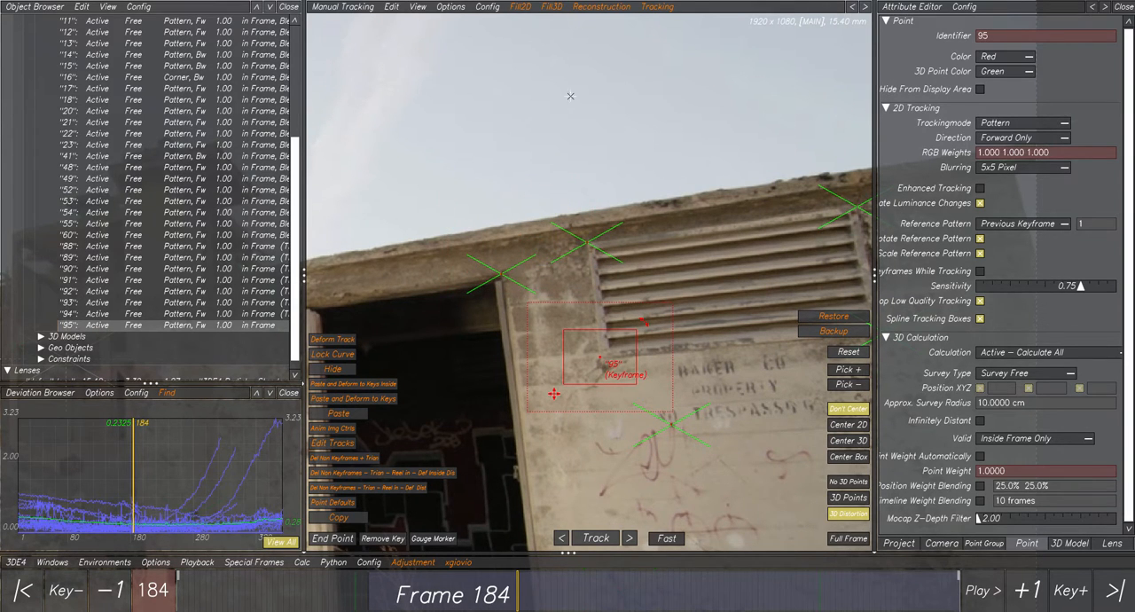
# Run Del Non Keys,Triangulate and Reel in Inside Dist v1.0 on the new vent point and scrub back to frame 143.
pyautogui.click(597, 8)
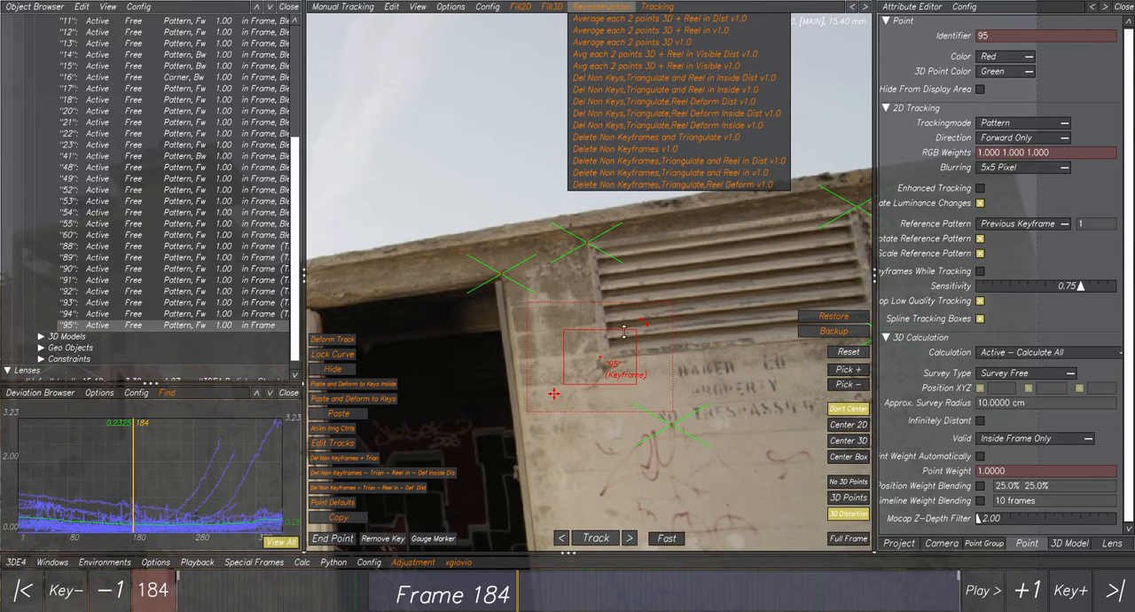
pyautogui.click(715, 78)
pyautogui.moveTo(481, 587); pyautogui.dragTo(439, 600)
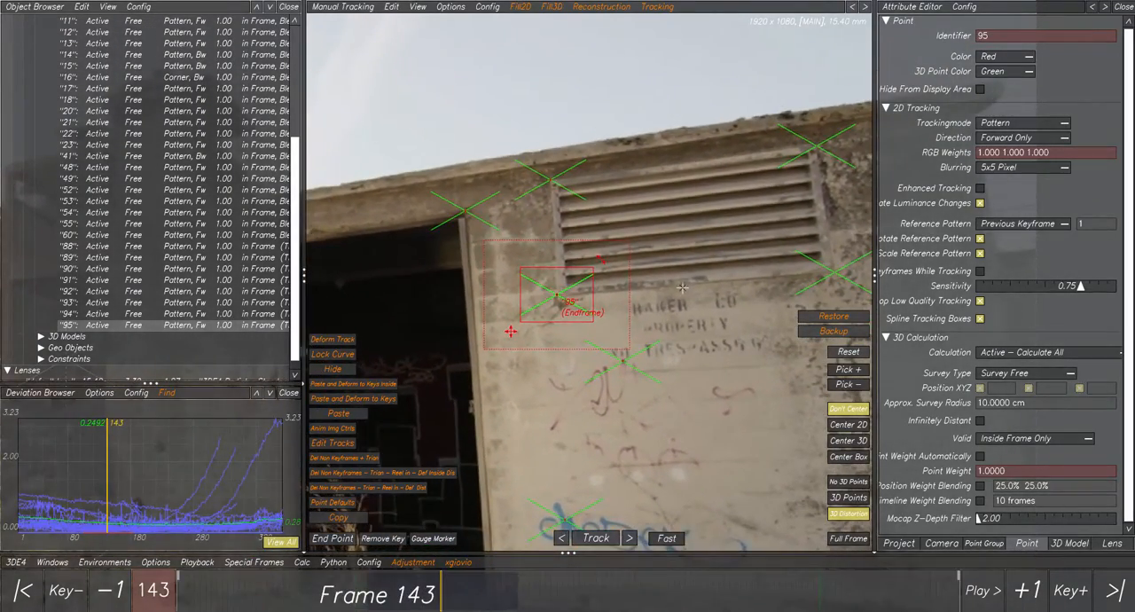
pyautogui.click(598, 9)
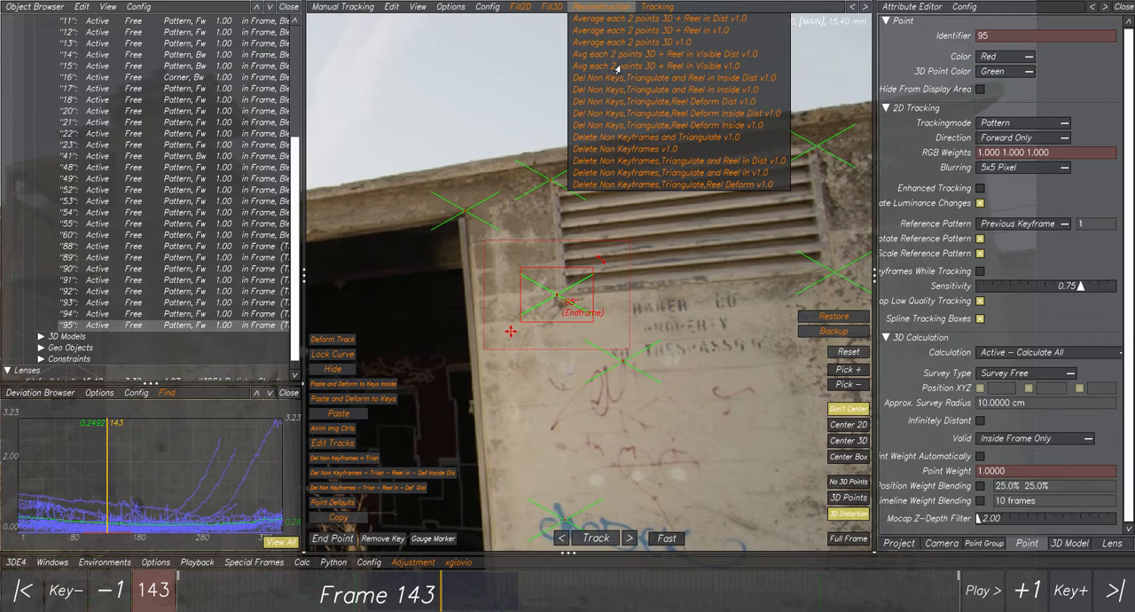
pyautogui.click(553, 11)
pyautogui.click(602, 11)
pyautogui.click(635, 225)
pyautogui.moveTo(635, 225)
pyautogui.mouseDown(button='right')
pyautogui.moveTo(595, 250)
pyautogui.moveTo(640, 225)
pyautogui.mouseUp(button='right')
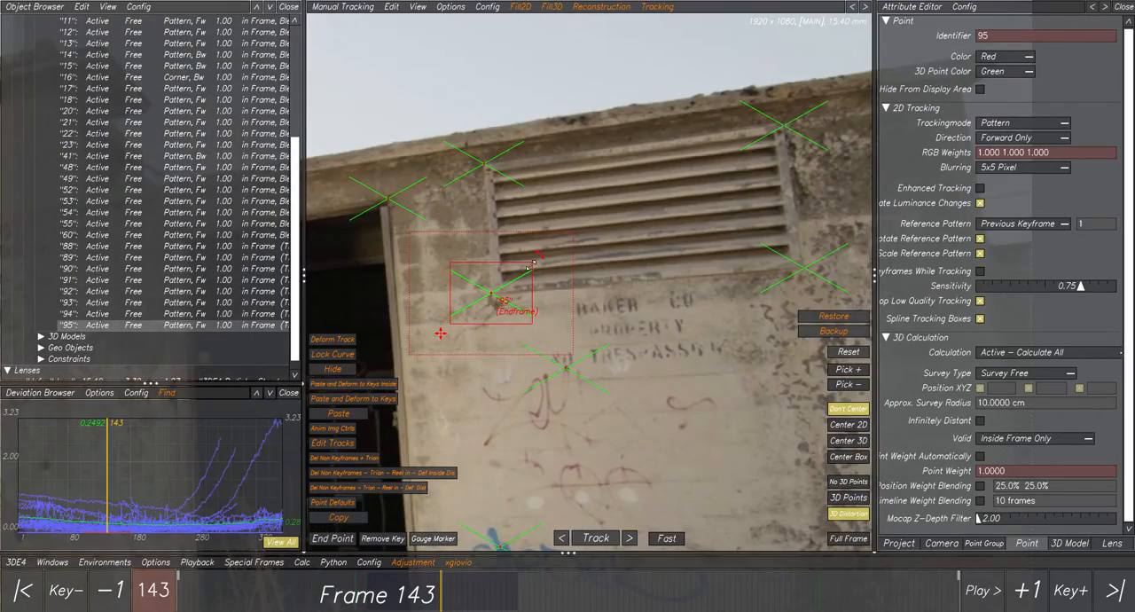
# Examine up close how the vent's lower-left 2D point aligns with its triangulated 3D point at frame 143.
pyautogui.moveTo(531, 264); pyautogui.dragTo(583, 232, button='middle')
pyautogui.scroll(8, 583, 232)
pyautogui.scroll(3, 519, 288)
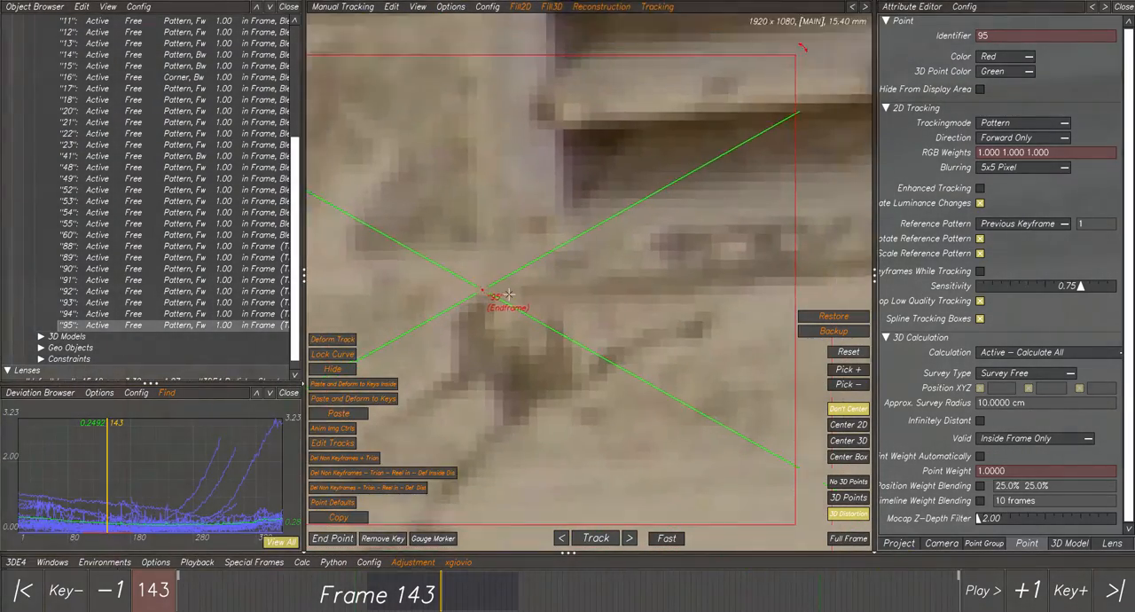
pyautogui.scroll(-4, 521, 286)
pyautogui.scroll(-5, 522, 285)
pyautogui.scroll(-1, 524, 284)
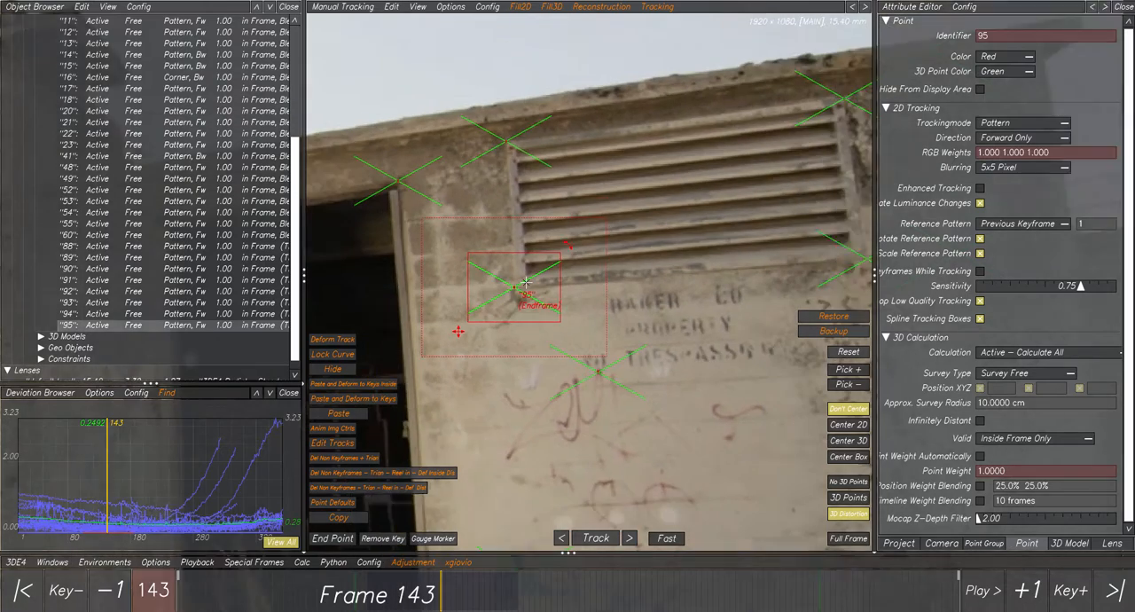
pyautogui.scroll(2, 526, 282)
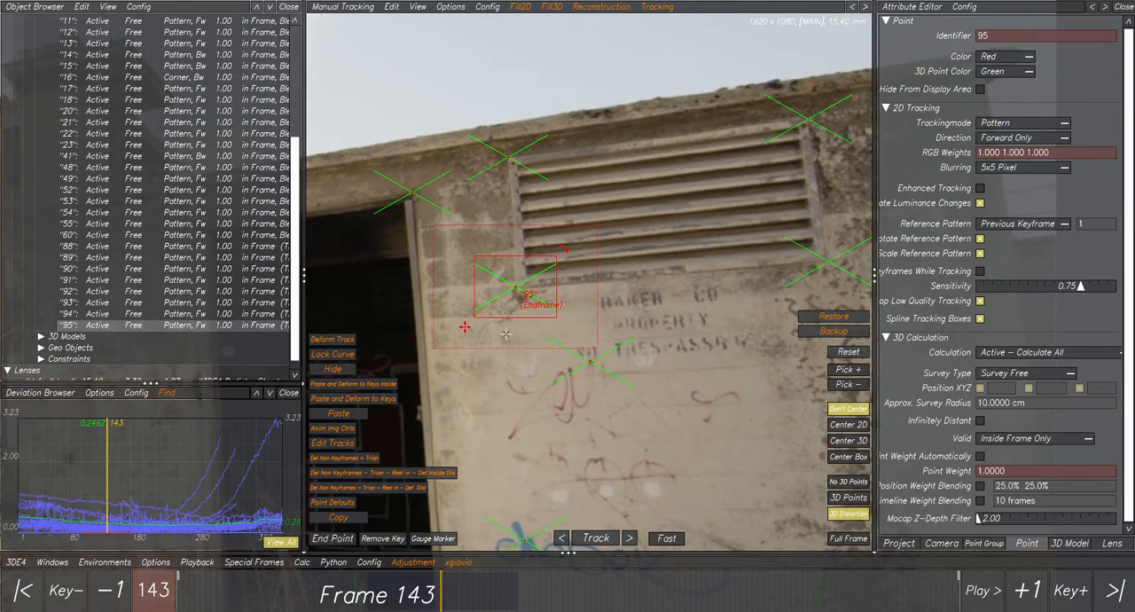
# Delete the vent's lower-left tracking point and place a new one on the same corner at frame 143.
pyautogui.press('Delete')
pyautogui.click(543, 343)
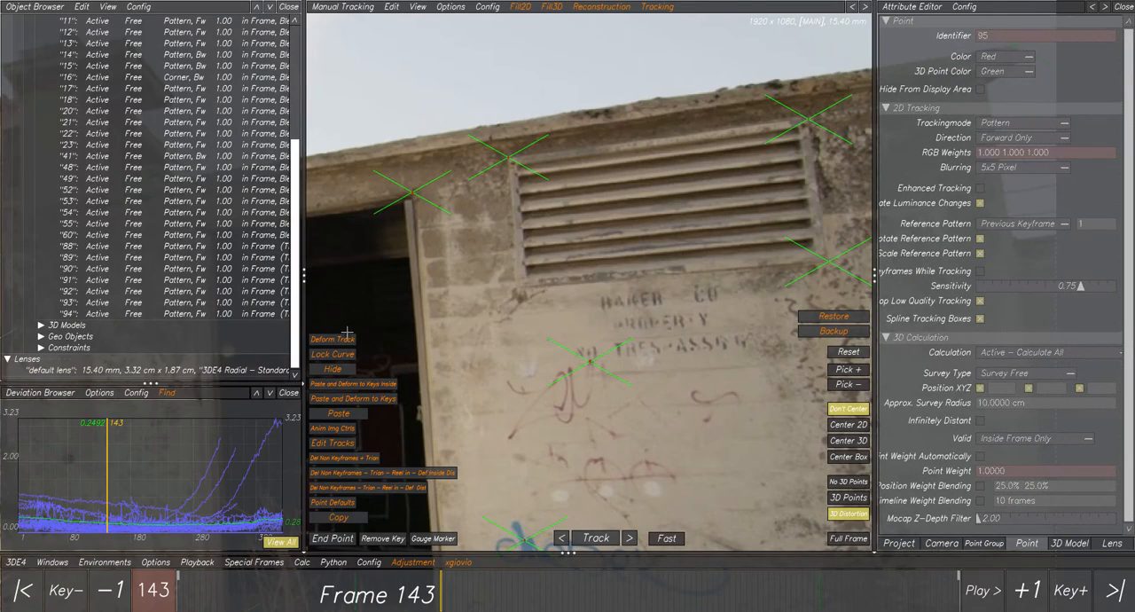
pyautogui.scroll(2, 511, 301)
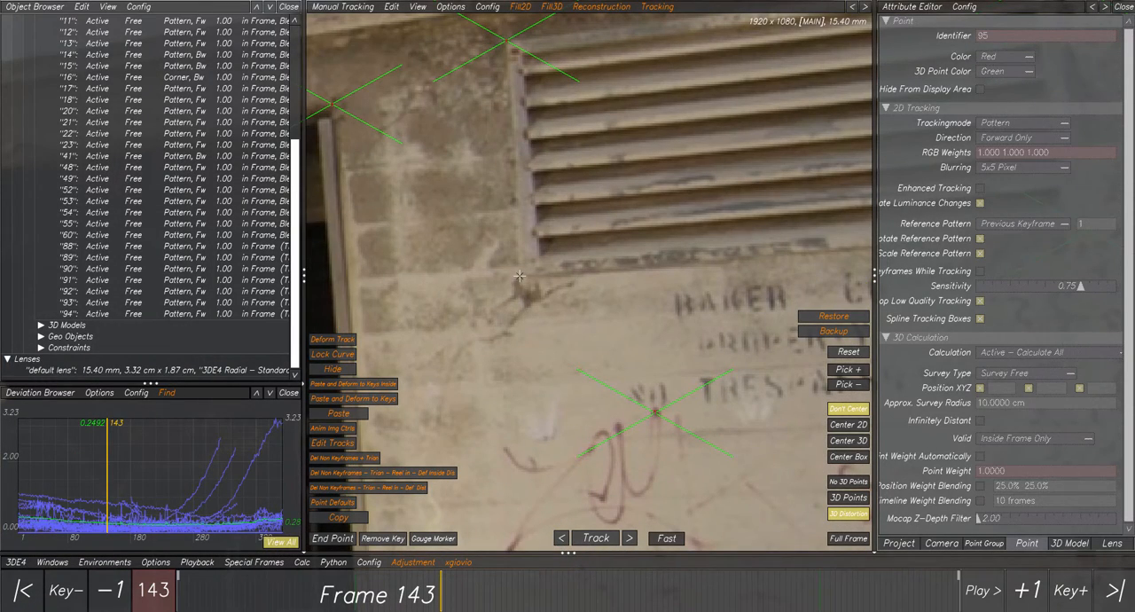
pyautogui.keyDown('ctrl'); pyautogui.click(521, 277); pyautogui.keyUp('ctrl')
pyautogui.scroll(-3, 561, 332)
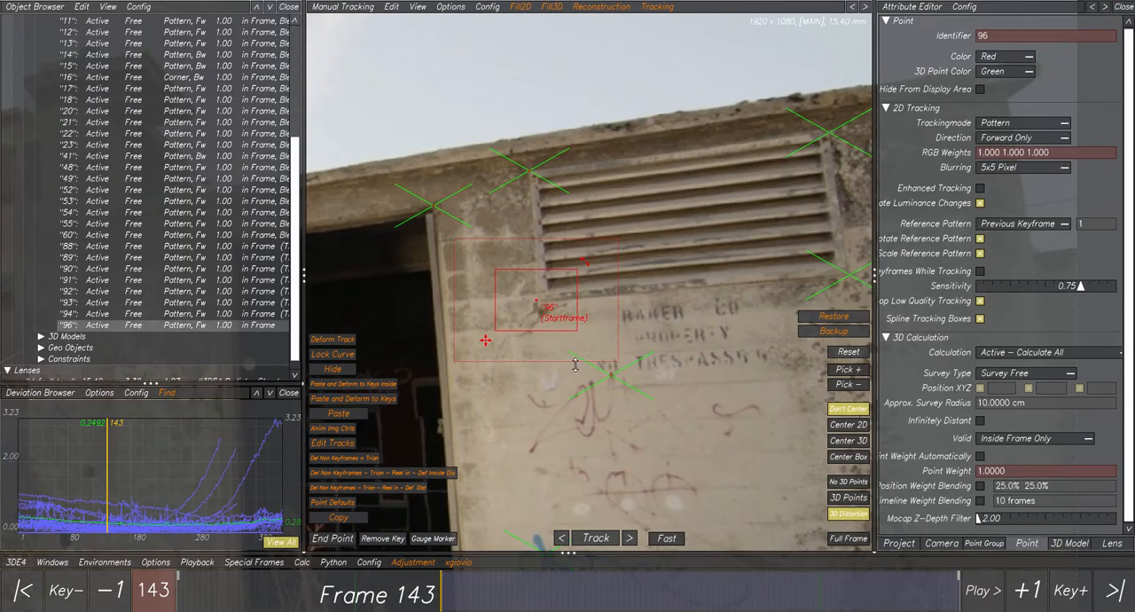
# Keyframe the new point on the vent's lower-left corner at frame 259.
pyautogui.click(633, 595)
pyautogui.moveTo(632, 595); pyautogui.dragTo(657, 595)
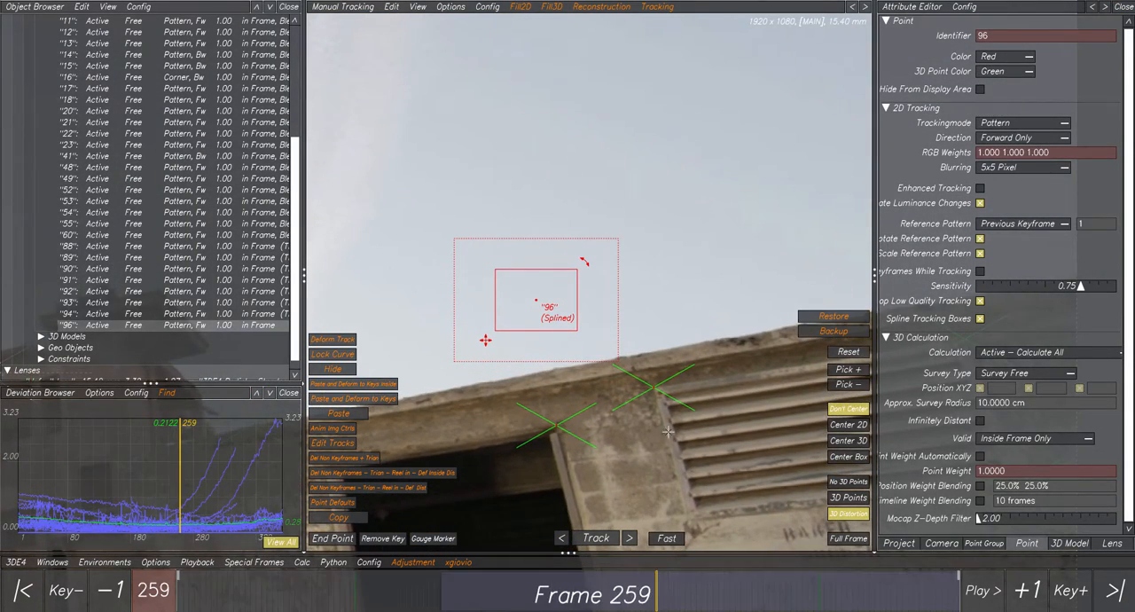
pyautogui.moveTo(623, 391); pyautogui.dragTo(523, 286, button='middle')
pyautogui.scroll(3, 532, 324)
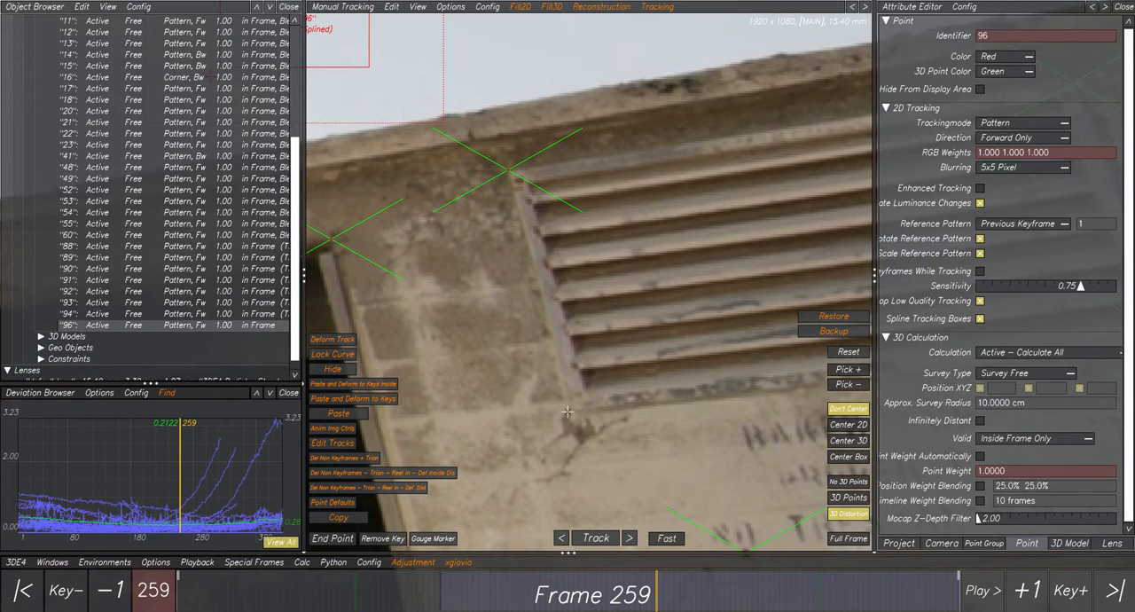
pyautogui.keyDown('ctrl'); pyautogui.click(575, 431); pyautogui.keyUp('ctrl')
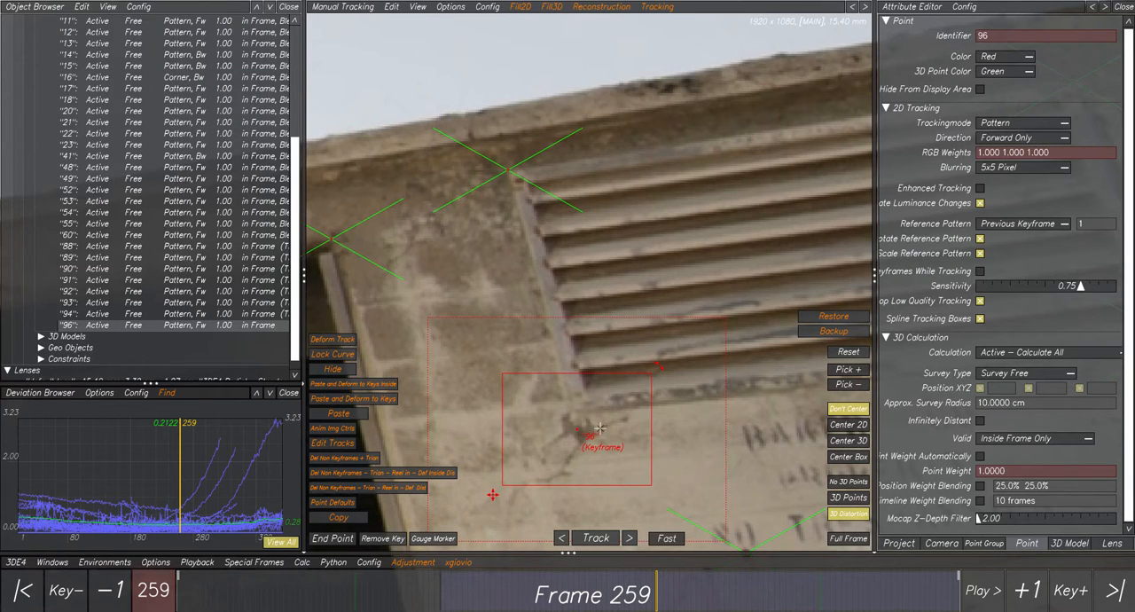
pyautogui.scroll(-2, 607, 429)
# Examine the vent corner's 2D and 3D points at frames 259, 157 and 132, with the view centered on the 3D point.
pyautogui.moveTo(628, 588); pyautogui.dragTo(655, 598)
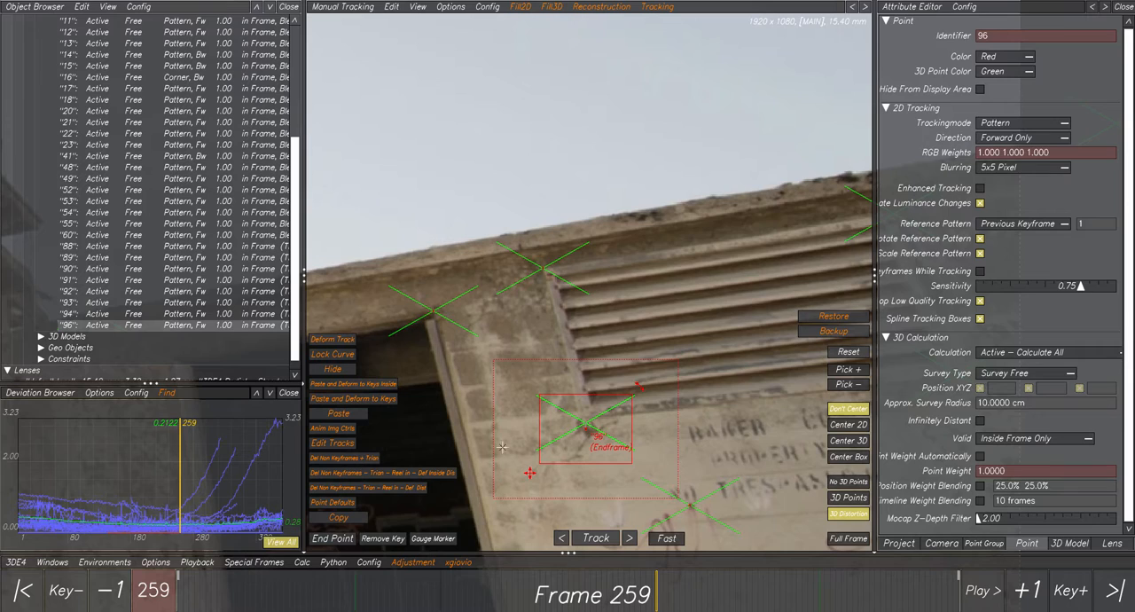
pyautogui.scroll(2, 595, 432)
pyautogui.moveTo(486, 589)
pyautogui.mouseDown()
pyautogui.moveTo(451, 590)
pyautogui.moveTo(467, 591)
pyautogui.mouseUp()
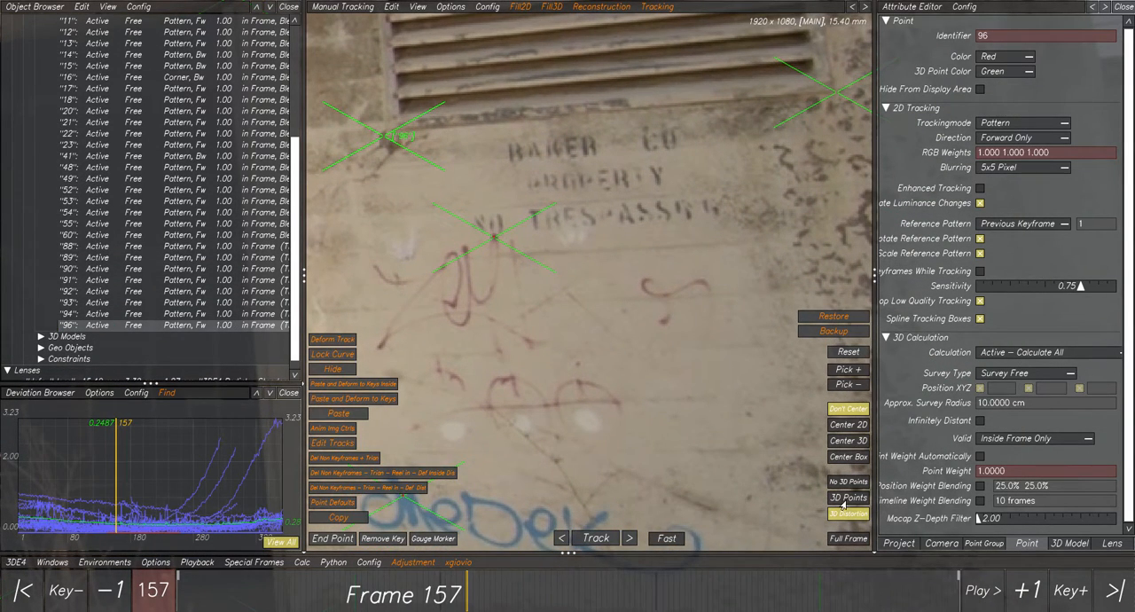
pyautogui.scroll(-2, 533, 346)
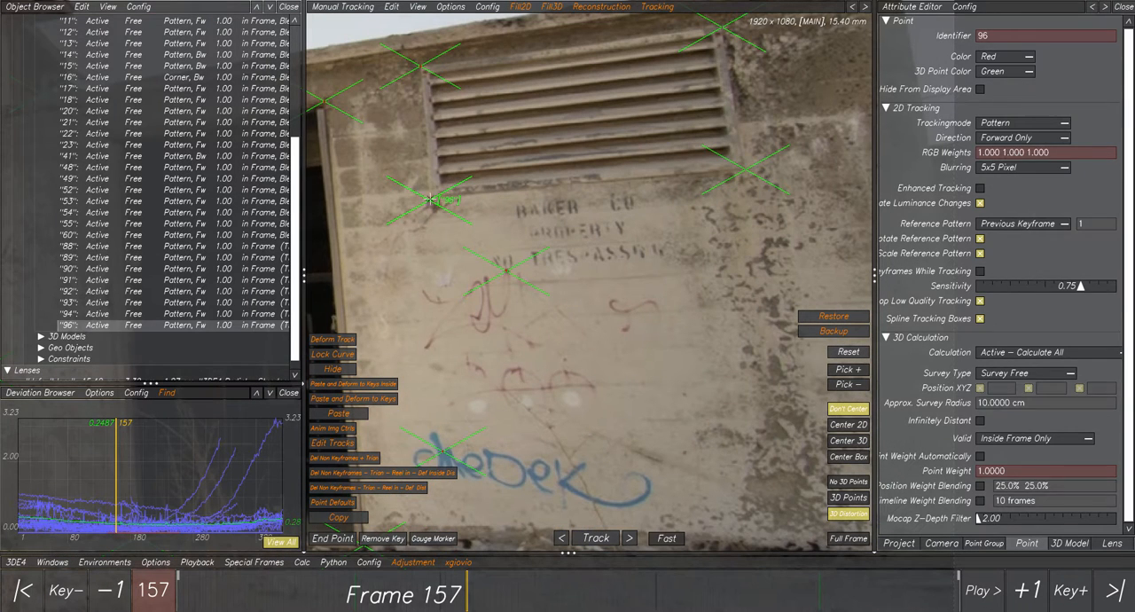
pyautogui.click(847, 440)
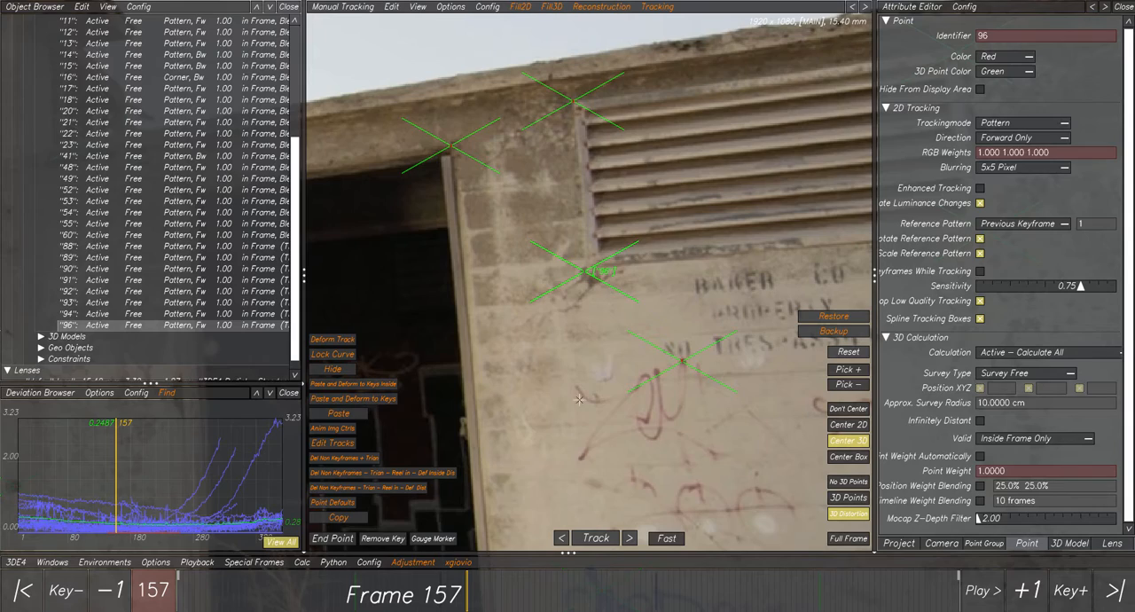
pyautogui.moveTo(467, 596); pyautogui.dragTo(421, 599)
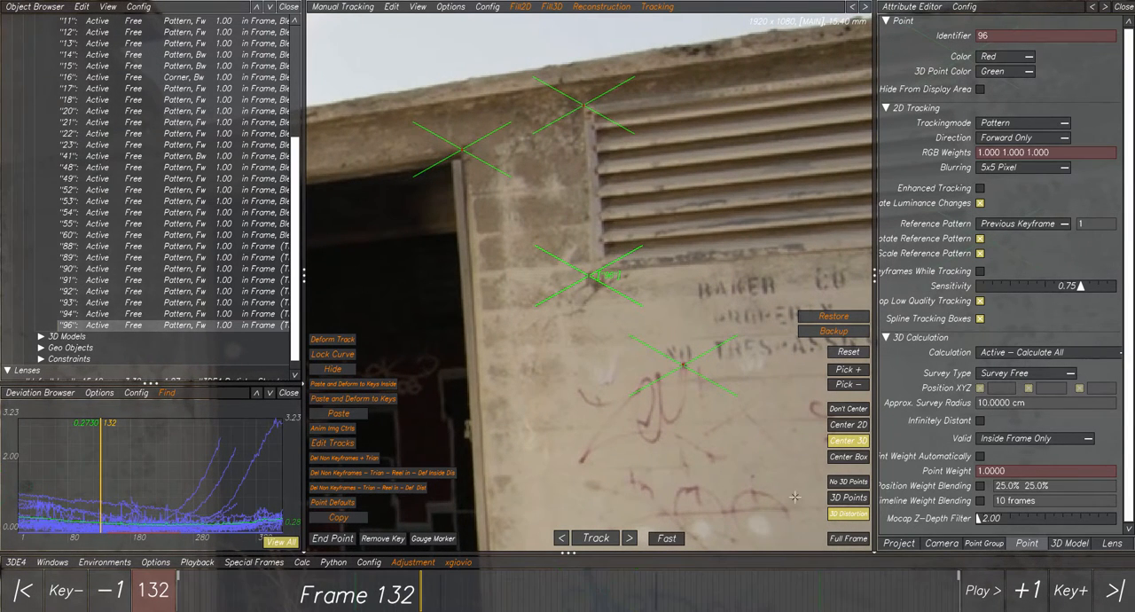
# Hide the 3D points, center the view on the 2D point and check the vent corner's track up to frame 259.
pyautogui.click(857, 483)
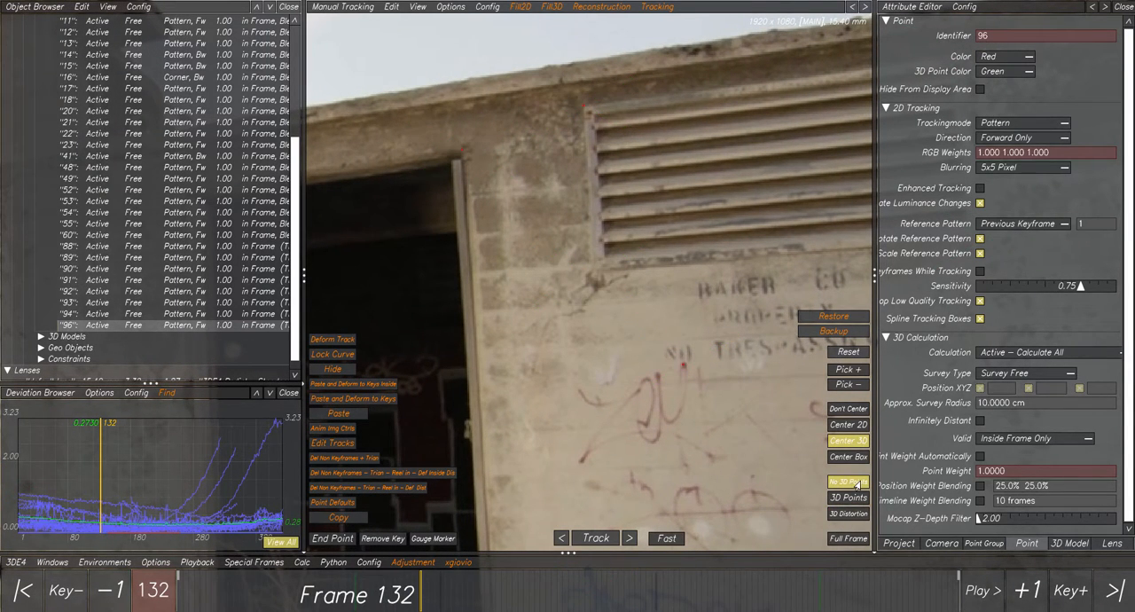
pyautogui.click(854, 427)
pyautogui.click(854, 412)
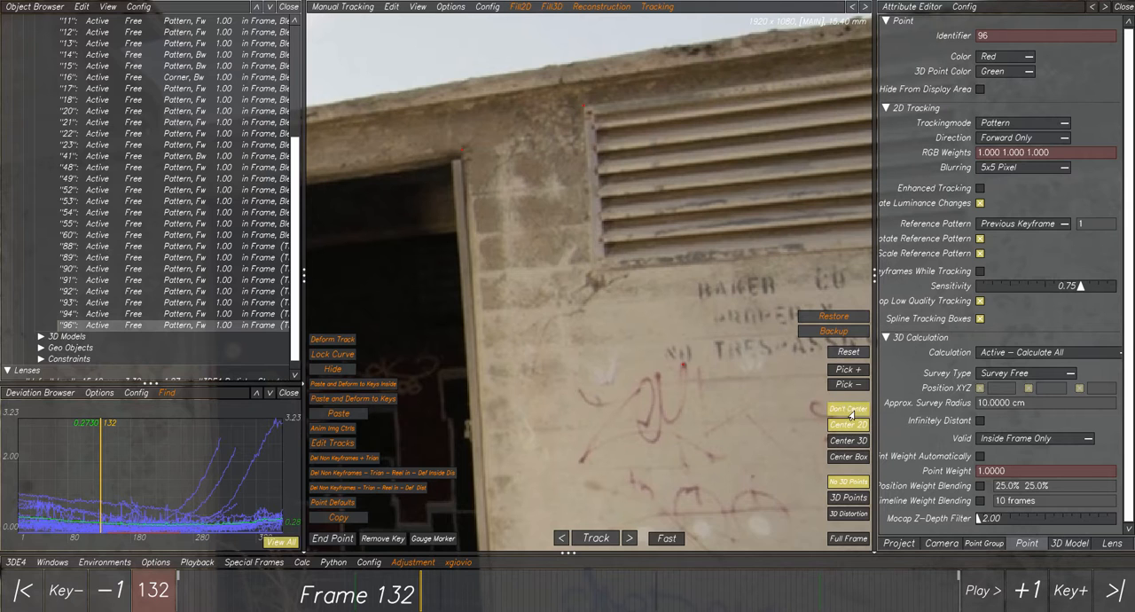
pyautogui.moveTo(417, 596); pyautogui.dragTo(654, 603)
pyautogui.click(848, 424)
pyautogui.click(651, 599)
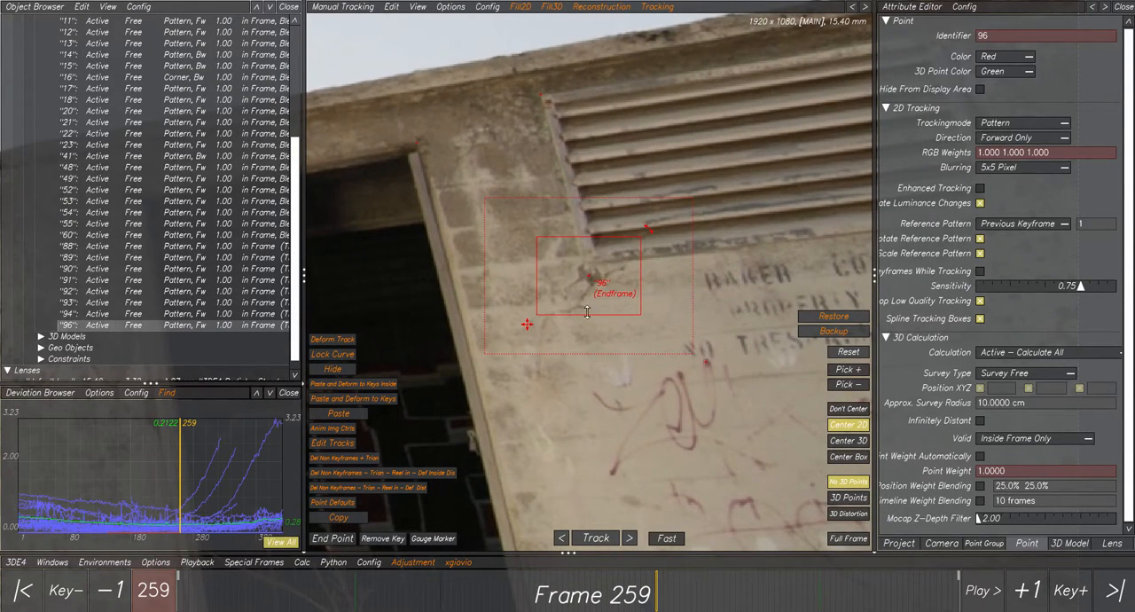
# Show the 3D points again and compare the vent corner's 2D and 3D positions up close at frame 259.
pyautogui.click(841, 498)
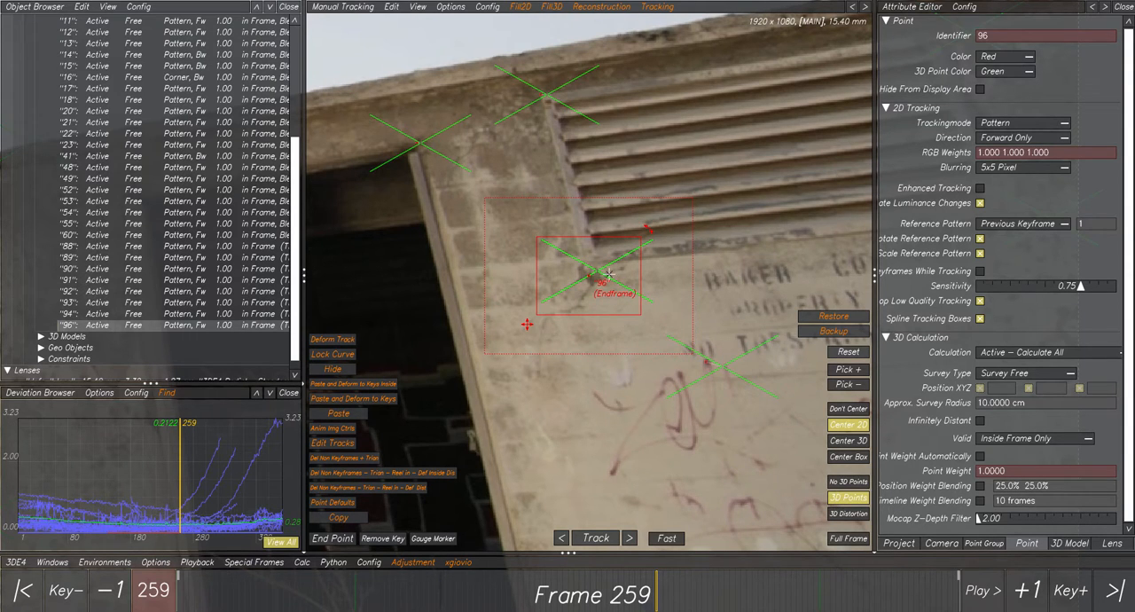
pyautogui.scroll(1, 597, 272)
pyautogui.scroll(1, 597, 271)
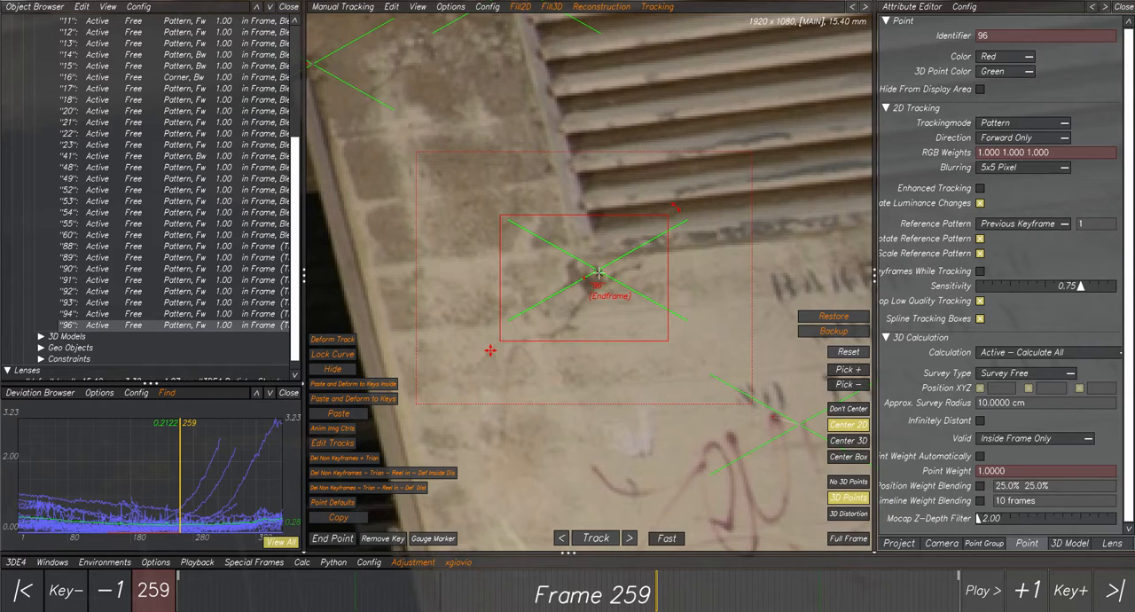
pyautogui.scroll(-1, 599, 272)
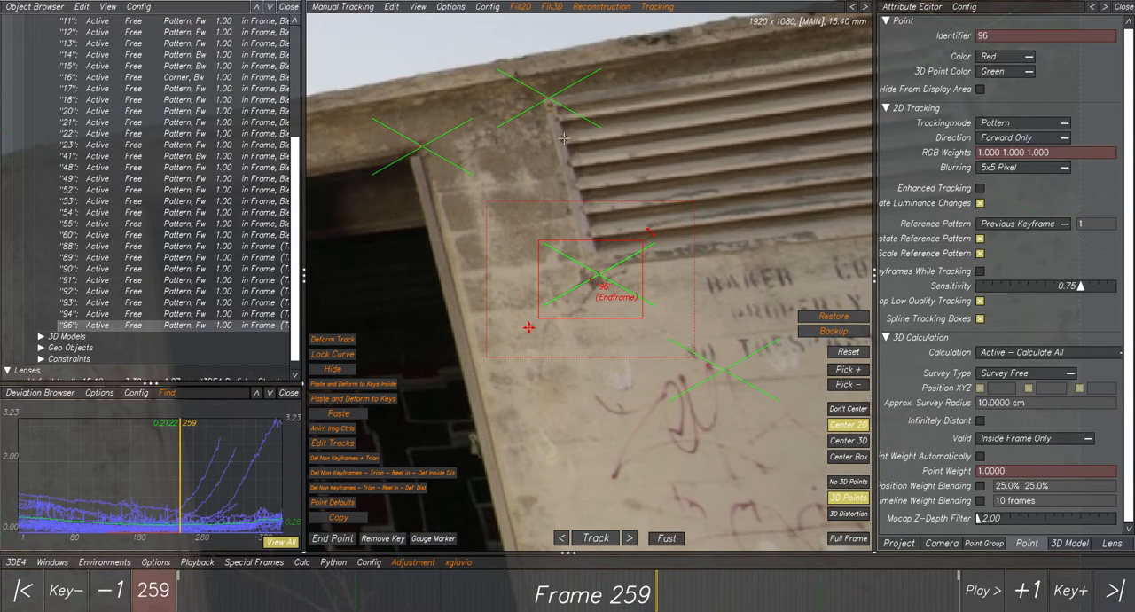
# Back up the vent corner point's track and open the list of reconstruction scripts.
pyautogui.click(604, 7)
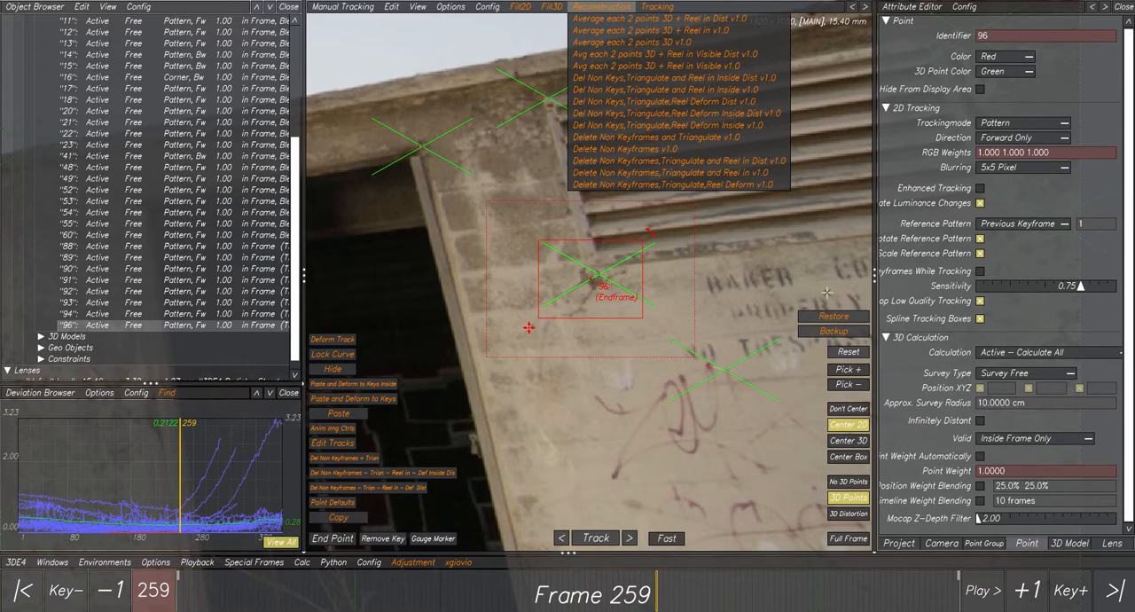
pyautogui.click(823, 332)
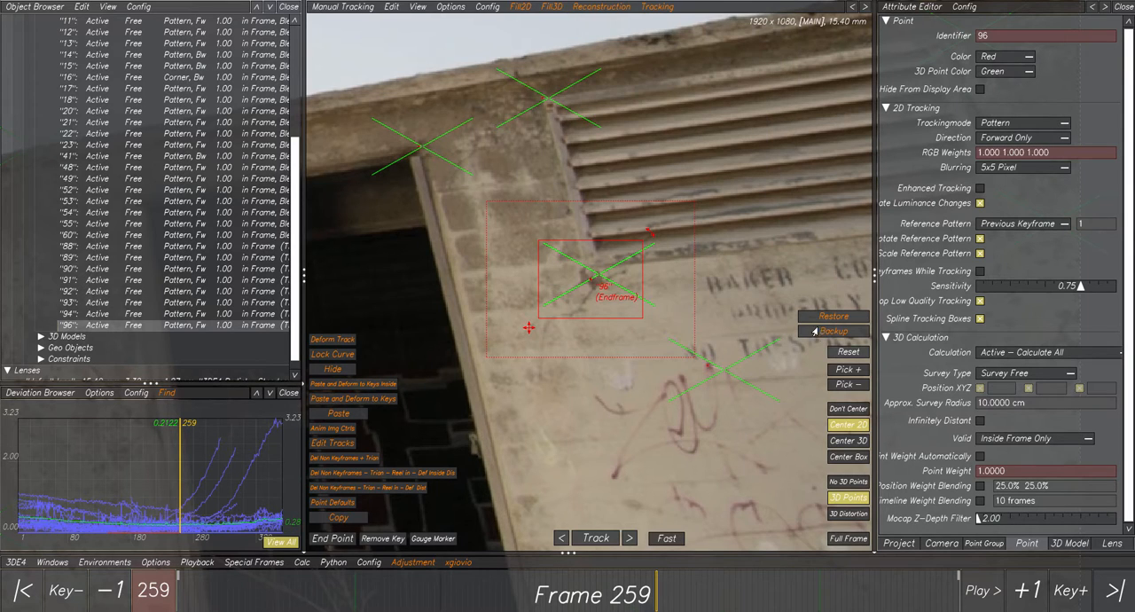
pyautogui.click(605, 9)
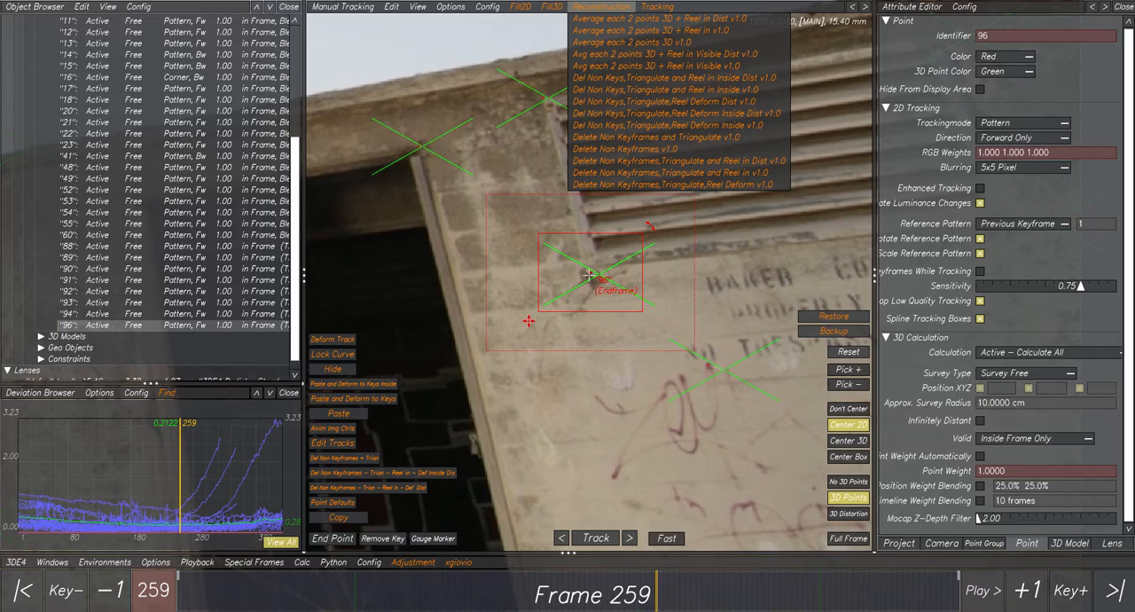
# Return to frame 1, display the 3D points with distortion and examine up close how the vent corner's 2D and 3D points align.
pyautogui.moveTo(619, 598); pyautogui.dragTo(116, 587)
pyautogui.click(843, 518)
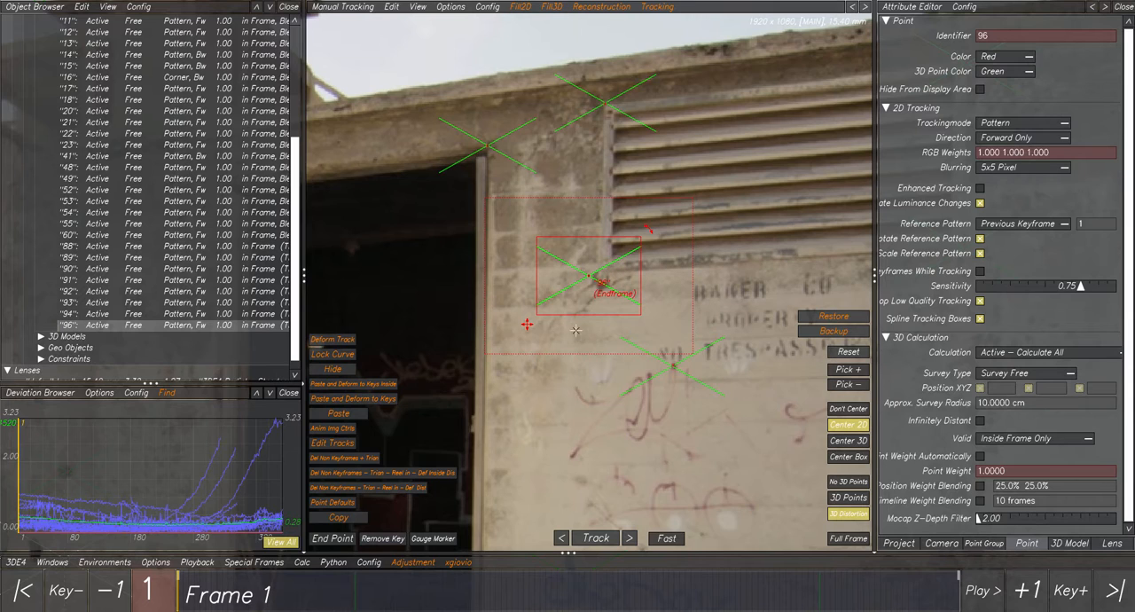
pyautogui.scroll(2, 586, 274)
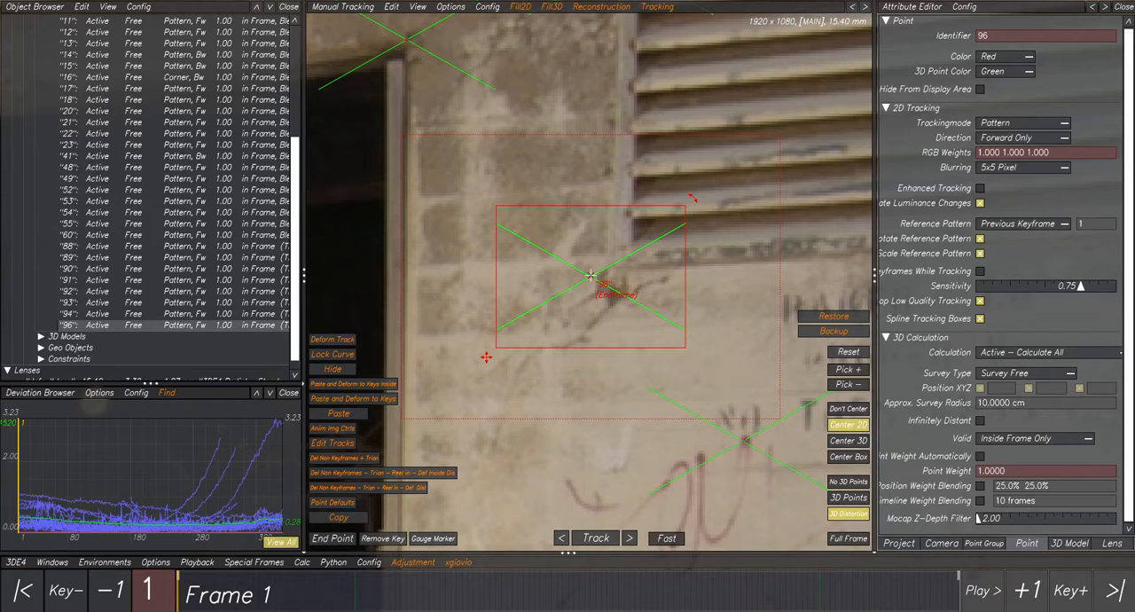
pyautogui.scroll(-3, 590, 277)
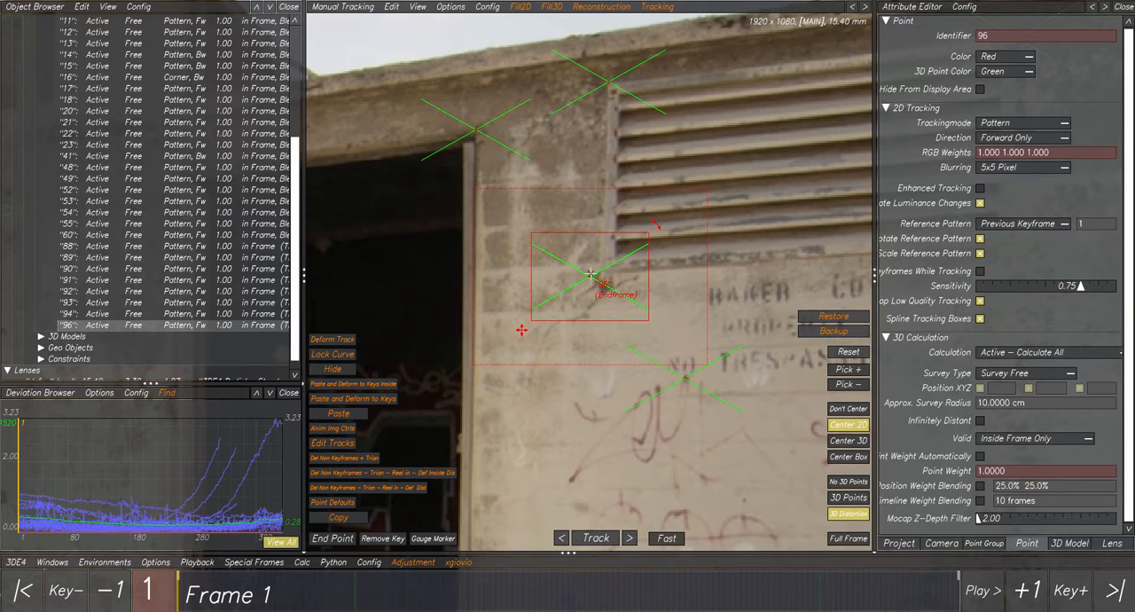
pyautogui.scroll(3, 590, 277)
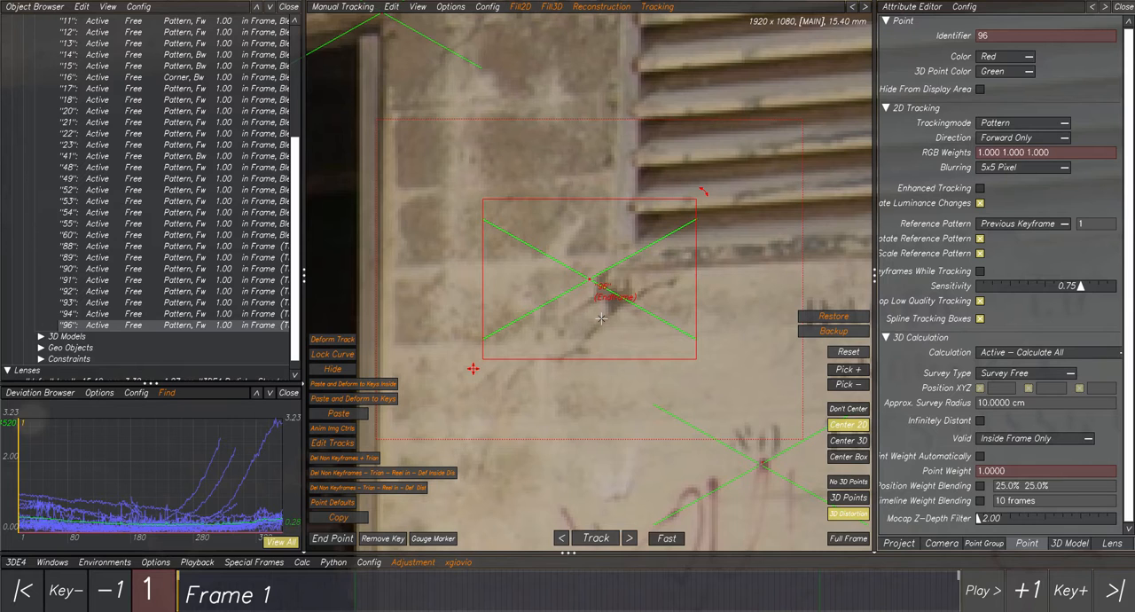
pyautogui.scroll(-3, 602, 317)
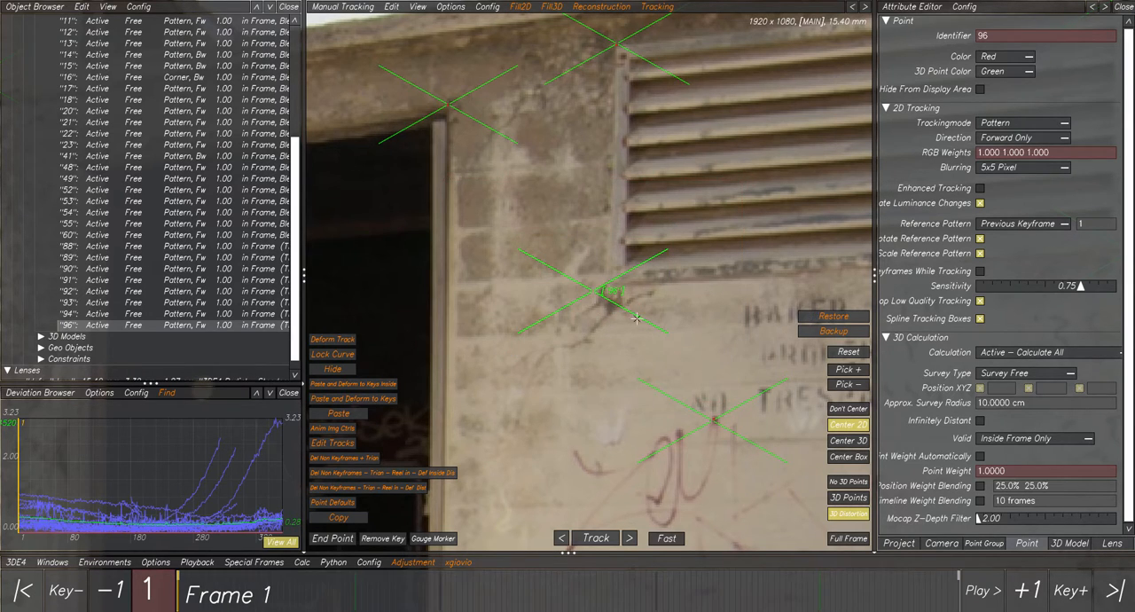
# Compare the vent corner's 2D track with its 3D point at frames 143, 259 and 146.
pyautogui.scroll(-2, 637, 319)
pyautogui.moveTo(597, 589); pyautogui.dragTo(438, 600)
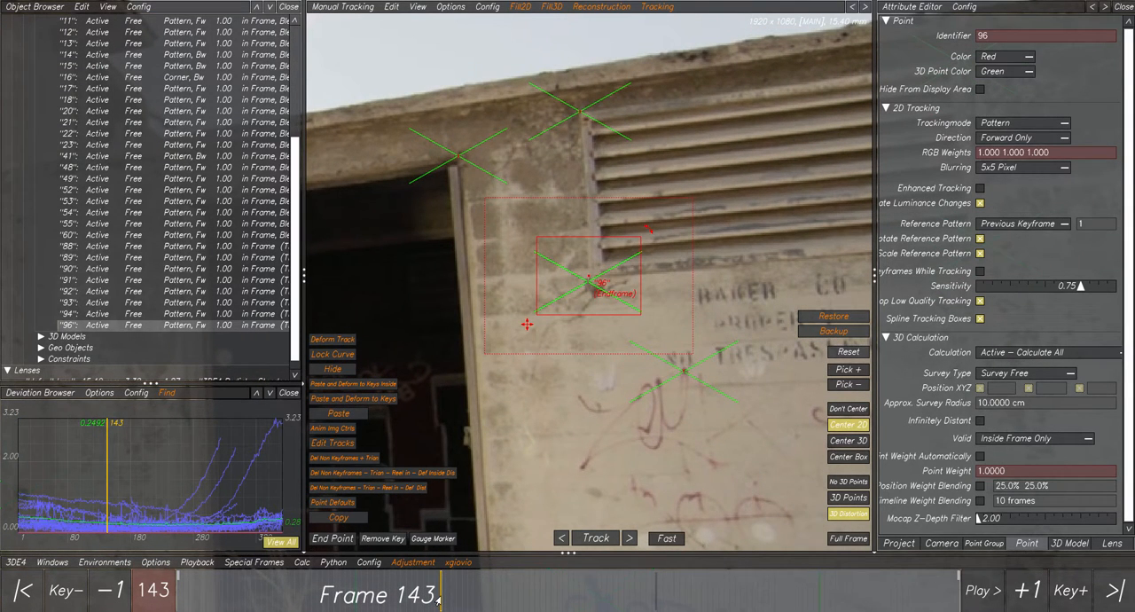
pyautogui.moveTo(438, 600); pyautogui.dragTo(656, 595)
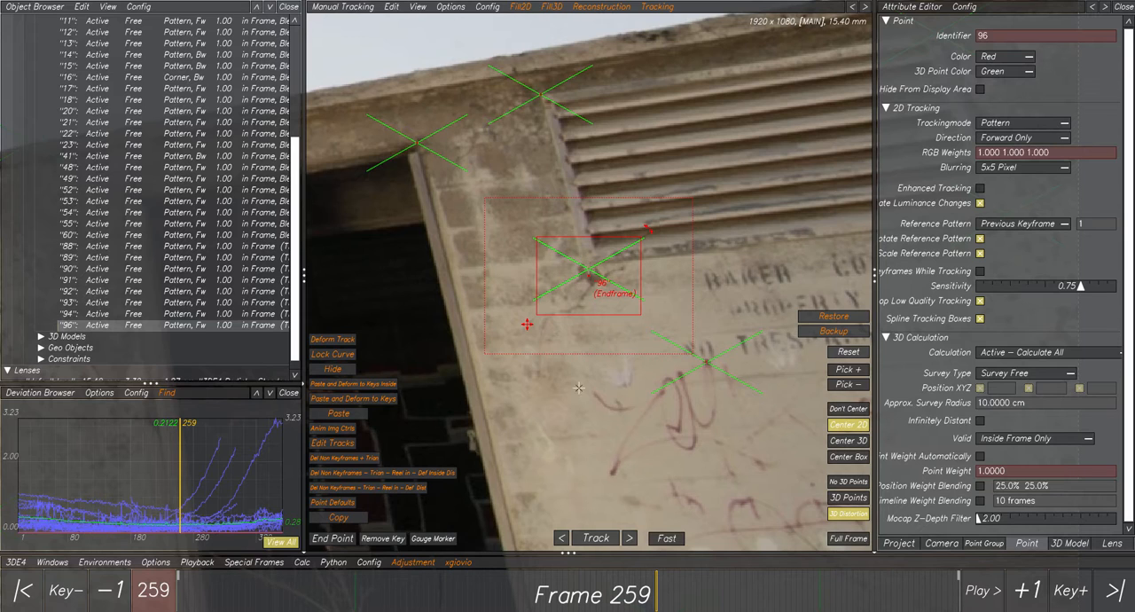
pyautogui.moveTo(449, 596); pyautogui.dragTo(446, 595)
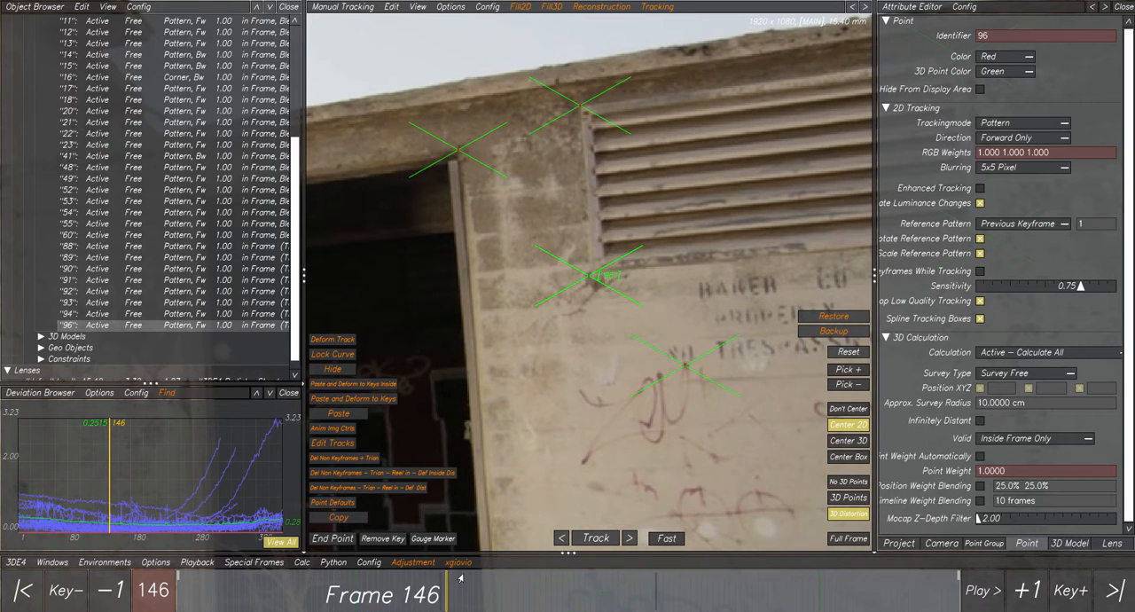
# Run Del Non Keys,Triangulate,Reel Deform Inside Dist v1.0 on the vent's lower-left point and check its track at frames 145, 162 and 259.
pyautogui.click(595, 10)
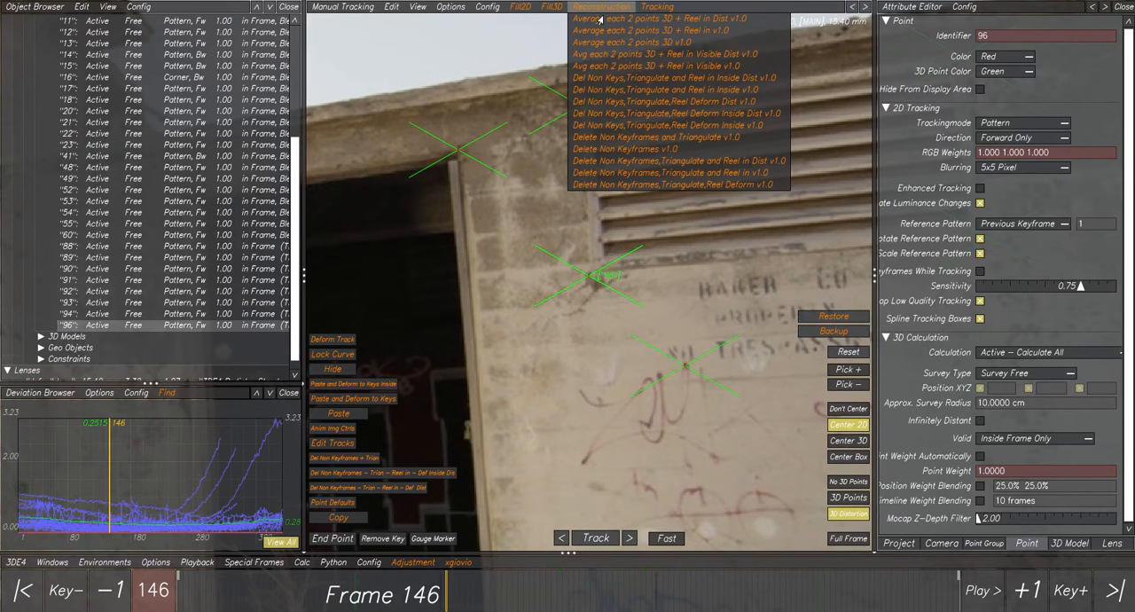
pyautogui.click(710, 116)
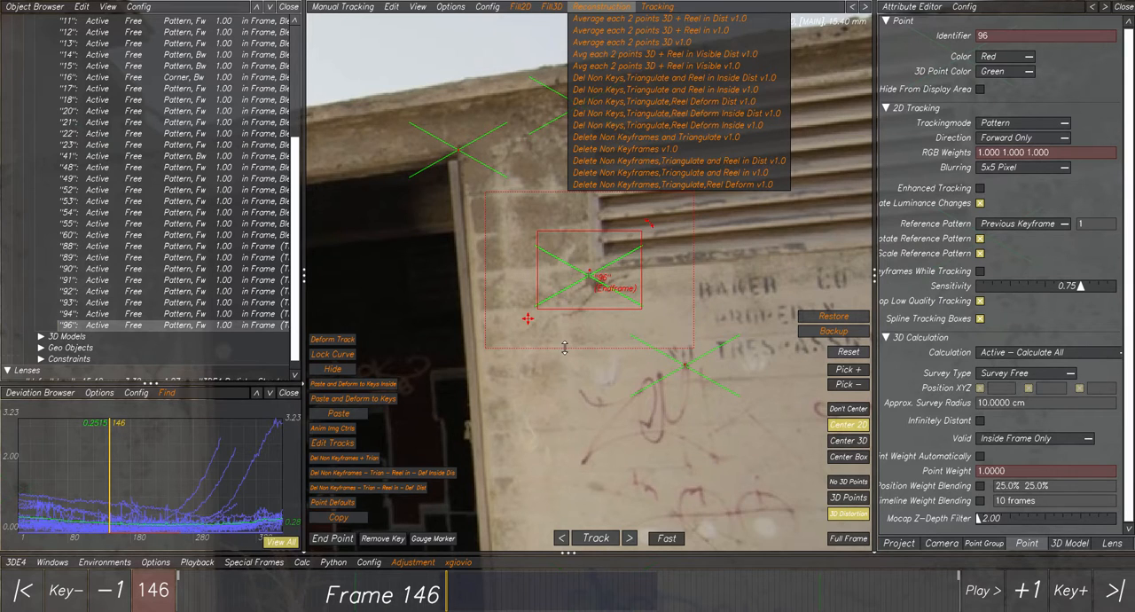
pyautogui.click(442, 590)
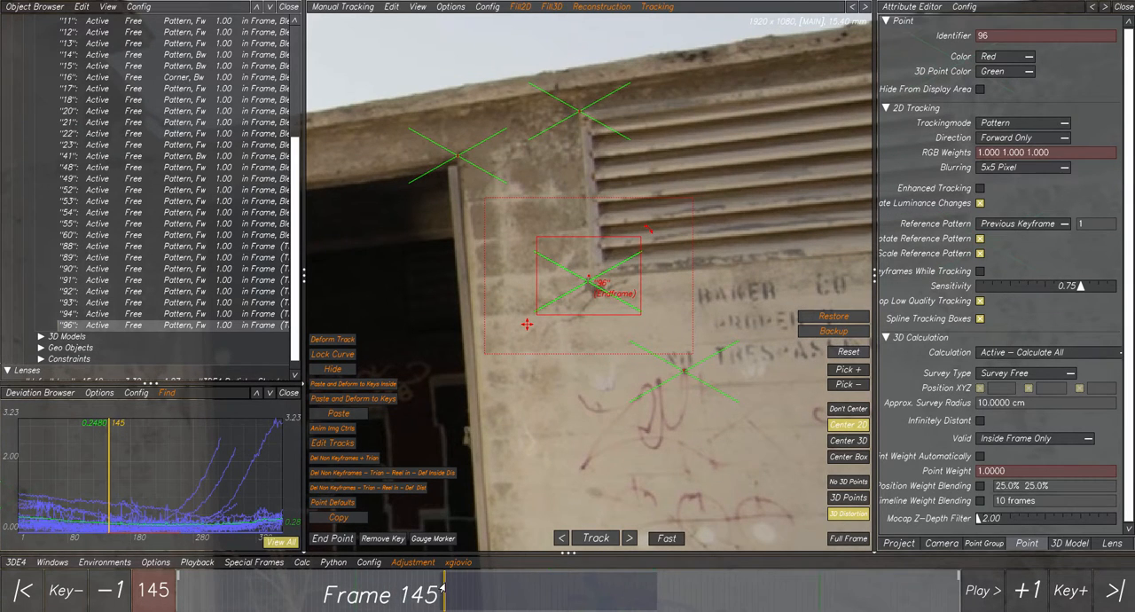
pyautogui.moveTo(442, 589); pyautogui.dragTo(476, 589)
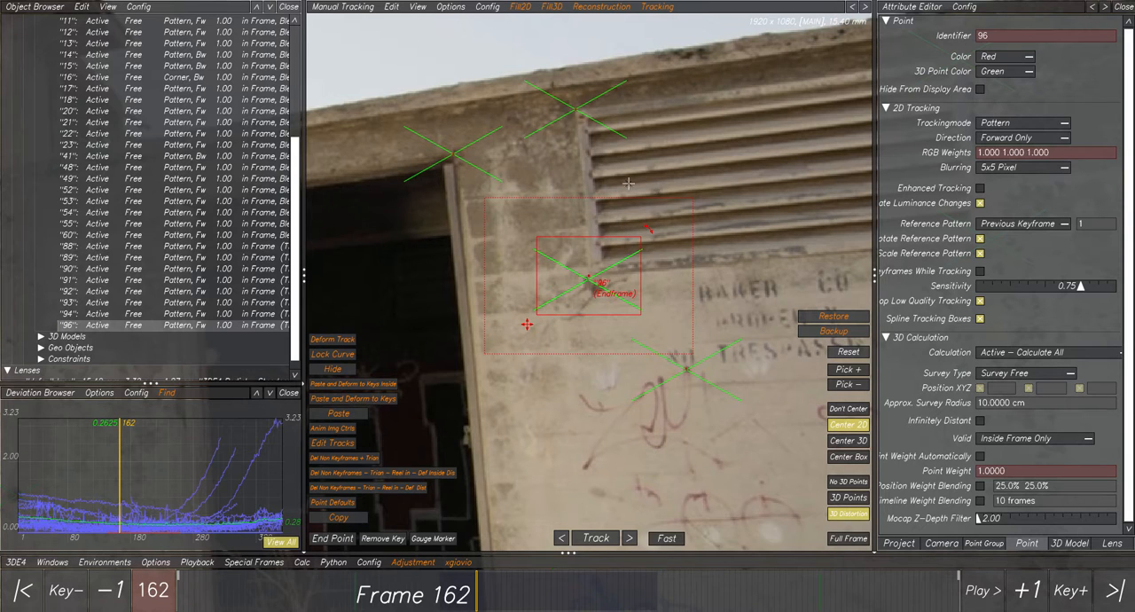
pyautogui.scroll(2, 601, 275)
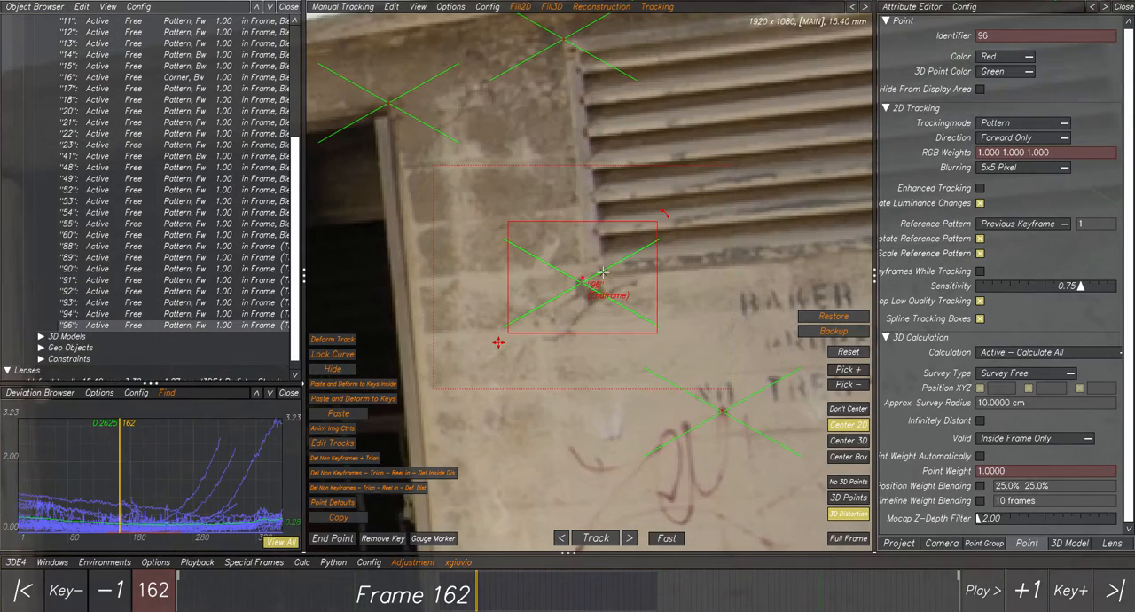
pyautogui.moveTo(460, 584)
pyautogui.mouseDown()
pyautogui.moveTo(437, 585)
pyautogui.moveTo(669, 608)
pyautogui.moveTo(656, 609)
pyautogui.mouseUp()
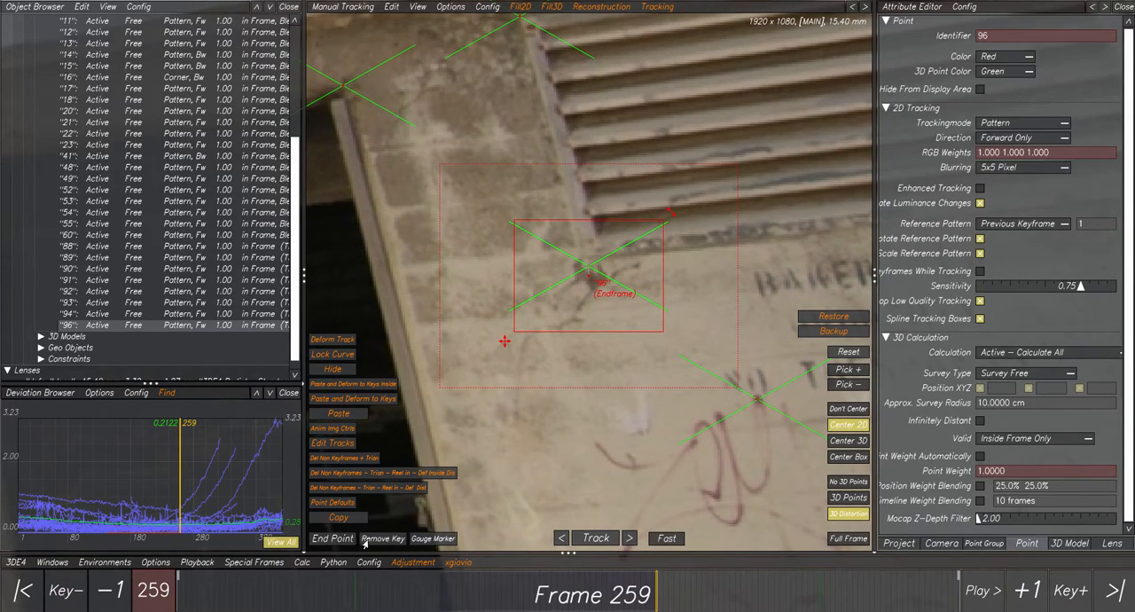
# Recalculate the scene with Calc All From Scratch, use the result and check the vent's lower-left corner point at frame 258.
pyautogui.click(303, 563)
pyautogui.click(357, 436)
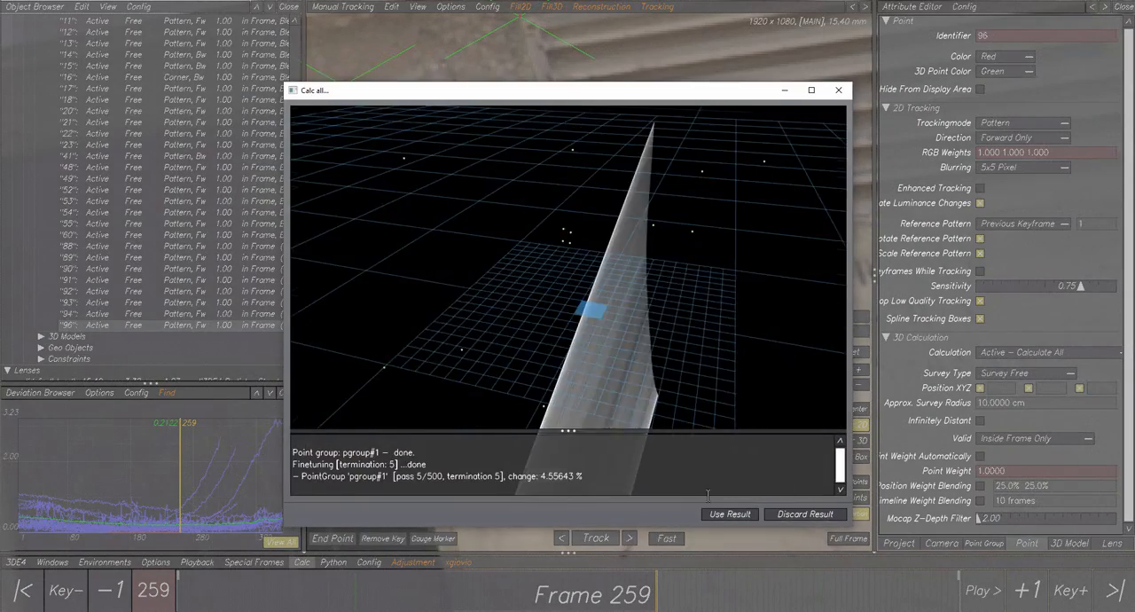
pyautogui.click(729, 514)
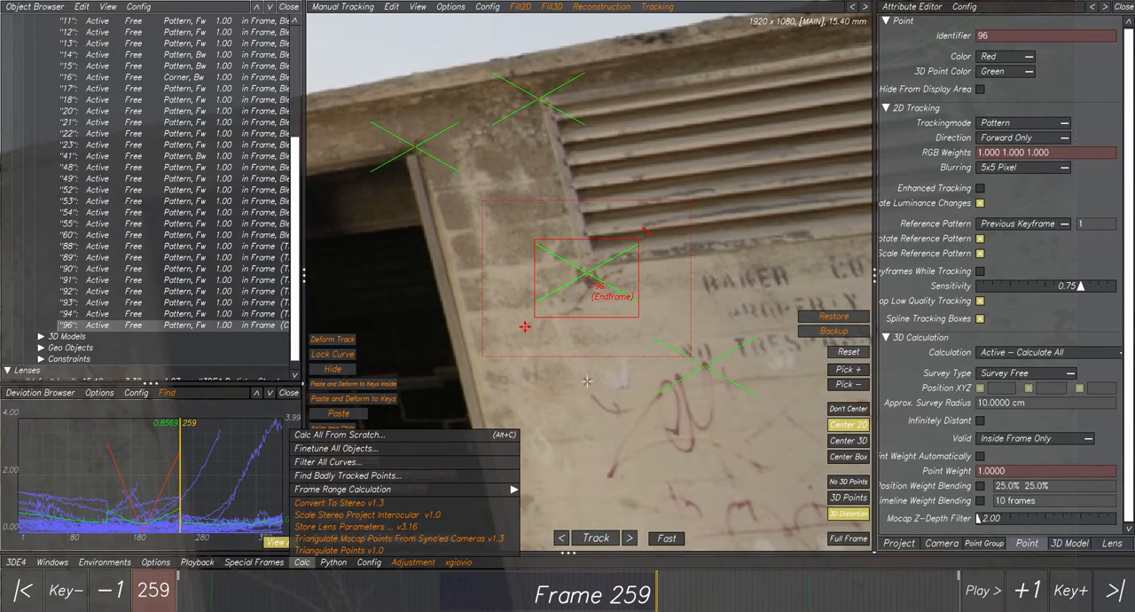
pyautogui.moveTo(656, 581)
pyautogui.mouseDown()
pyautogui.moveTo(440, 581)
pyautogui.moveTo(673, 583)
pyautogui.moveTo(661, 583)
pyautogui.mouseUp()
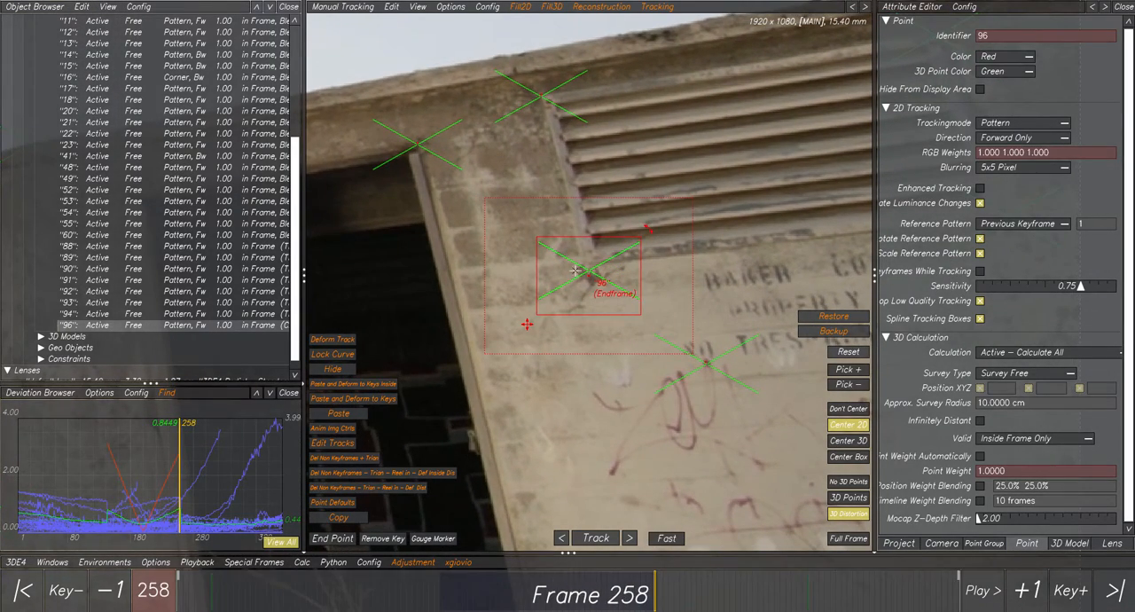
pyautogui.scroll(3, 577, 270)
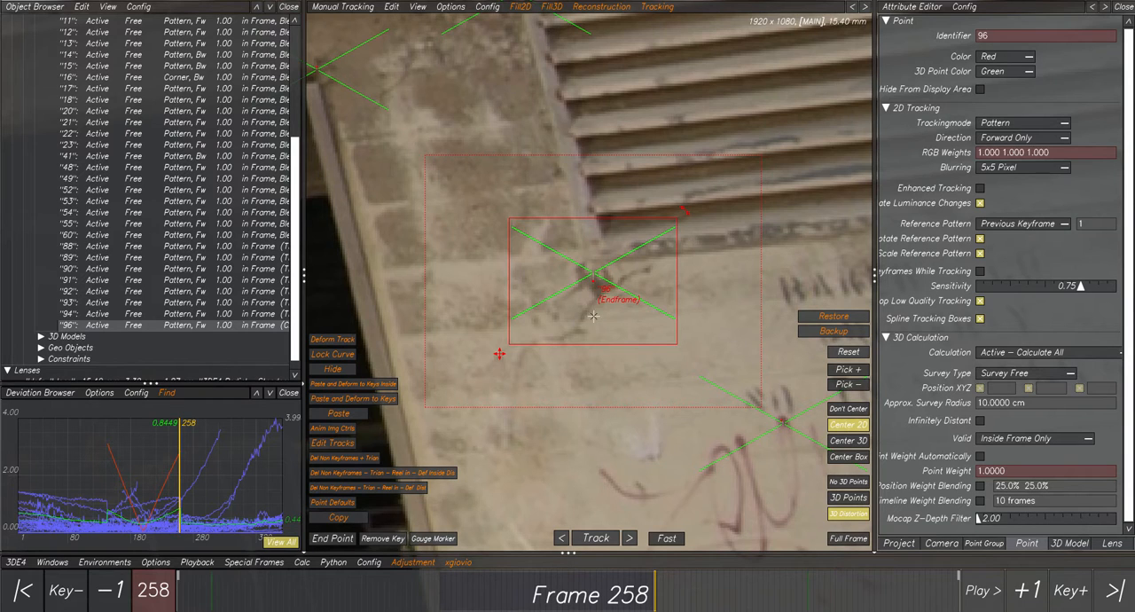
pyautogui.scroll(-3, 604, 407)
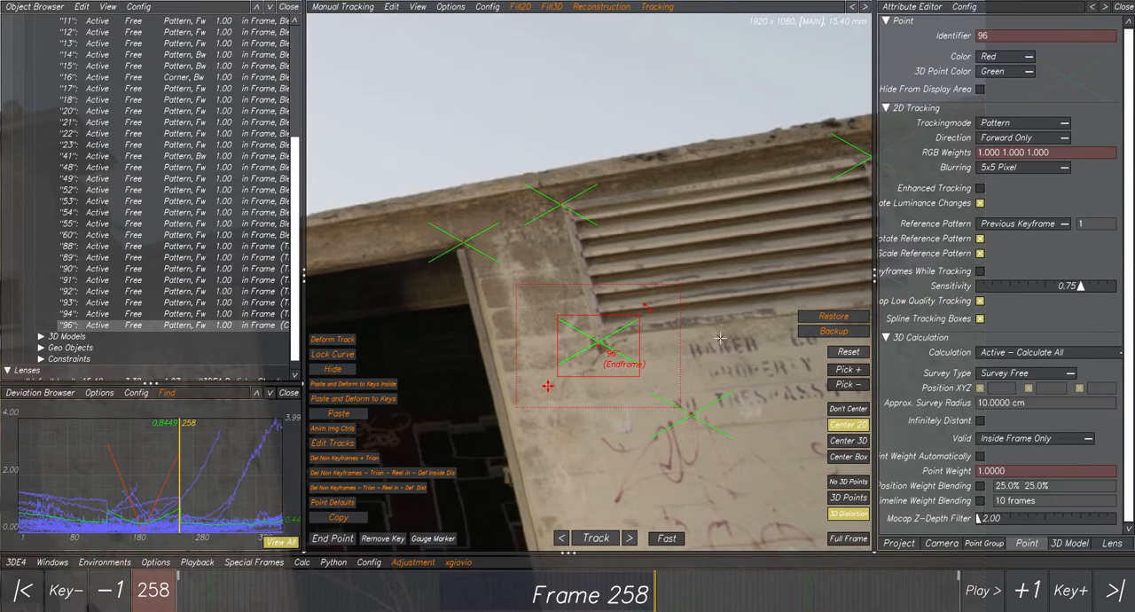
# Delete the selected point at the vent's lower-left corner.
pyautogui.moveTo(723, 335); pyautogui.dragTo(563, 314, button='middle')
pyautogui.scroll(-2, 557, 320)
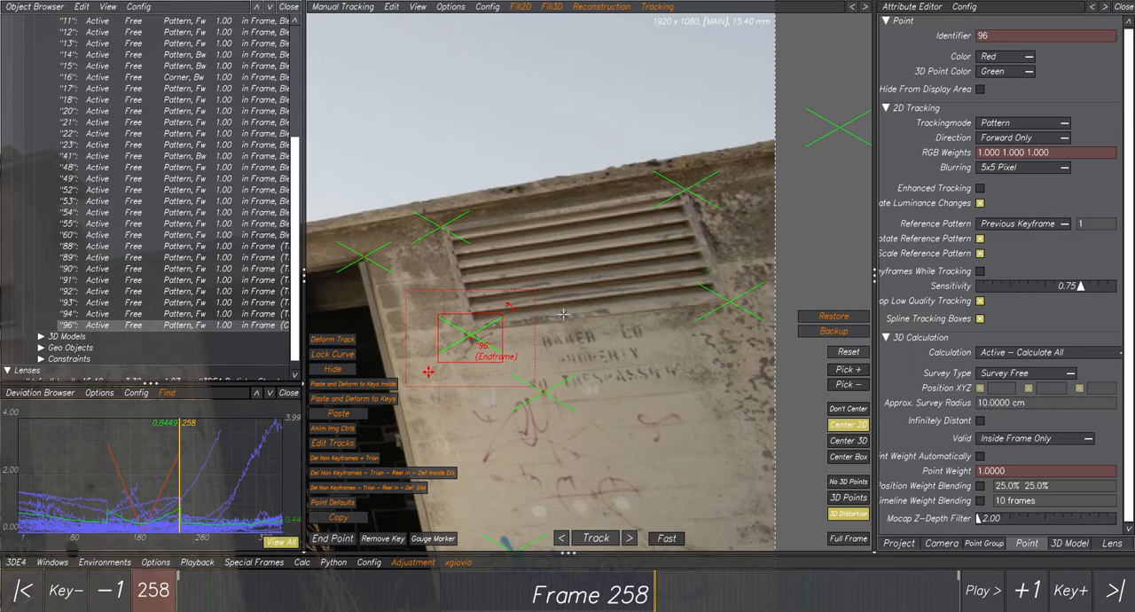
pyautogui.scroll(4, 475, 325)
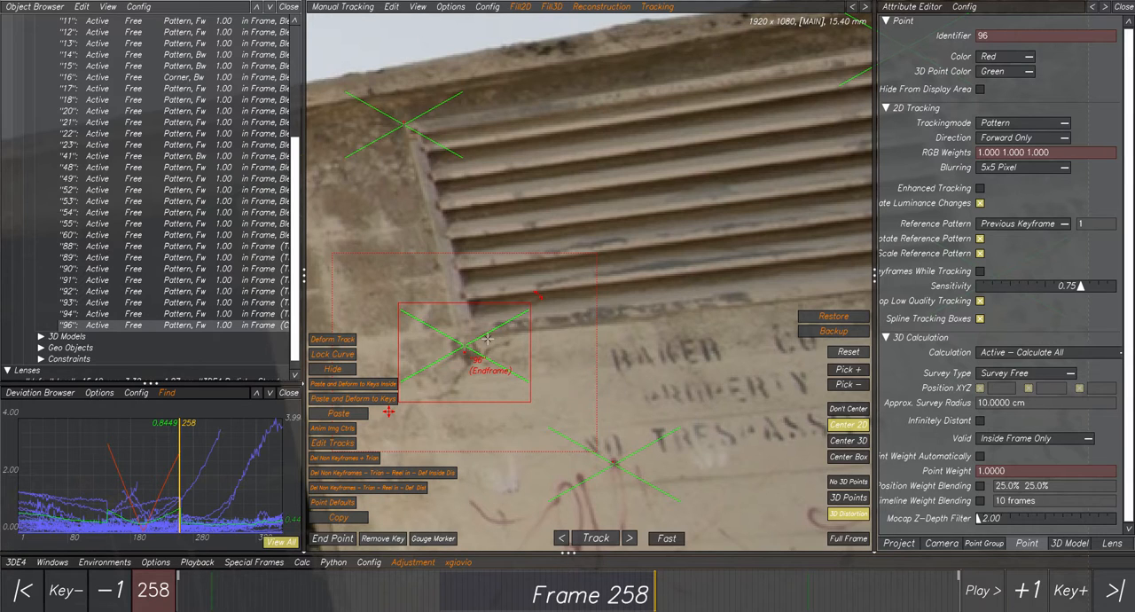
pyautogui.press('Delete')
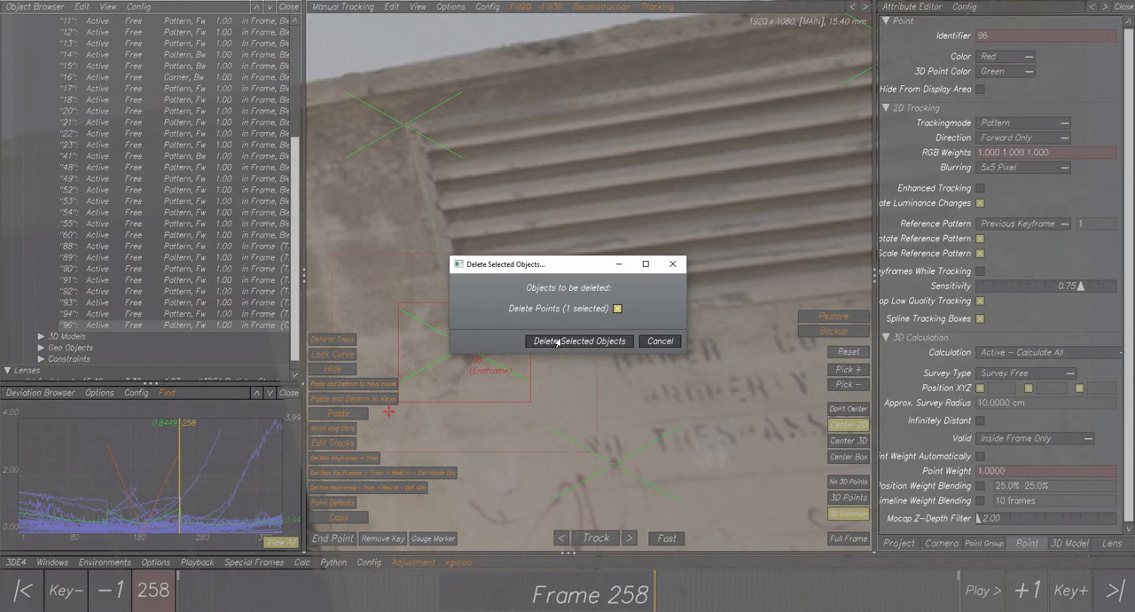
pyautogui.click(557, 341)
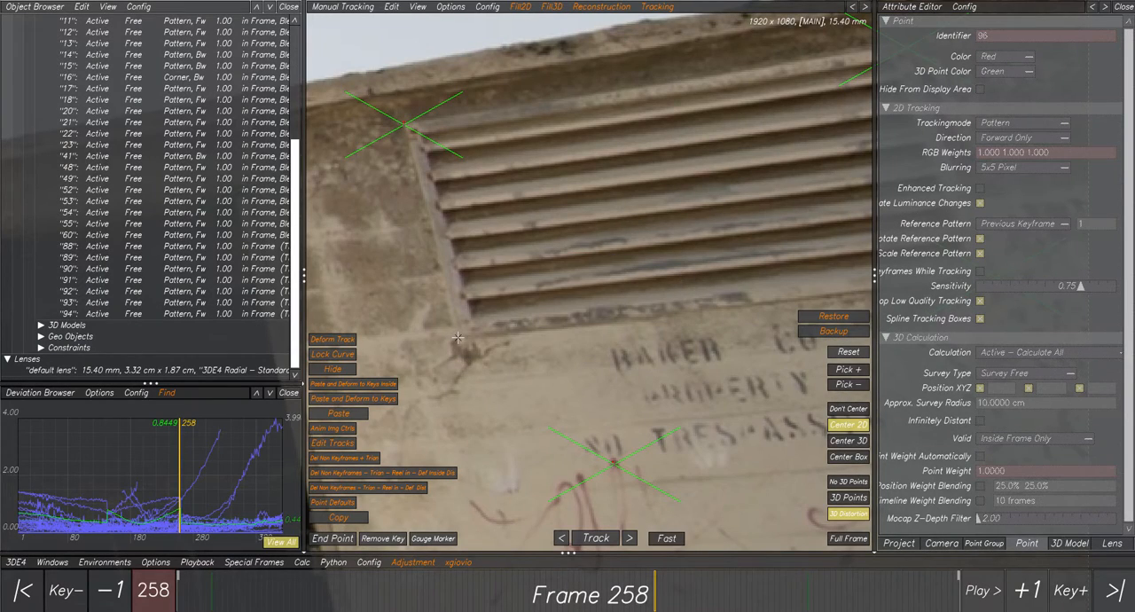
# Go to frame 319 and examine the vent's lower-left corner and the surrounding wall points, both close up and from farther out.
pyautogui.moveTo(656, 588); pyautogui.dragTo(768, 595)
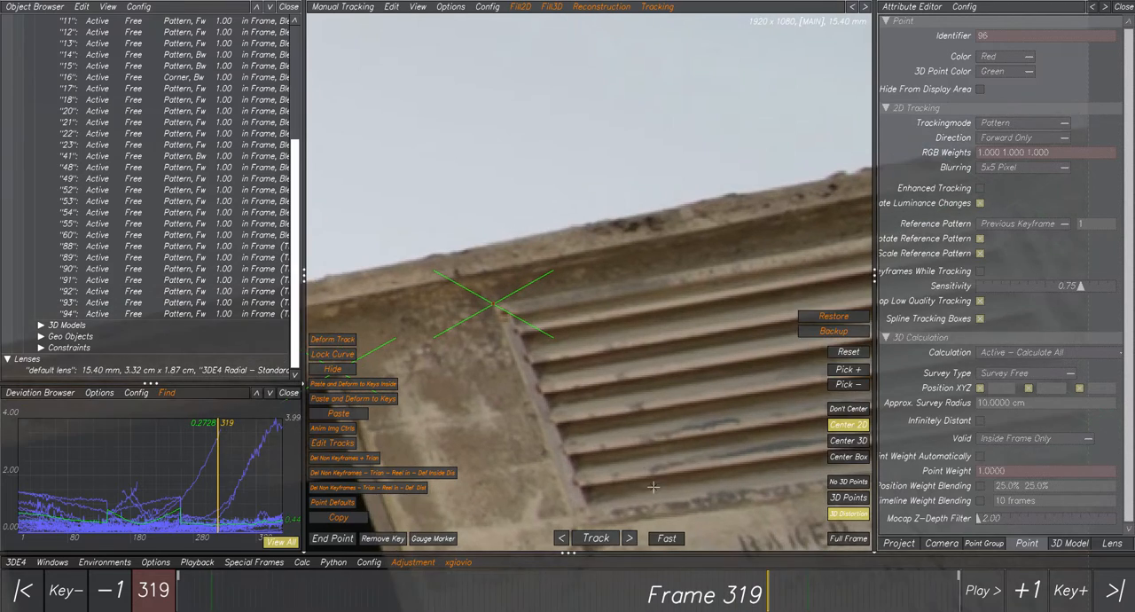
pyautogui.moveTo(624, 493); pyautogui.dragTo(572, 395, button='middle')
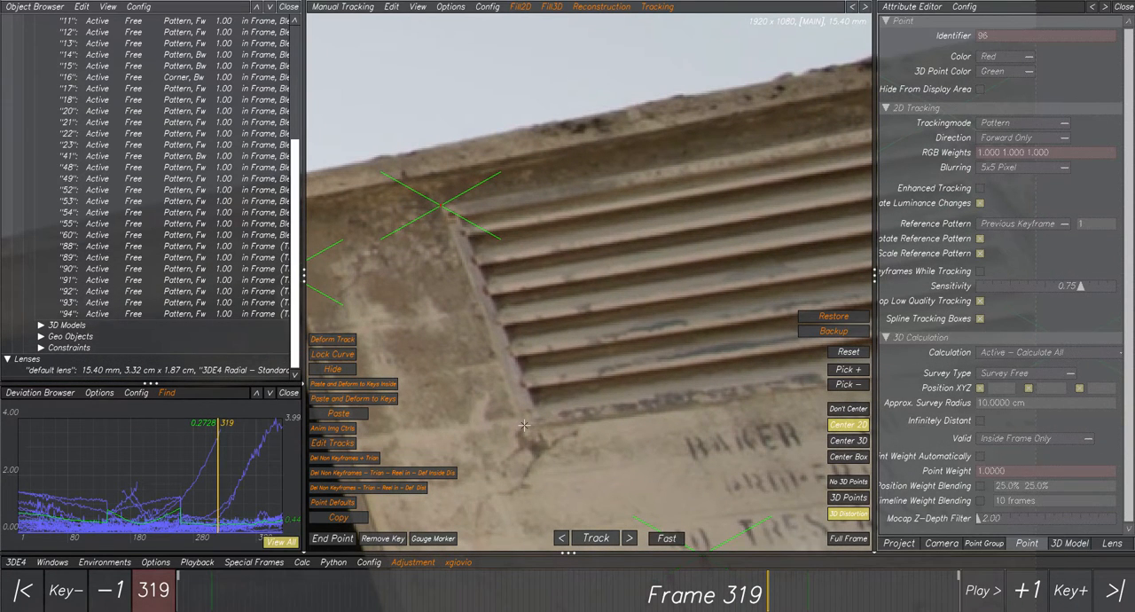
pyautogui.scroll(-2, 524, 425)
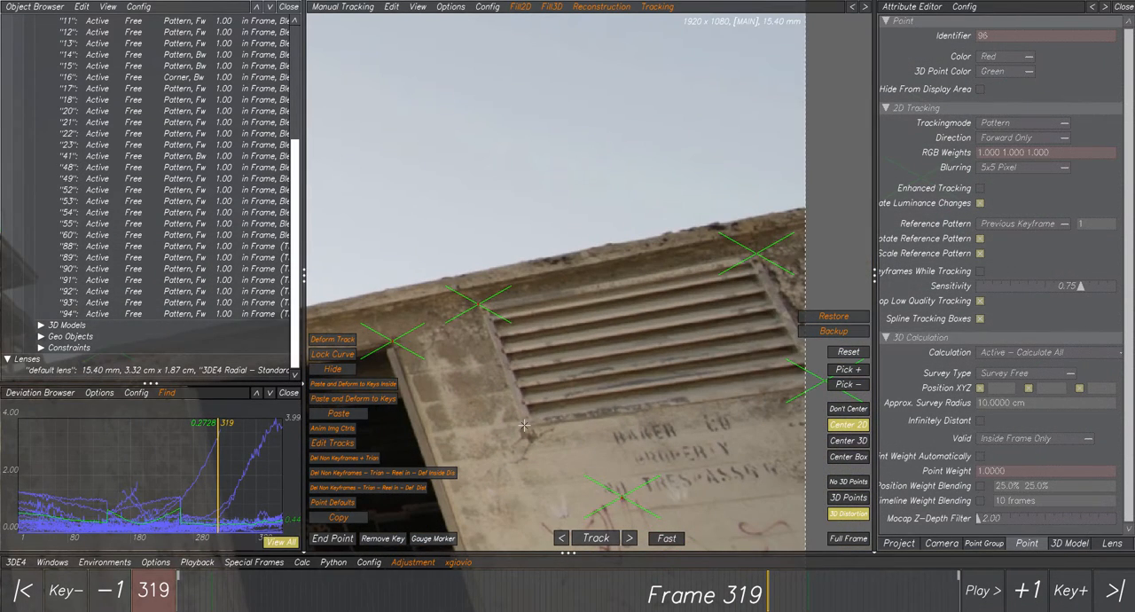
pyautogui.scroll(2, 524, 426)
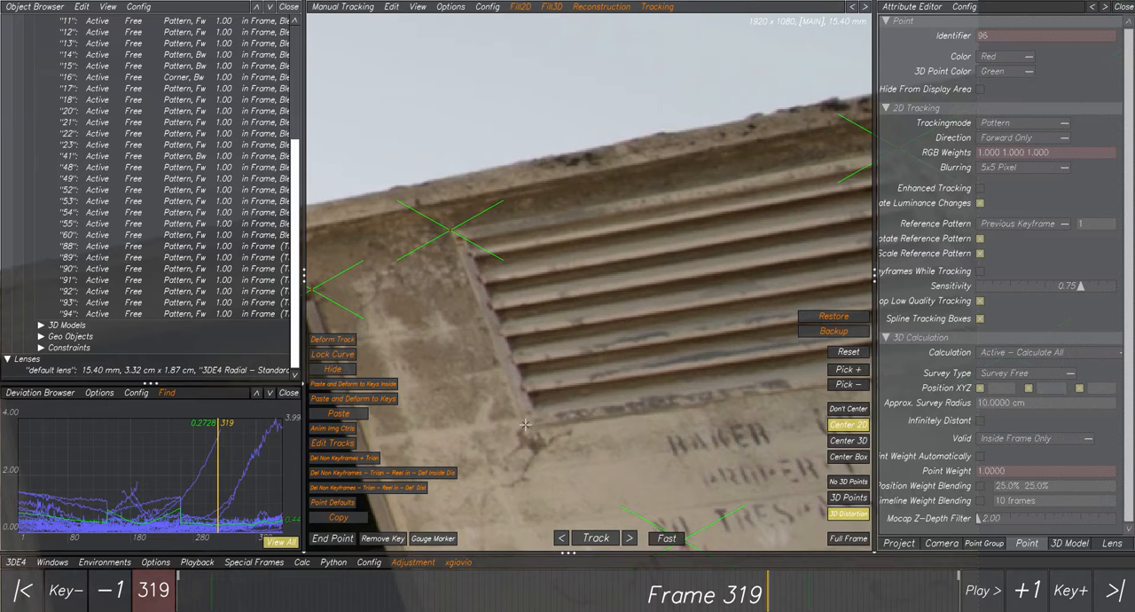
pyautogui.scroll(-2, 525, 425)
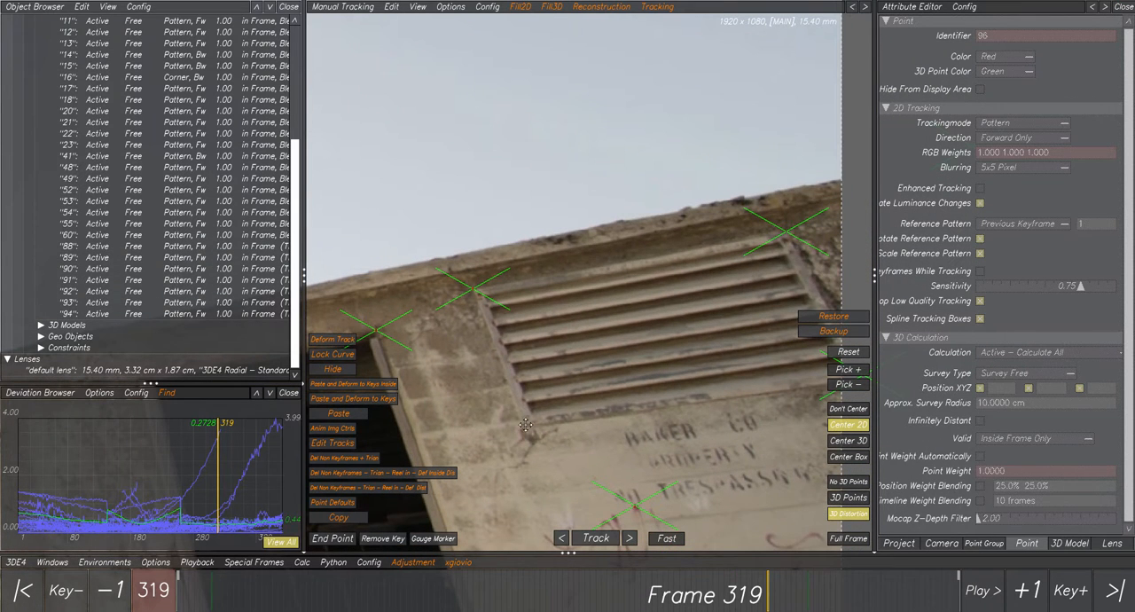
pyautogui.moveTo(525, 425); pyautogui.dragTo(524, 372, button='middle')
pyautogui.scroll(2, 525, 373)
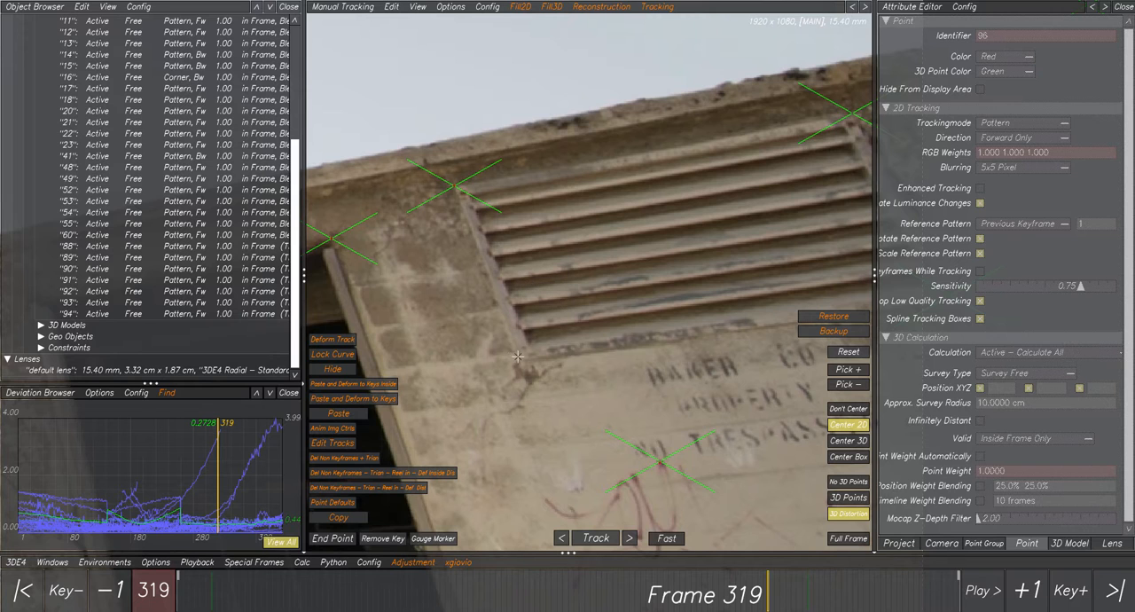
pyautogui.scroll(-1, 559, 415)
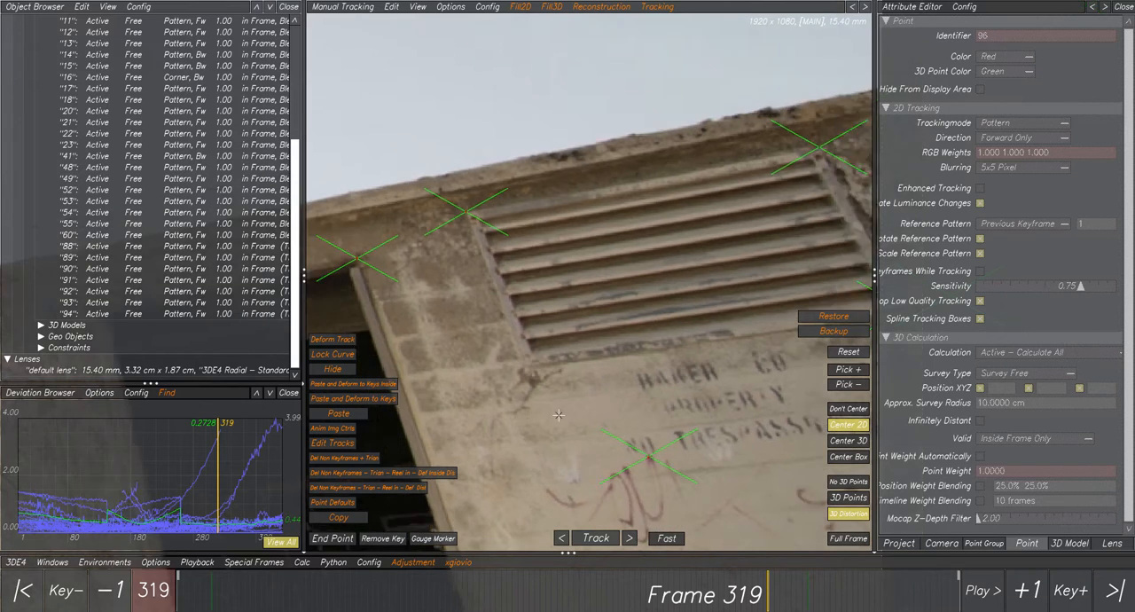
pyautogui.scroll(-3, 559, 415)
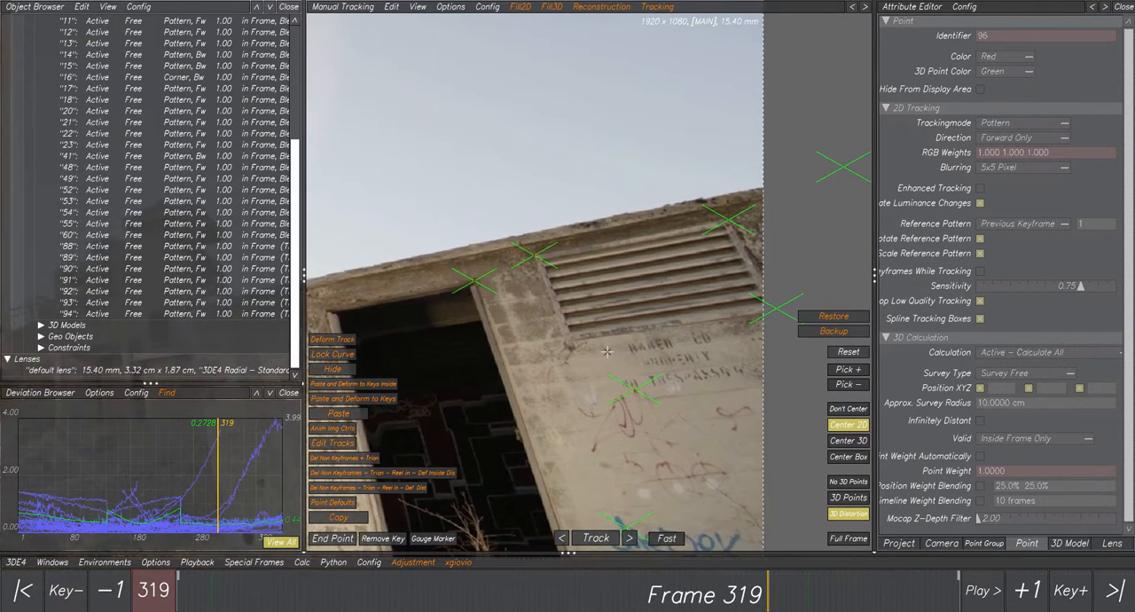
pyautogui.scroll(-2, 606, 351)
pyautogui.scroll(-3, 577, 345)
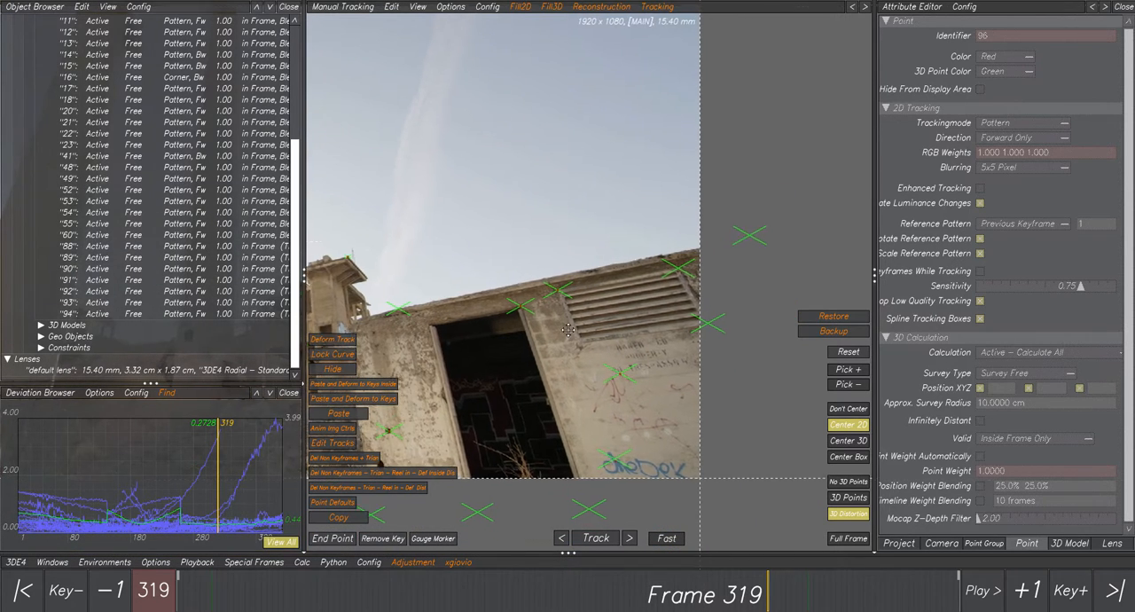
pyautogui.scroll(4, 540, 305)
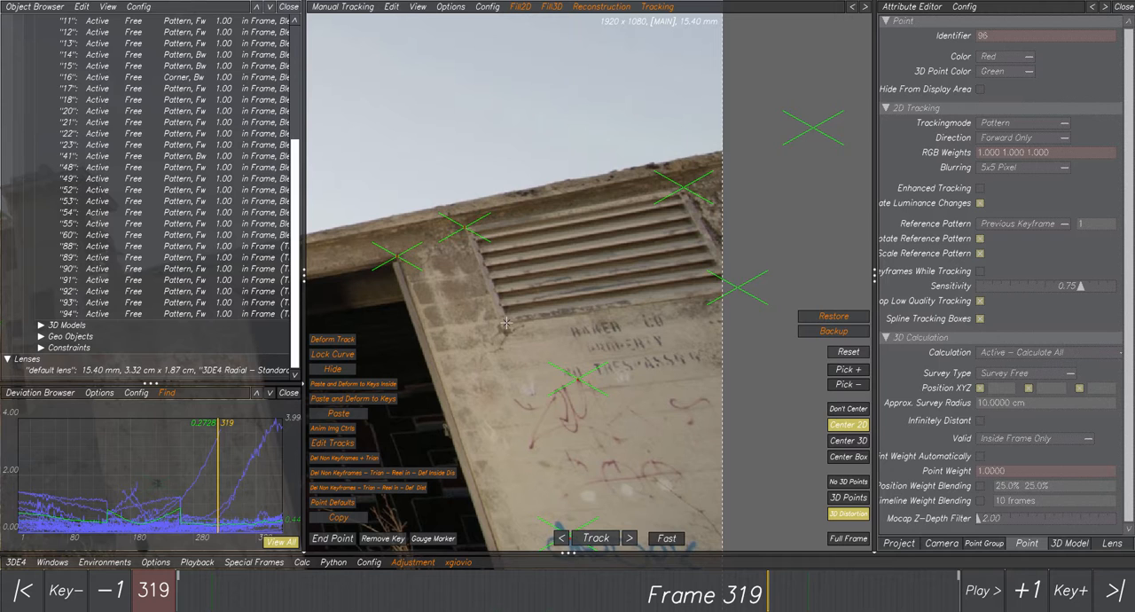
pyautogui.scroll(-2, 505, 323)
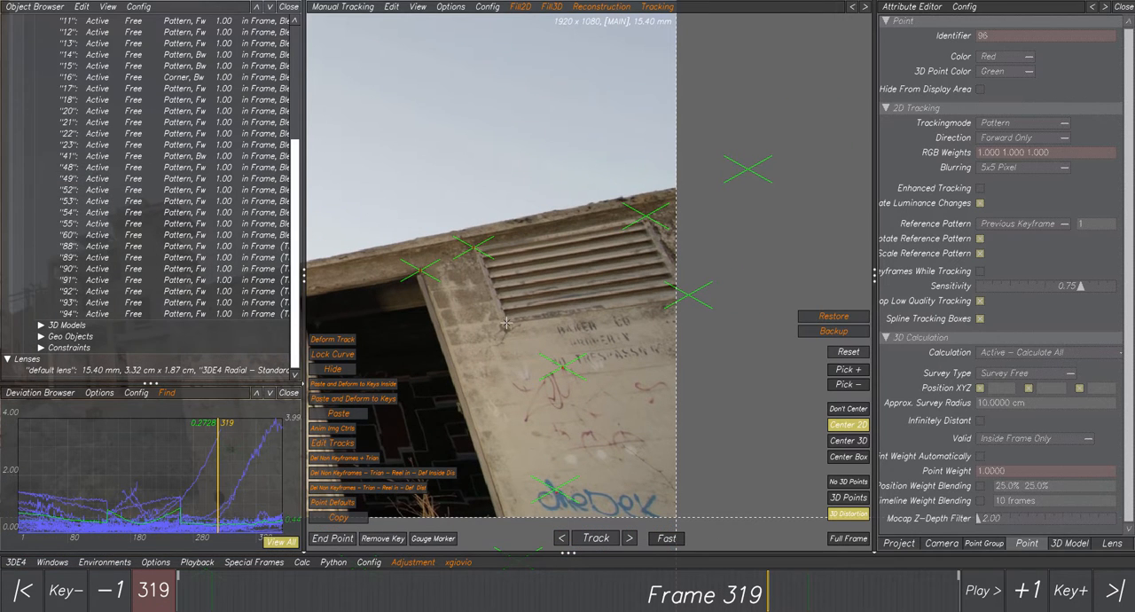
pyautogui.scroll(3, 506, 323)
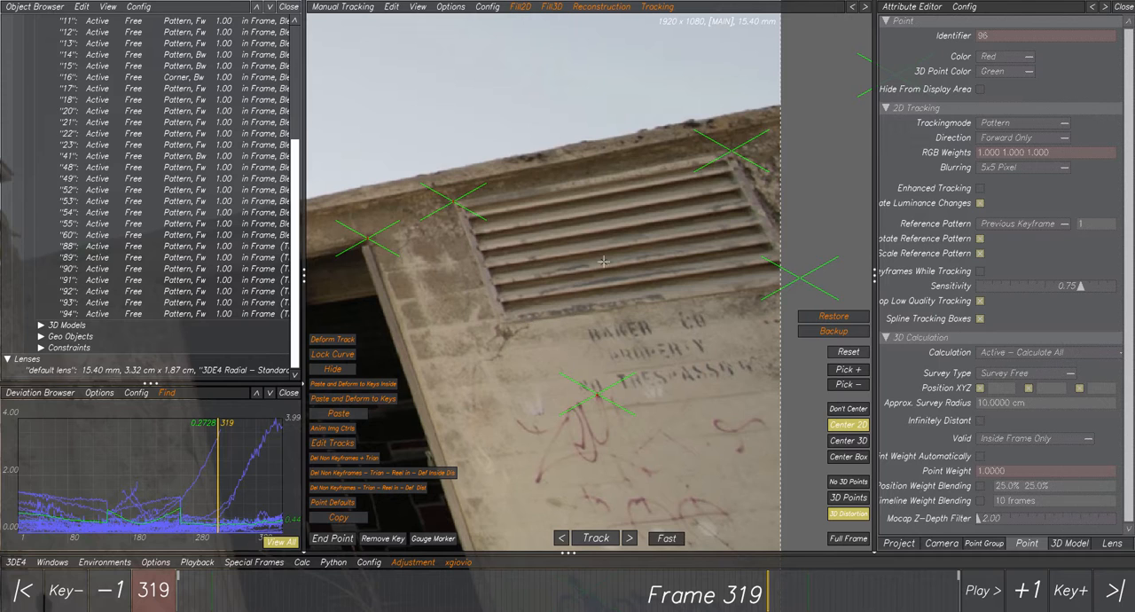
# Review the lists of Reconstruction and Adjustment scripts while viewing the vent wall at frame 319.
pyautogui.click(602, 8)
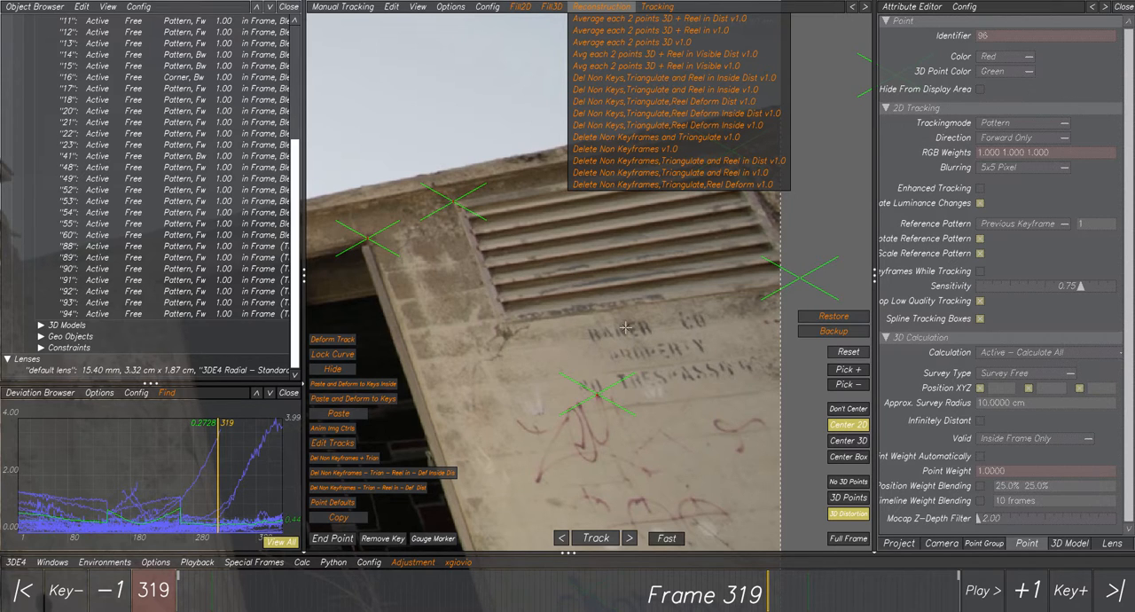
pyautogui.scroll(-2, 626, 327)
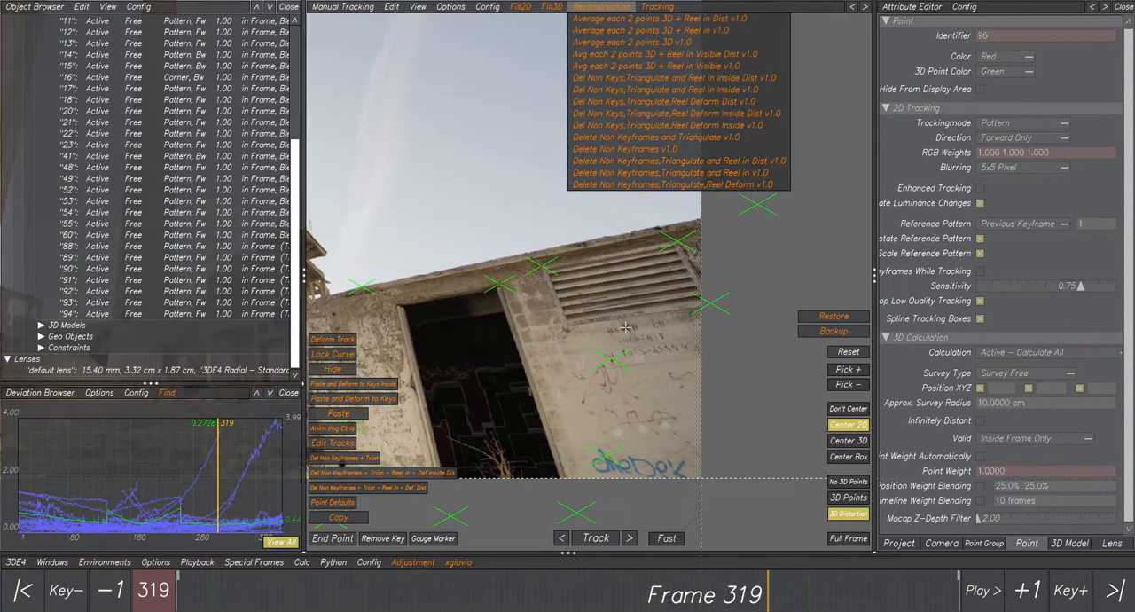
pyautogui.scroll(-2, 625, 327)
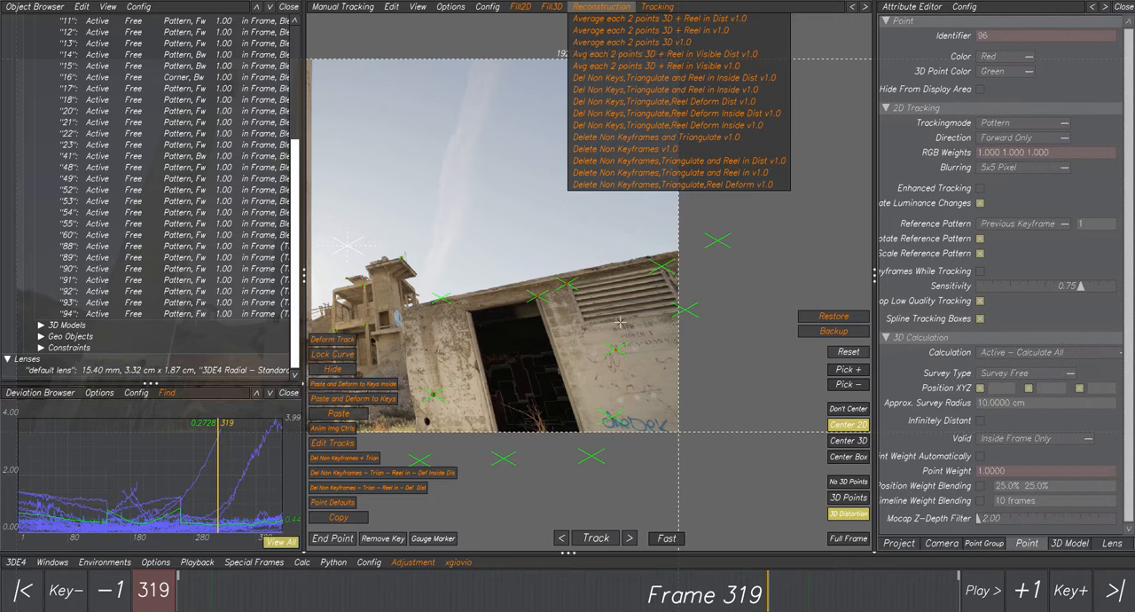
pyautogui.scroll(3, 596, 316)
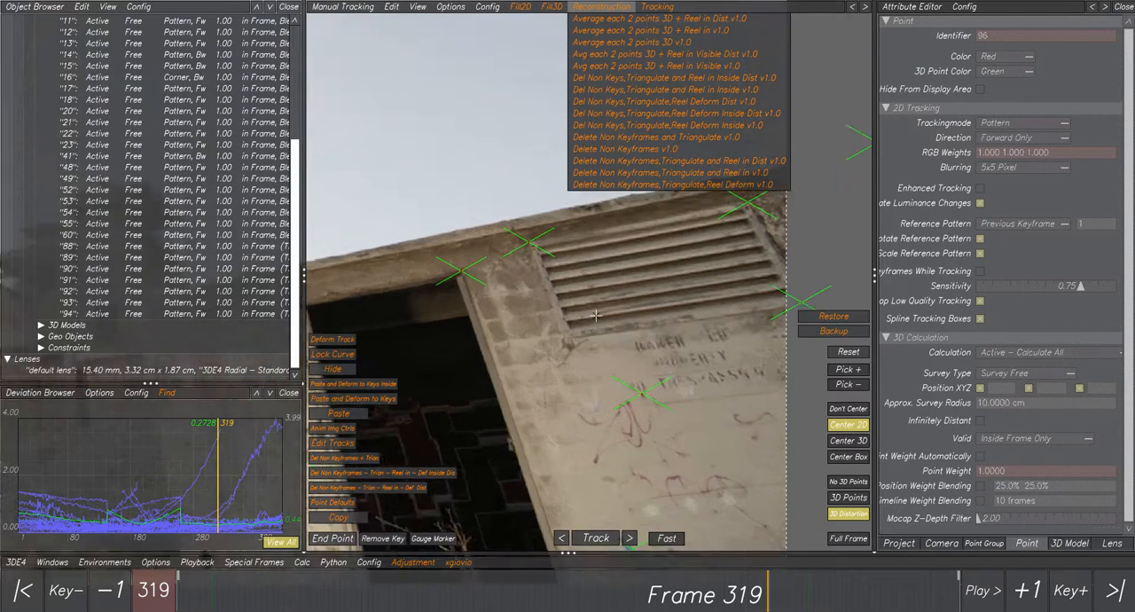
pyautogui.scroll(2, 596, 316)
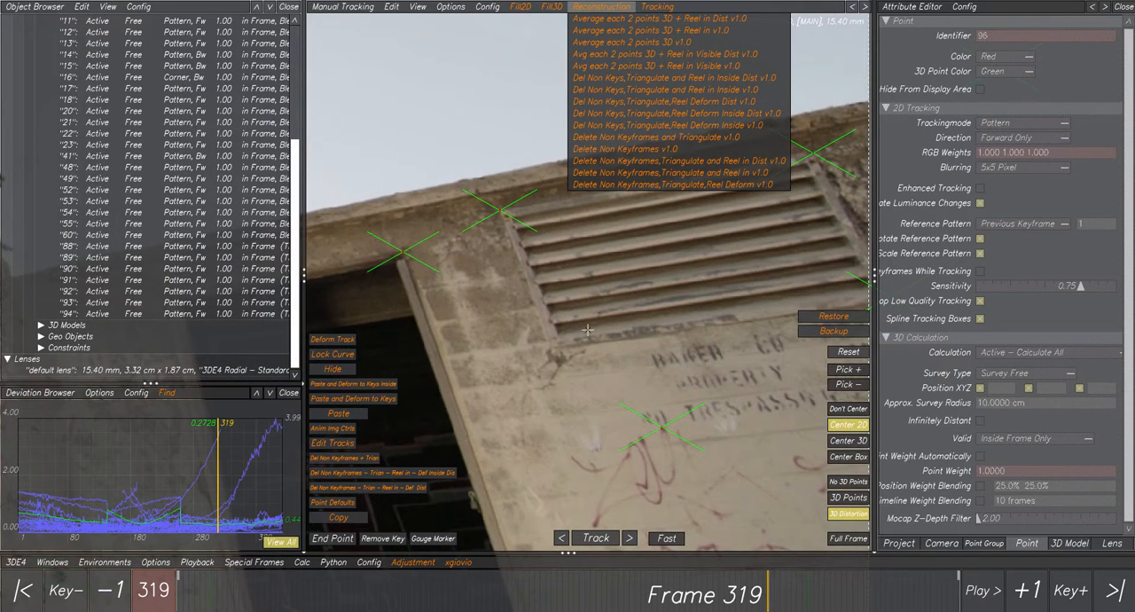
pyautogui.click(410, 567)
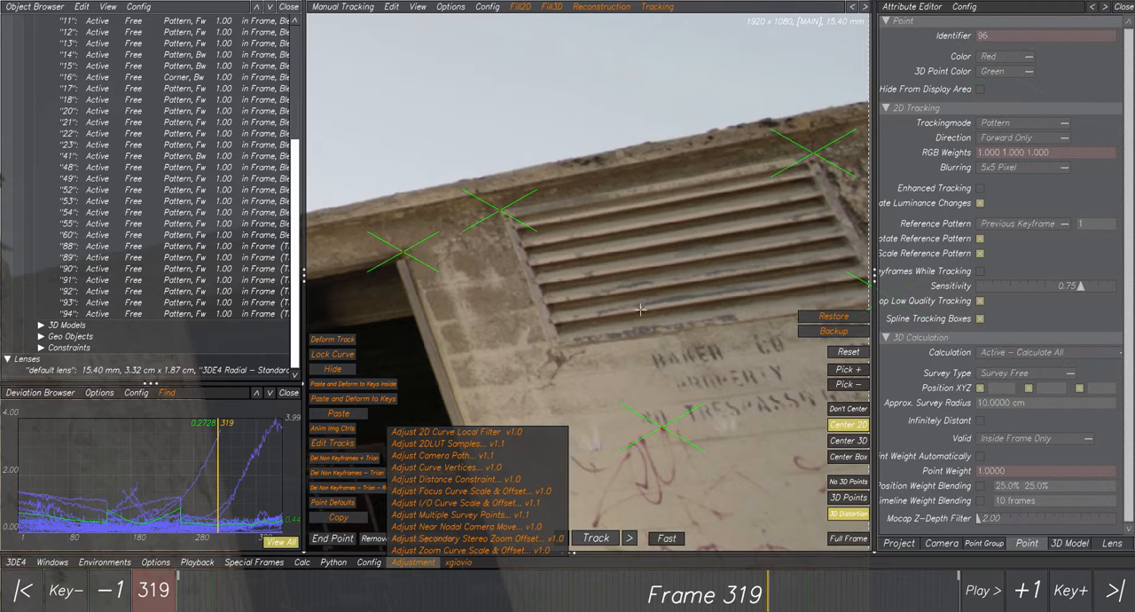
pyautogui.moveTo(684, 355); pyautogui.dragTo(622, 364, button='right')
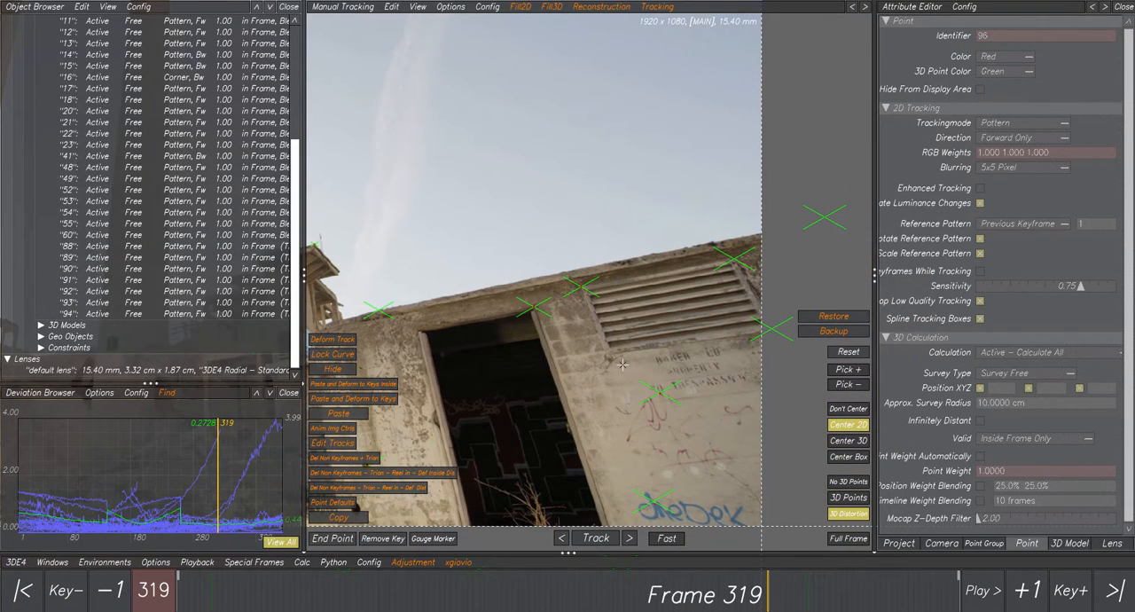